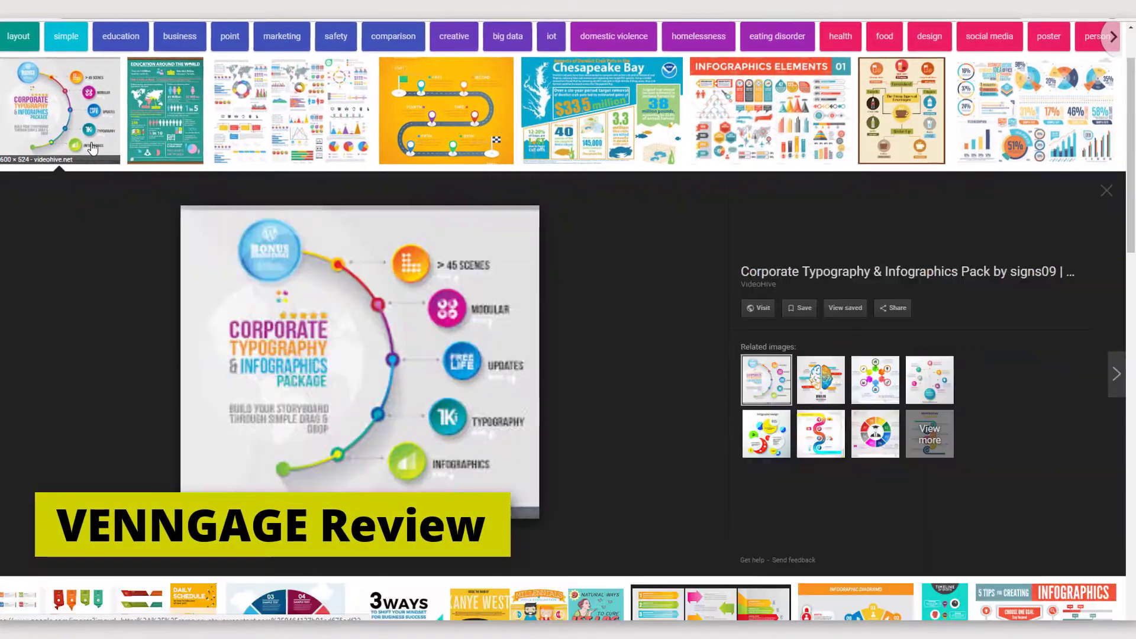
# Step through five infographic previews in Google Images, including Chesapeake Bay and Infographics Elements 01
pyautogui.click(1112, 385)
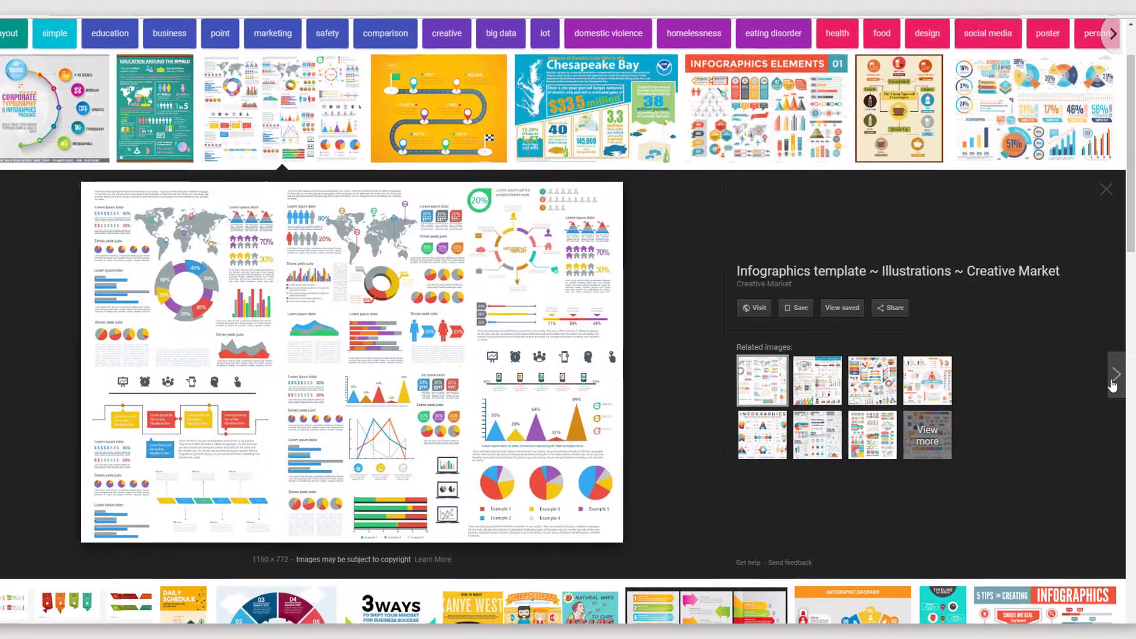
pyautogui.click(1112, 384)
pyautogui.click(1112, 384)
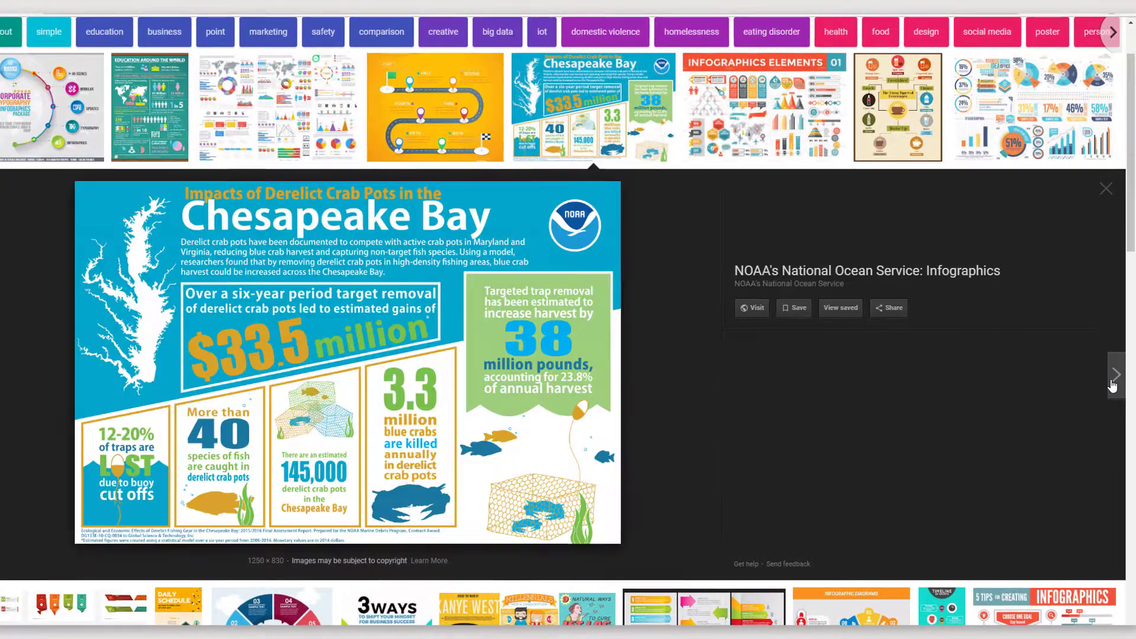
pyautogui.click(1112, 385)
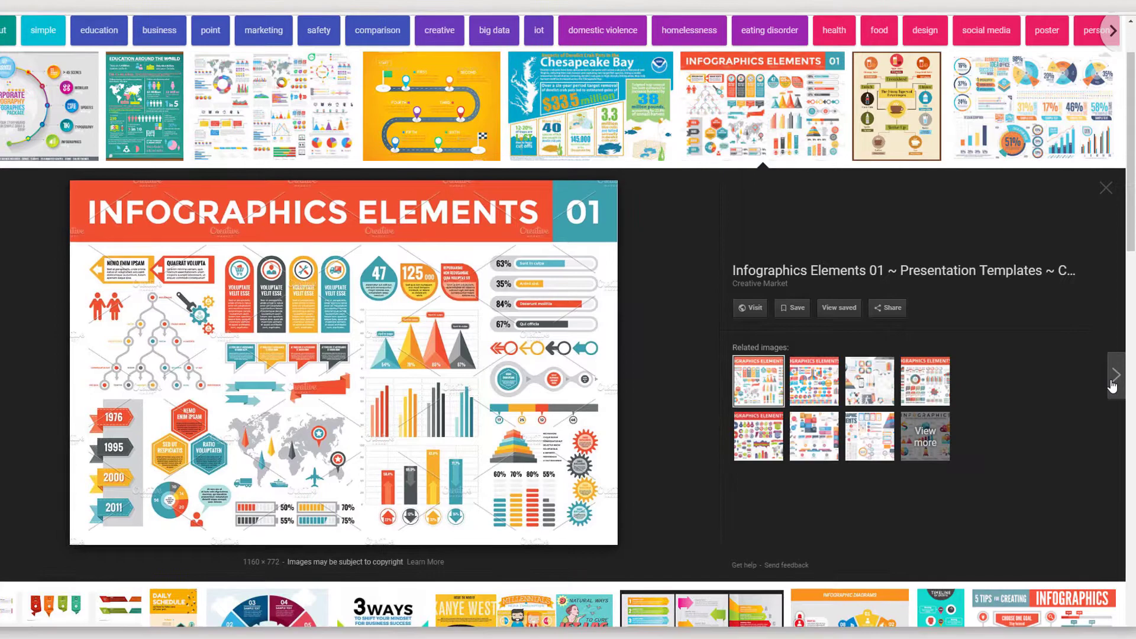
pyautogui.click(1112, 385)
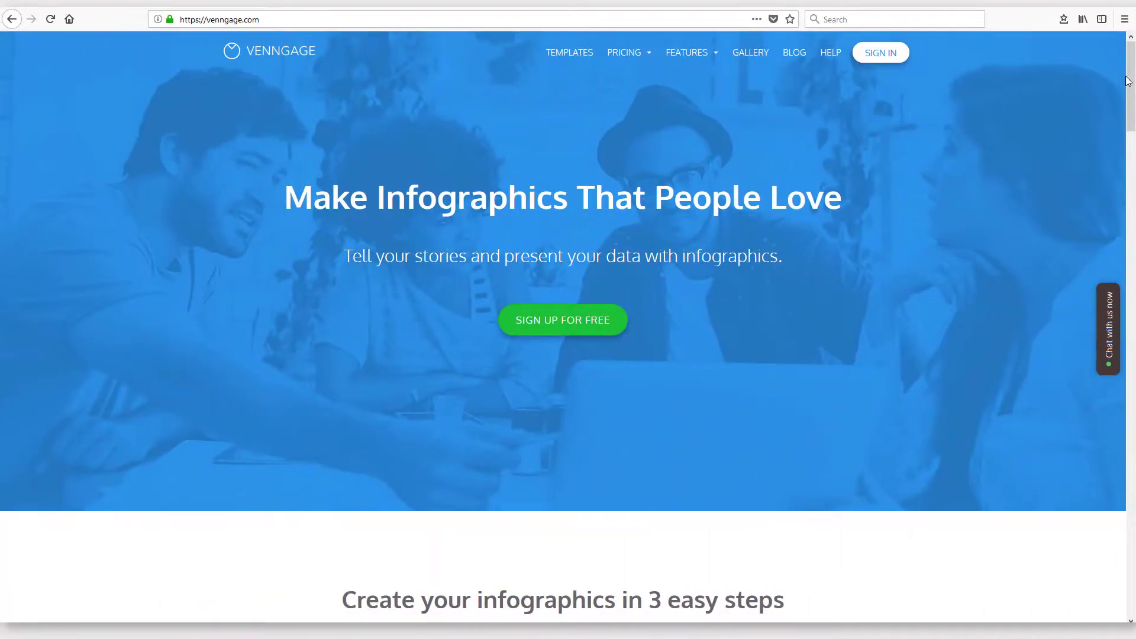
# Scroll the Venngage homepage and continue to the 'What would you like to create?' page
pyautogui.moveTo(1130, 76); pyautogui.dragTo(1131, 401)
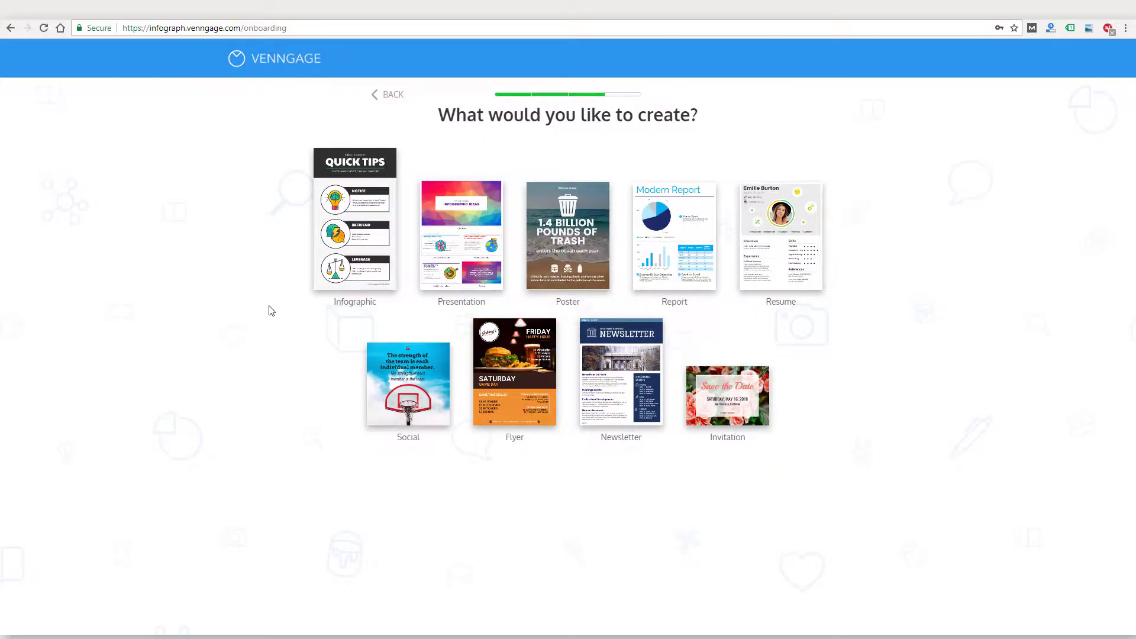
# Choose Infographic and like the Phone Apps and stocks and shares templates
pyautogui.click(372, 287)
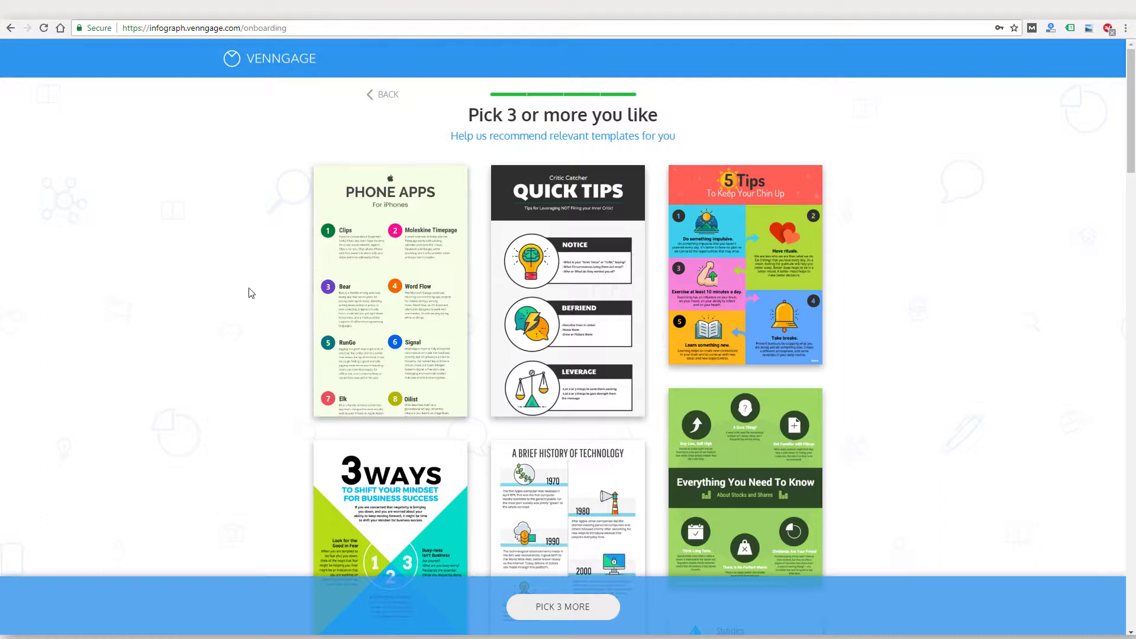
pyautogui.click(359, 328)
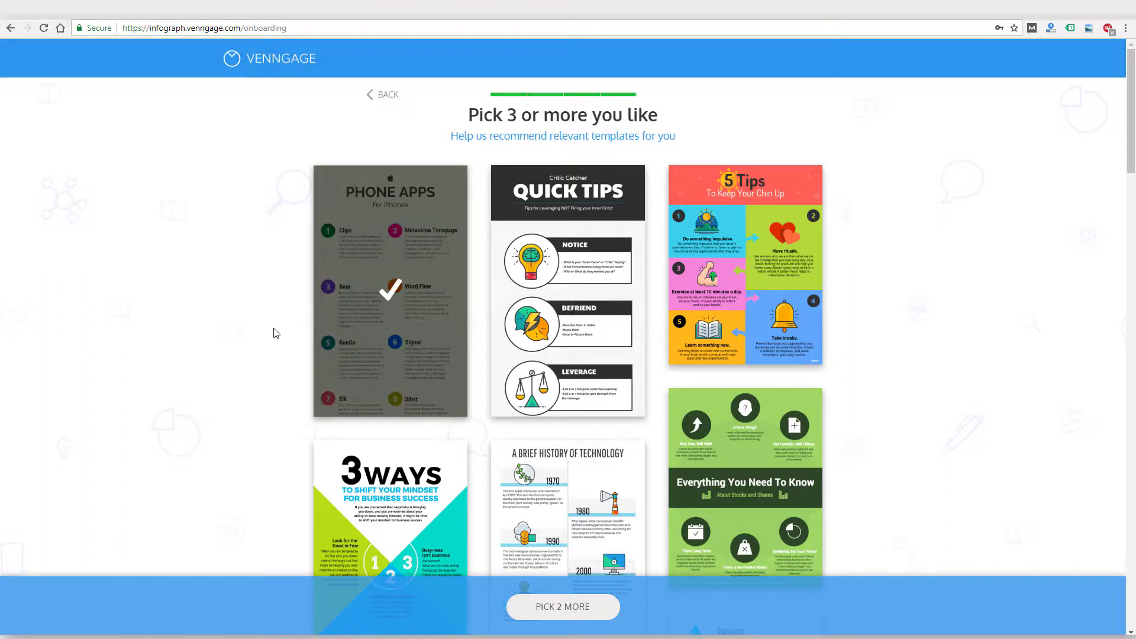
pyautogui.scroll(-5, 257, 340)
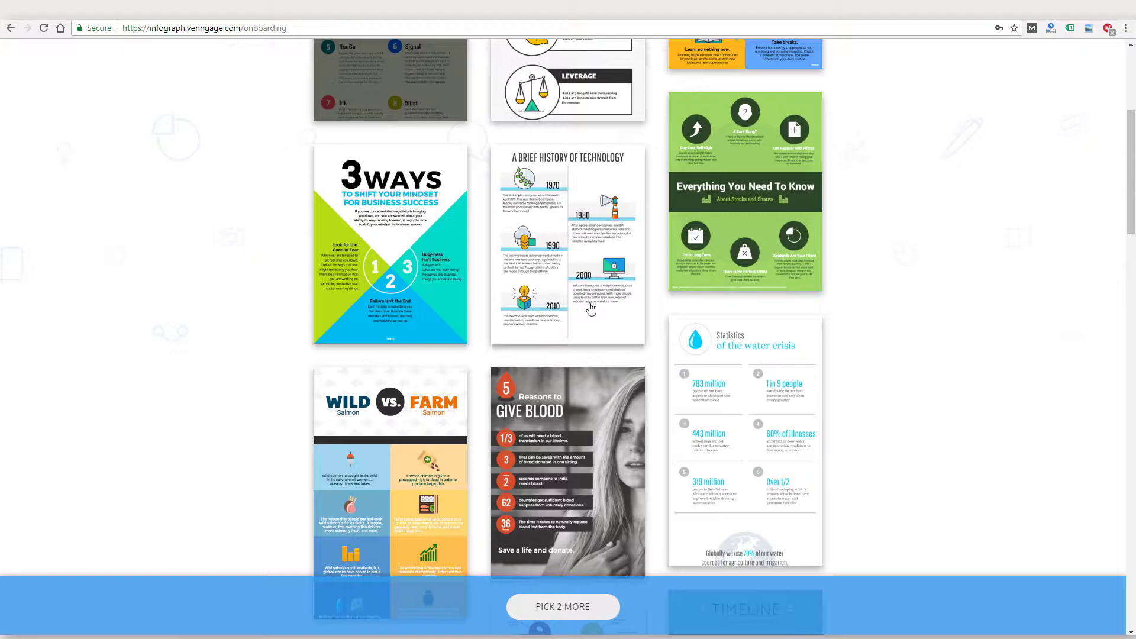
pyautogui.click(760, 286)
pyautogui.scroll(-4, 745, 296)
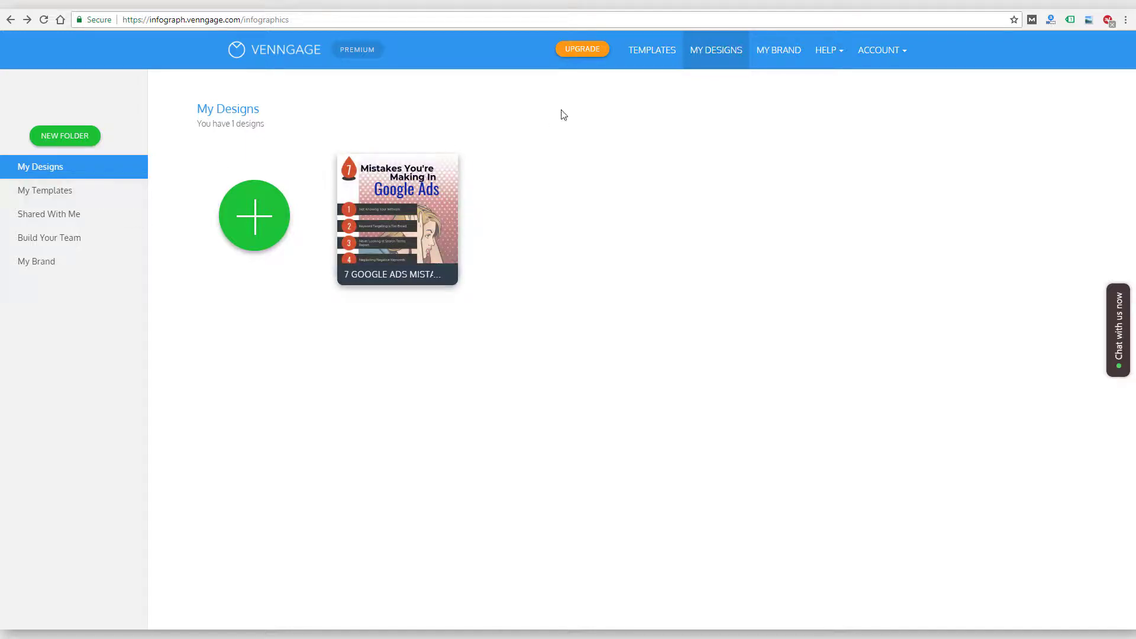
# Open the Recommended Templates gallery from the top navigation bar
pyautogui.click(653, 61)
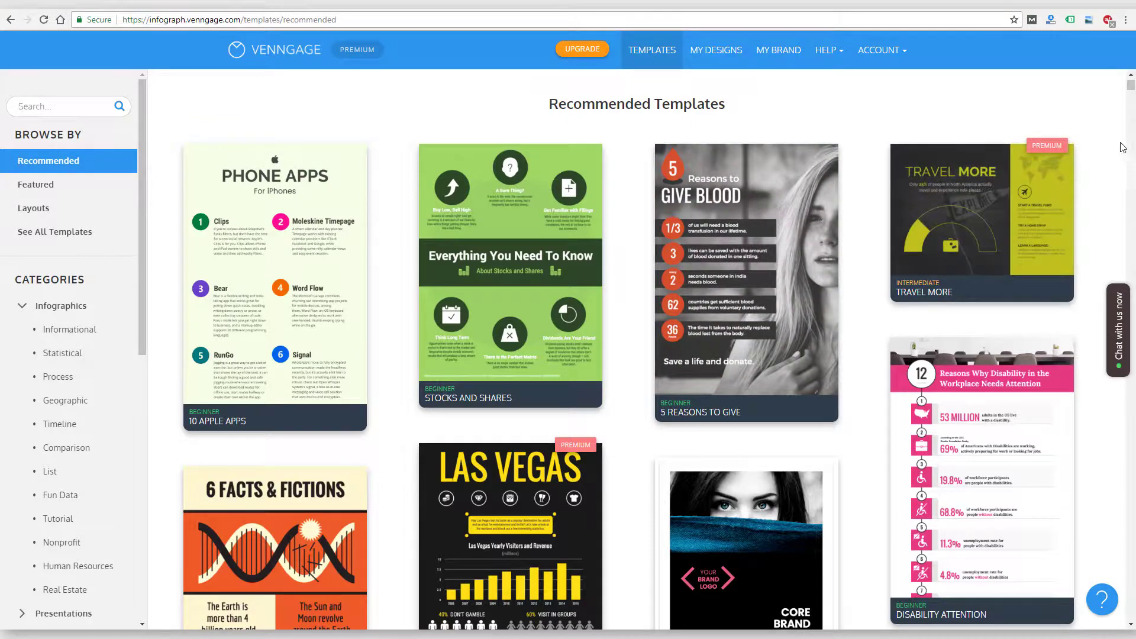
# Scroll the templates page down to reach the See All Templates gallery
pyautogui.moveTo(1130, 89); pyautogui.dragTo(1130, 144)
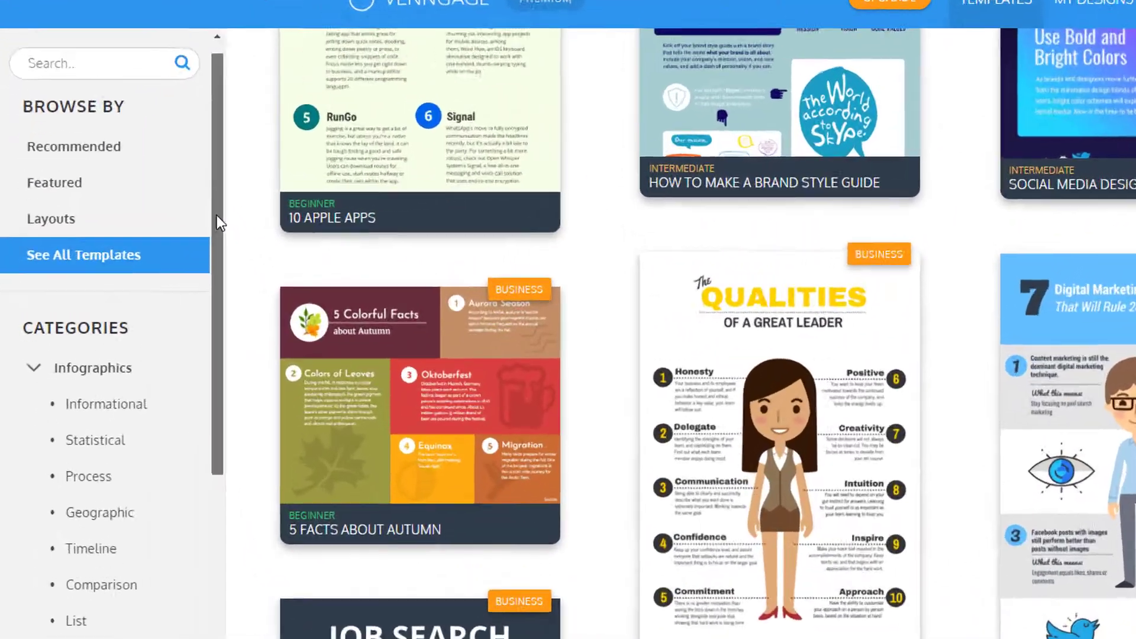
# Browse the Informational, Statistical, then Process infographic template categories
pyautogui.moveTo(217, 215); pyautogui.dragTo(206, 282)
pyautogui.click(86, 283)
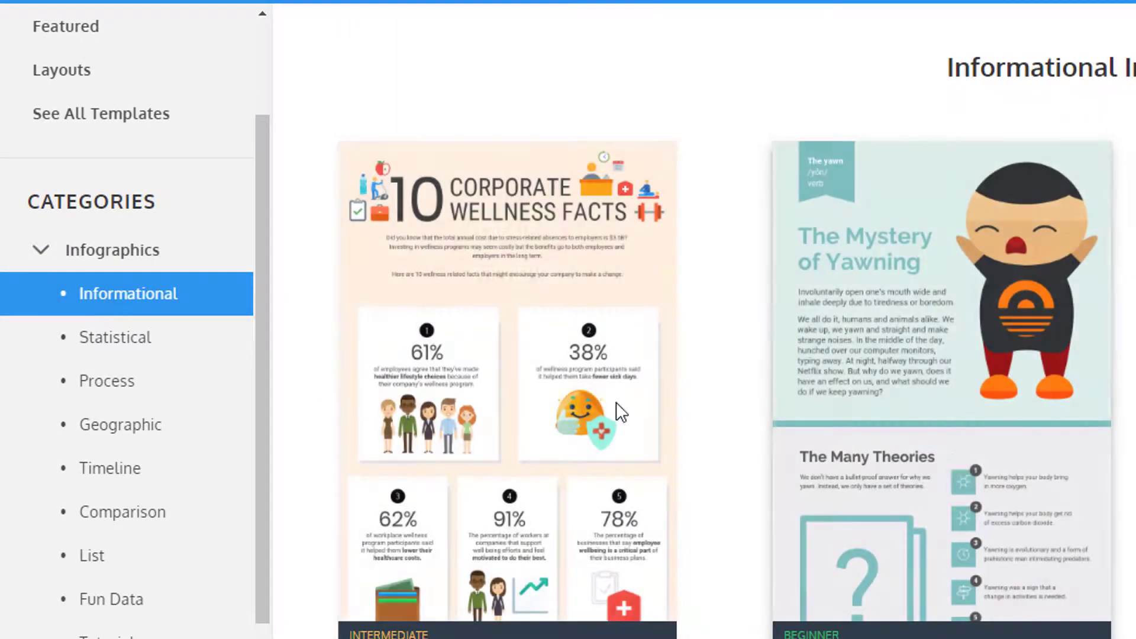
pyautogui.scroll(-15, 961, 485)
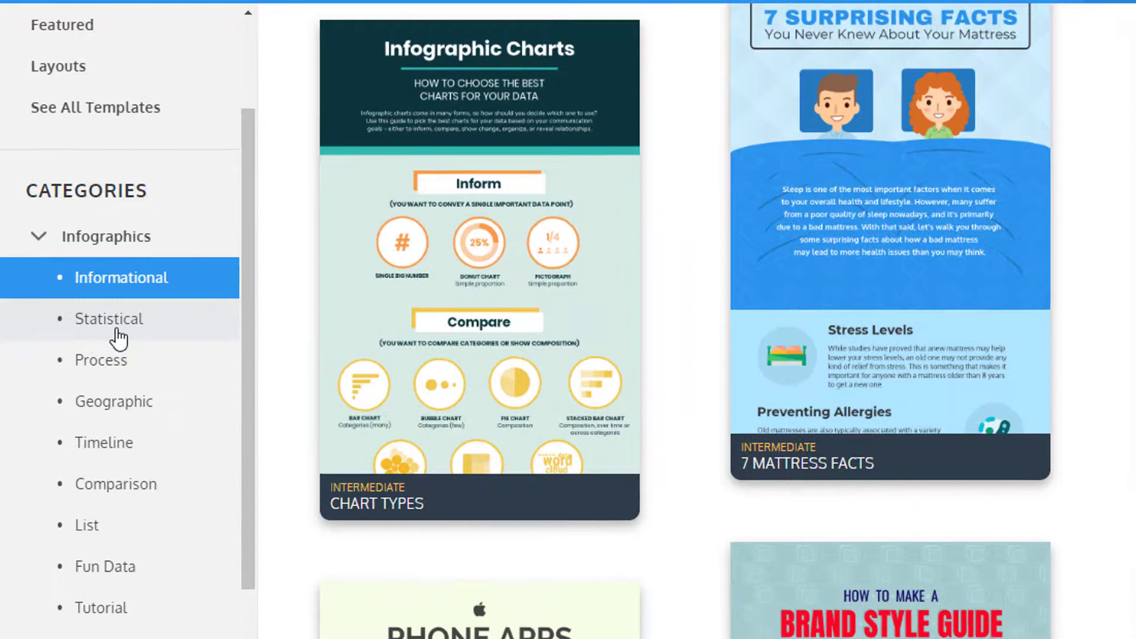
pyautogui.click(123, 349)
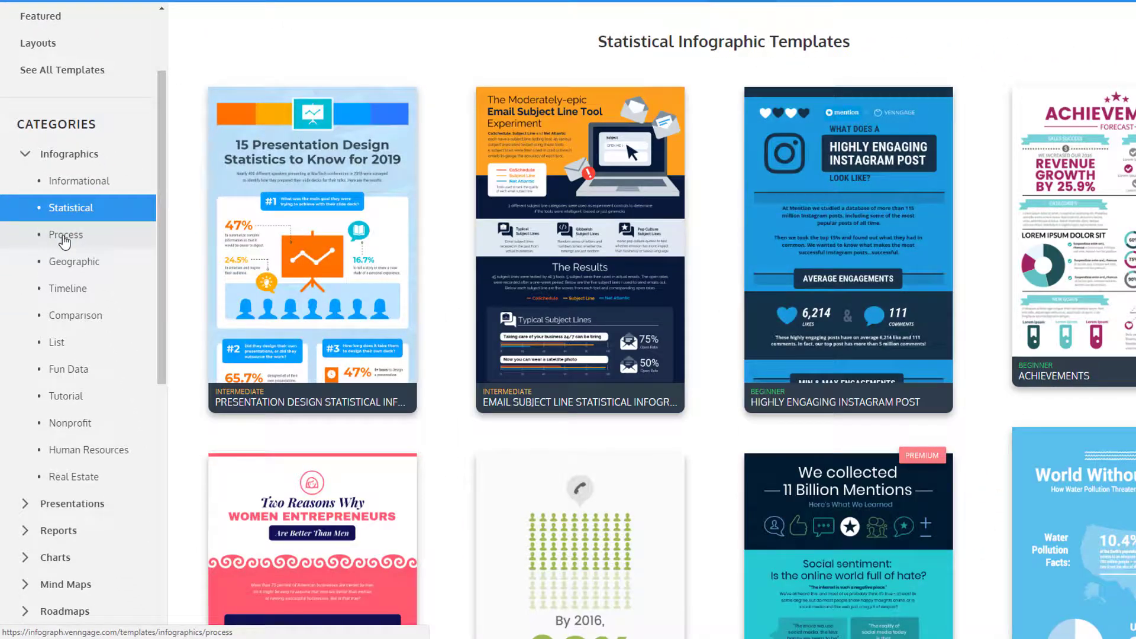
pyautogui.click(65, 237)
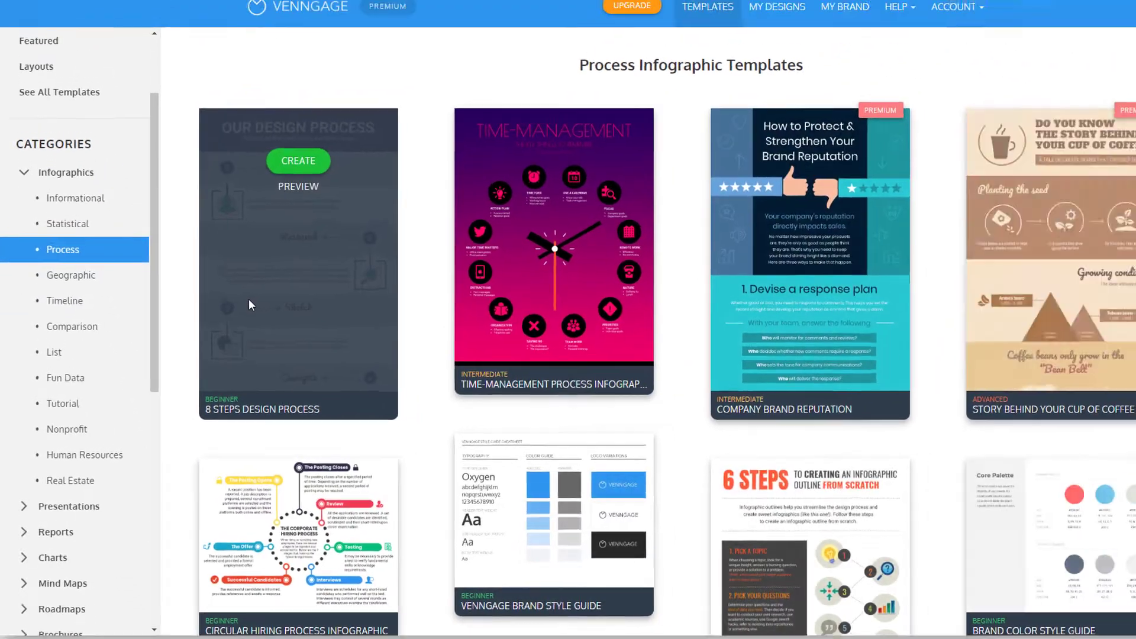
pyautogui.scroll(-1, 245, 301)
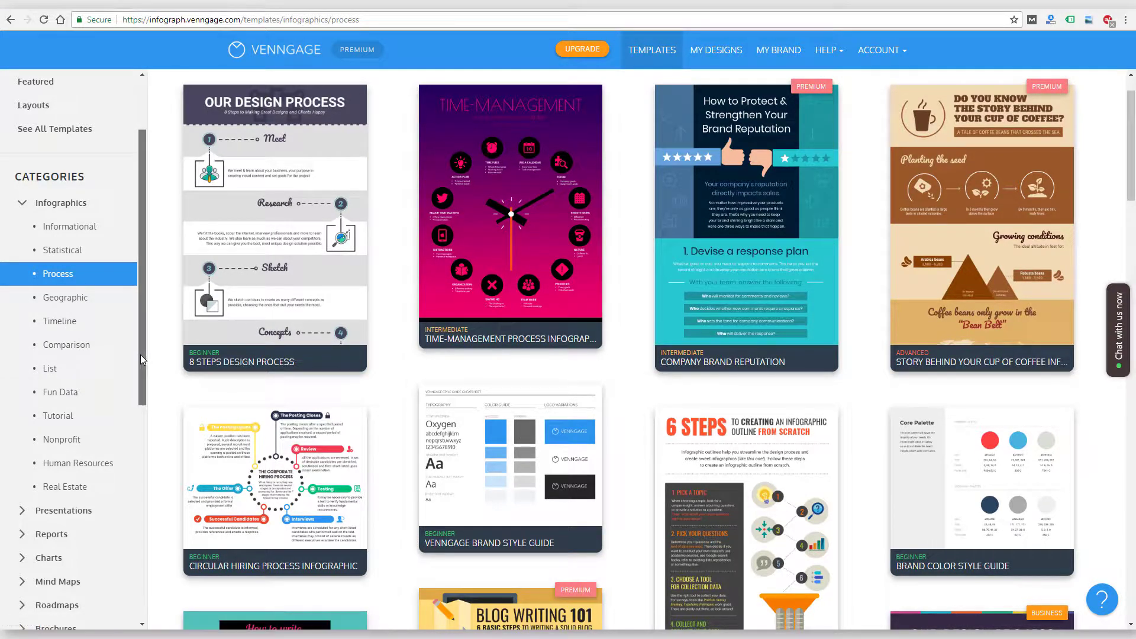
pyautogui.moveTo(142, 359); pyautogui.dragTo(158, 464)
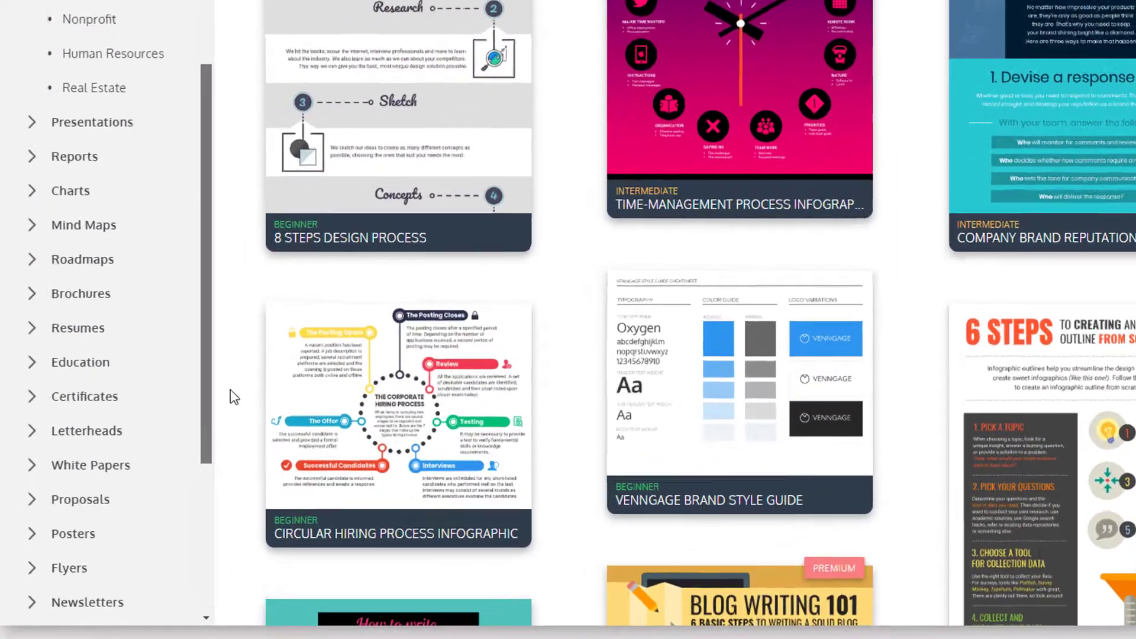
pyautogui.moveTo(229, 389); pyautogui.dragTo(230, 411)
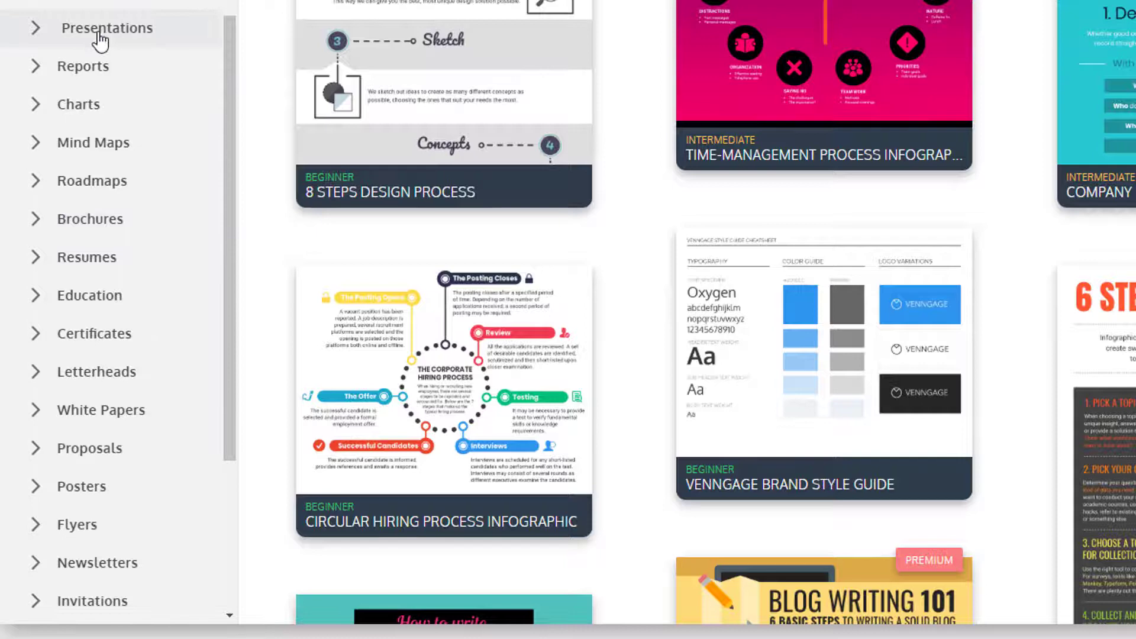
# Browse the Pitch Deck and Business presentation templates
pyautogui.click(98, 36)
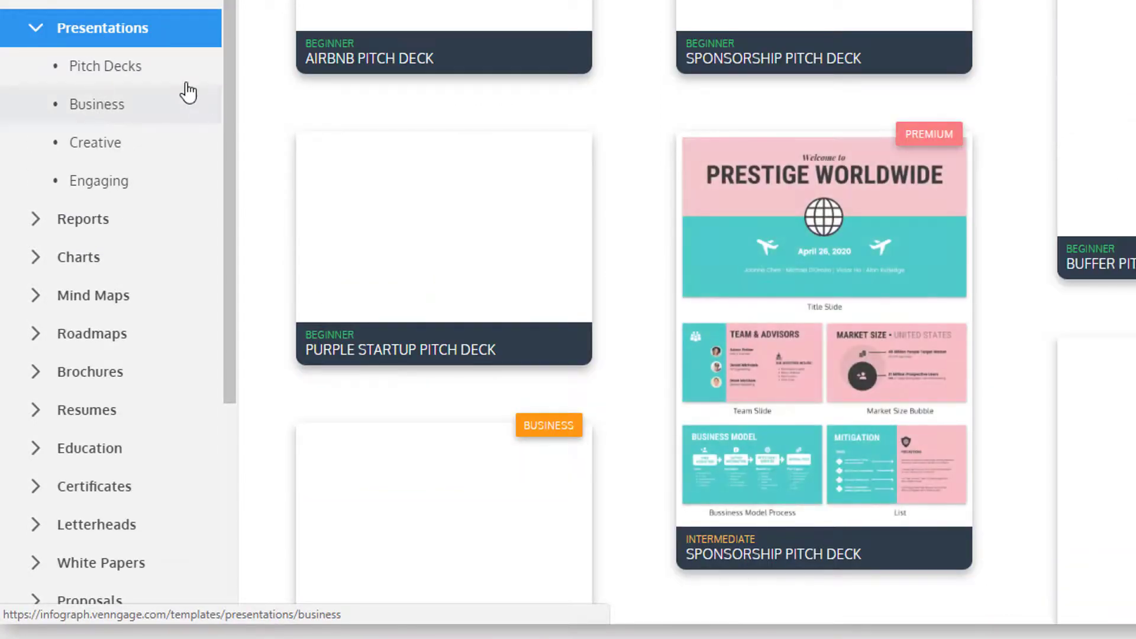
pyautogui.click(111, 79)
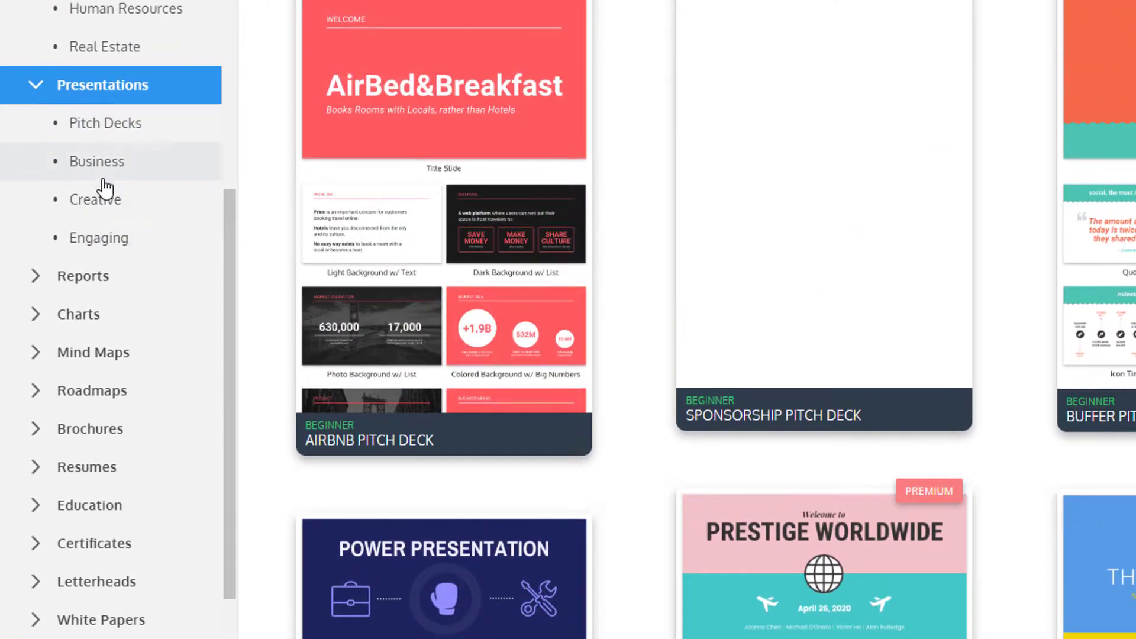
pyautogui.click(107, 177)
pyautogui.scroll(-2, 450, 319)
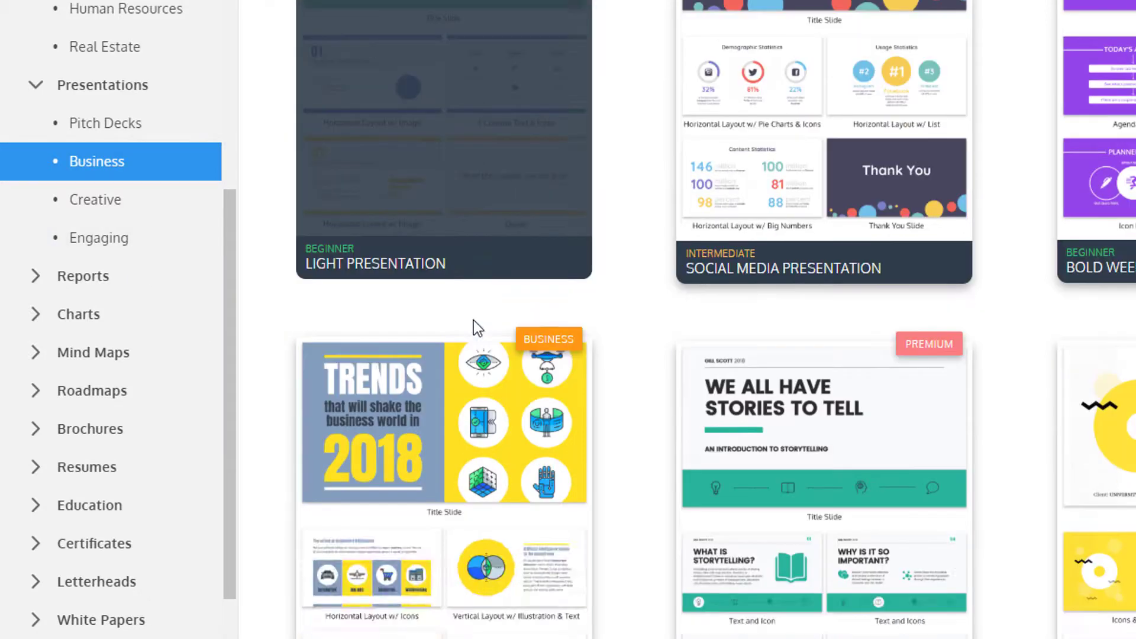
pyautogui.scroll(-2, 474, 321)
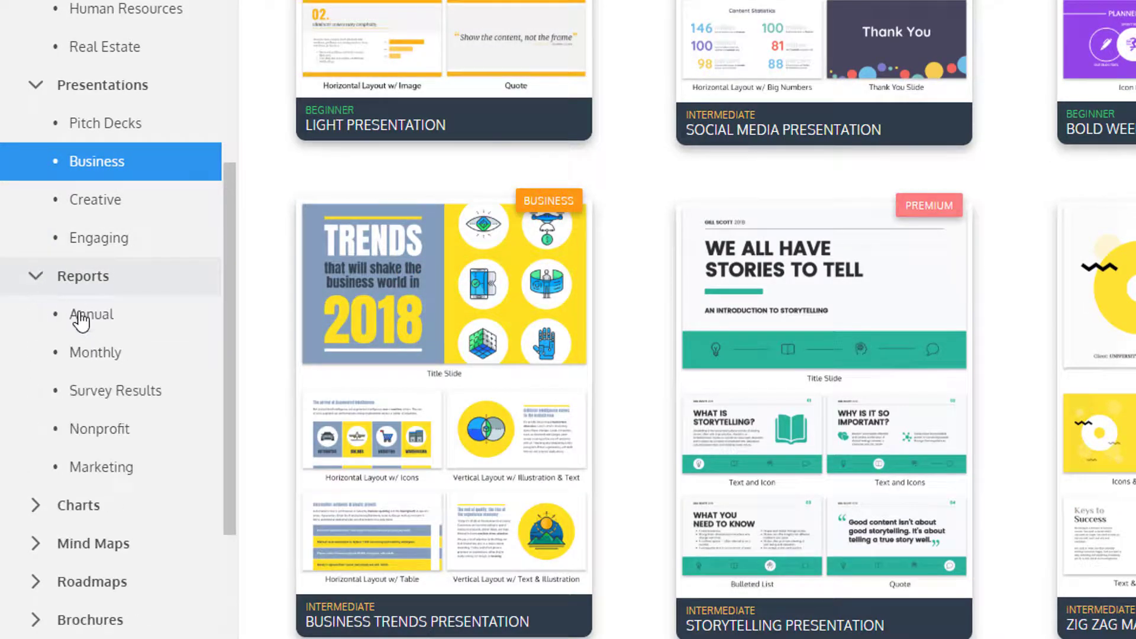
# Show the Annual report templates and scroll through them
pyautogui.click(90, 315)
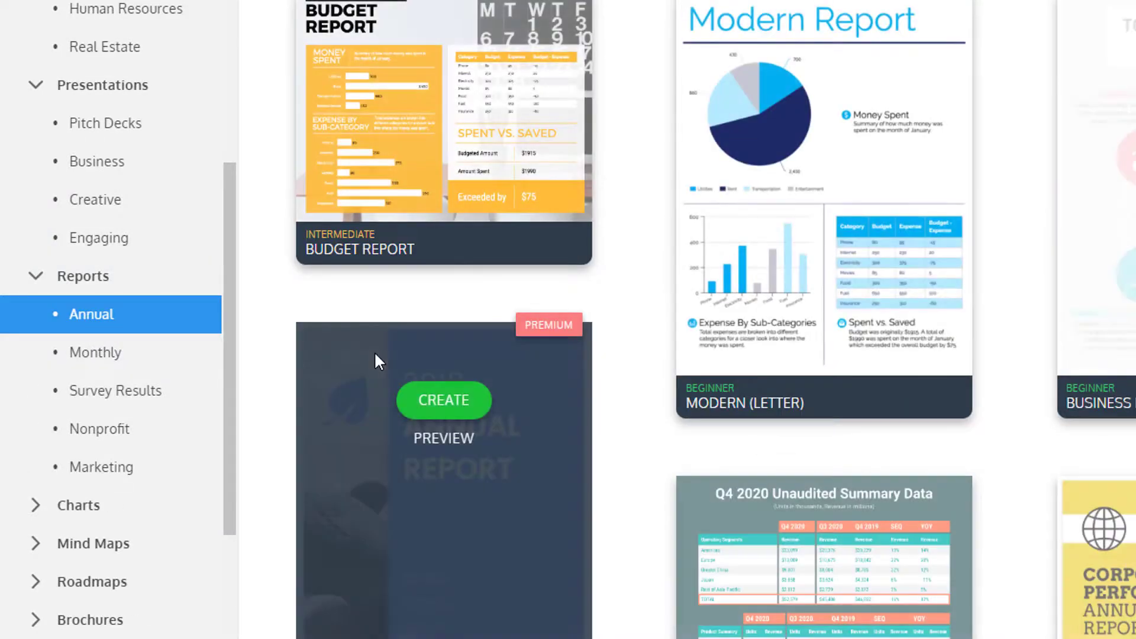
pyautogui.scroll(-4, 373, 352)
pyautogui.scroll(-10, 371, 354)
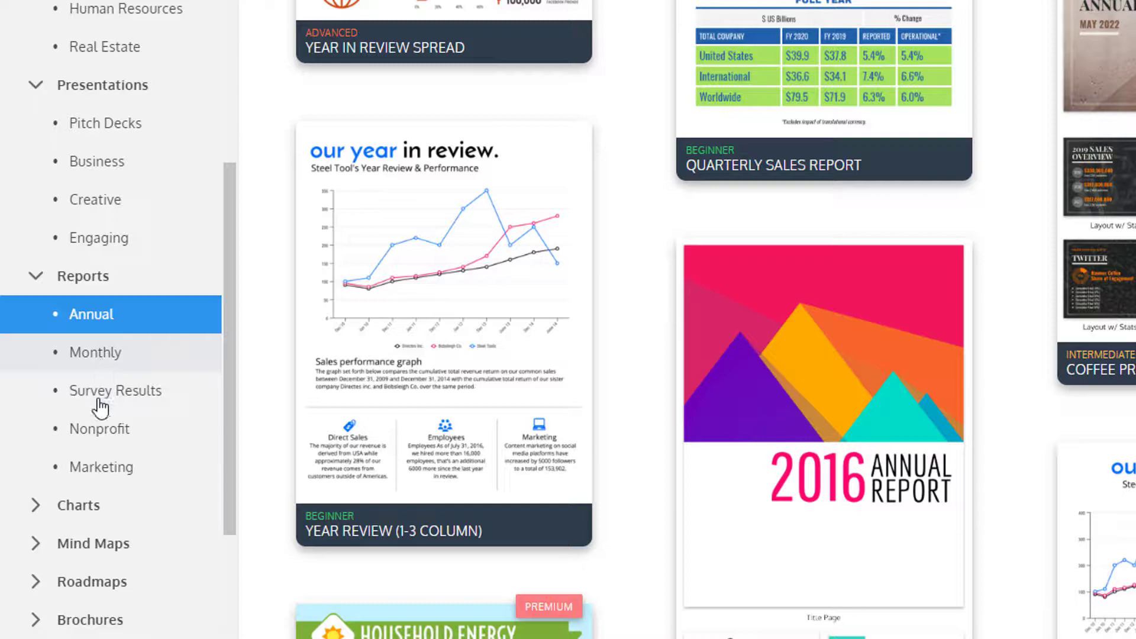
pyautogui.scroll(-3, 89, 420)
# Browse the Bar chart and Area chart templates
pyautogui.click(37, 319)
pyautogui.scroll(-2, 83, 323)
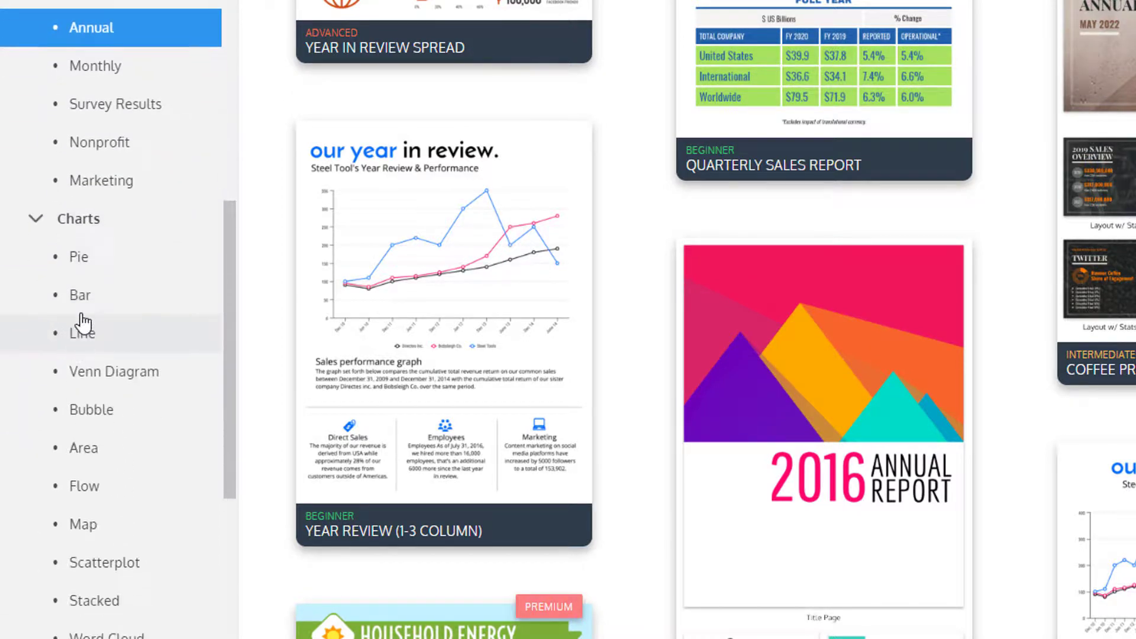
pyautogui.click(81, 308)
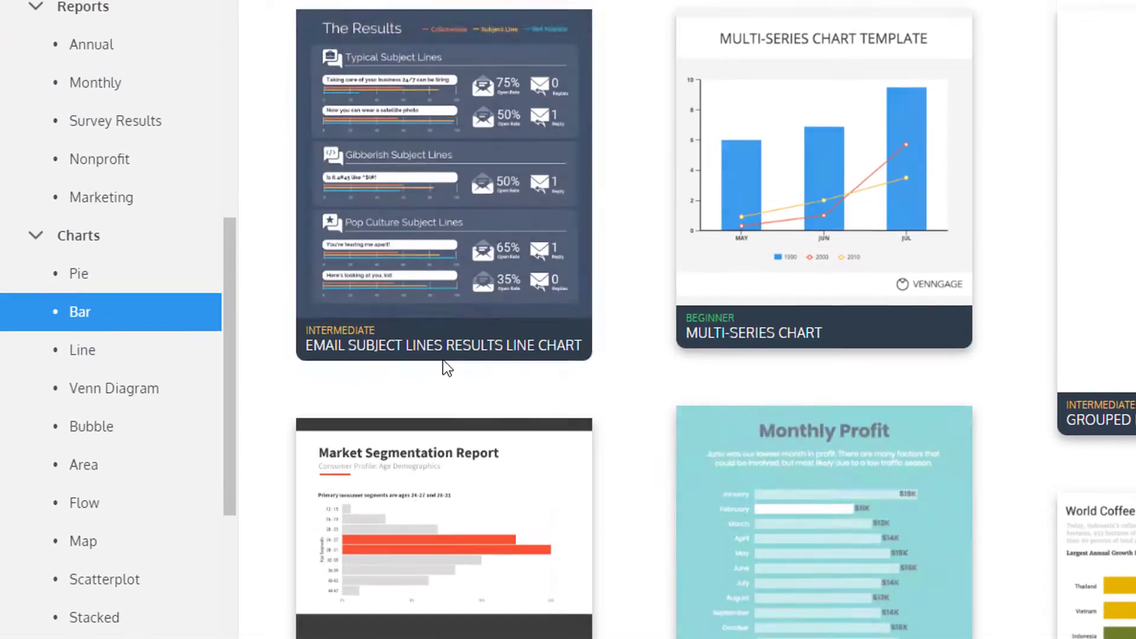
pyautogui.scroll(-5, 702, 457)
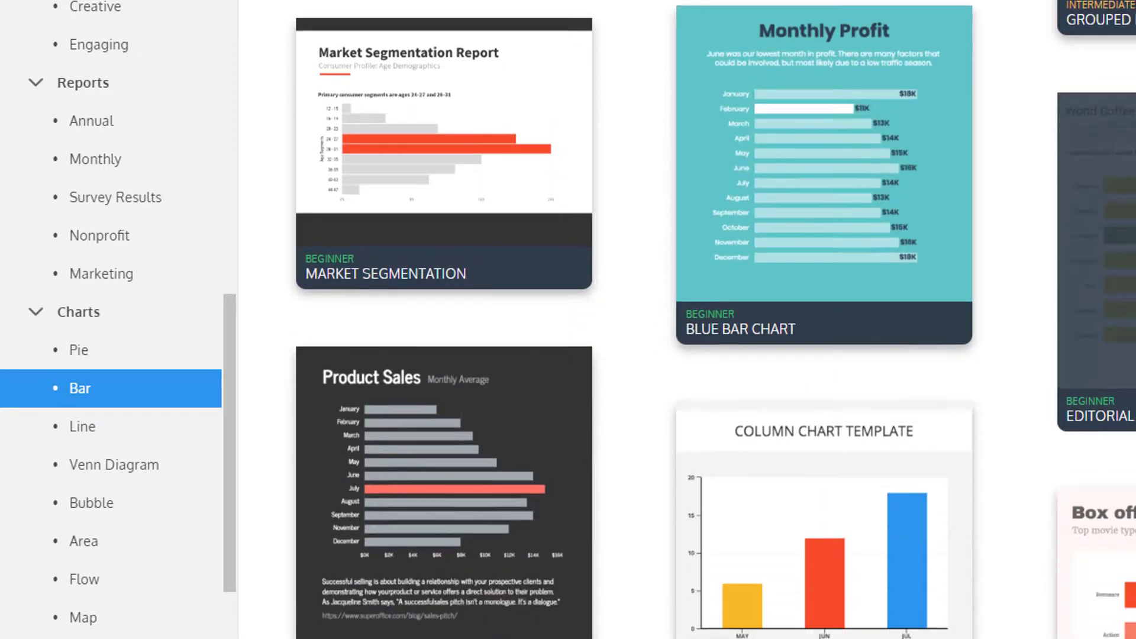
pyautogui.scroll(-4, 701, 414)
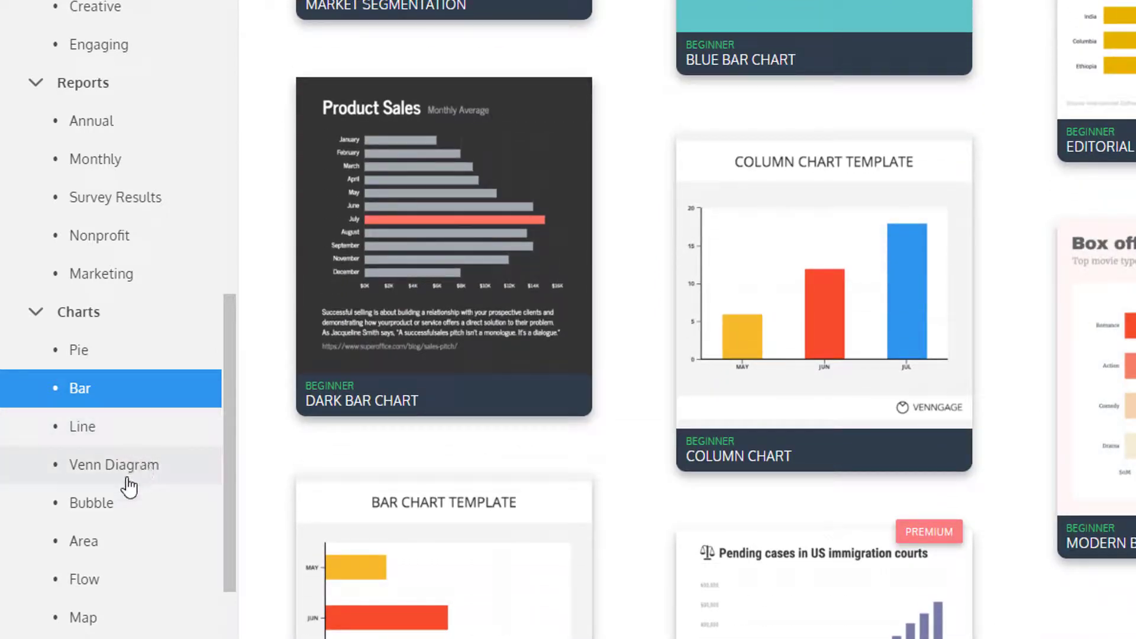
pyautogui.click(102, 540)
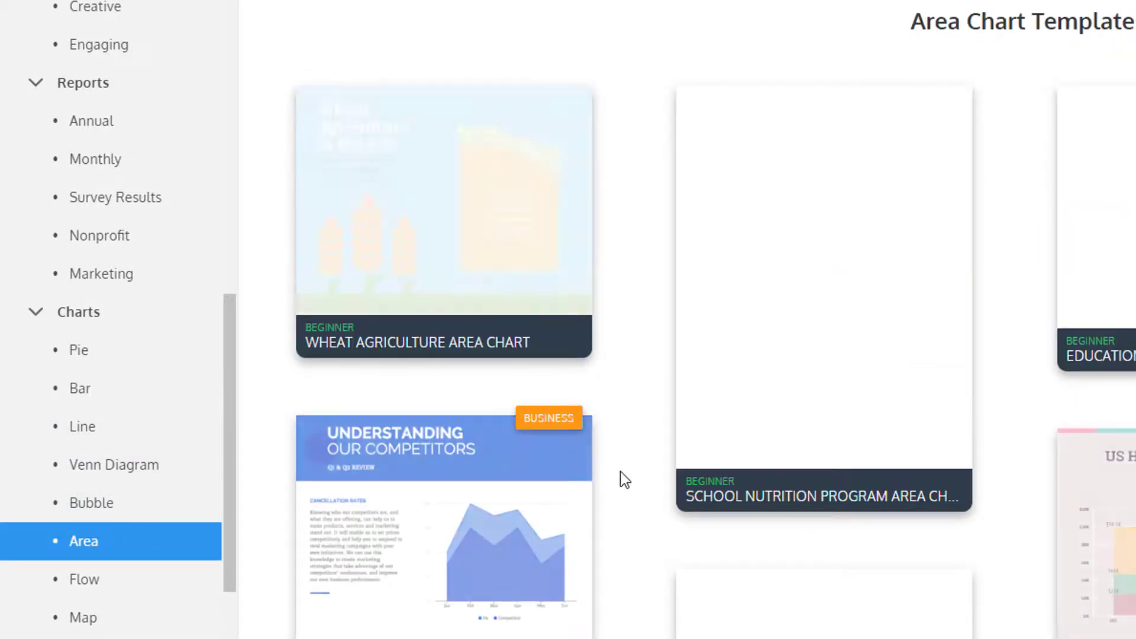
pyautogui.scroll(-4, 623, 472)
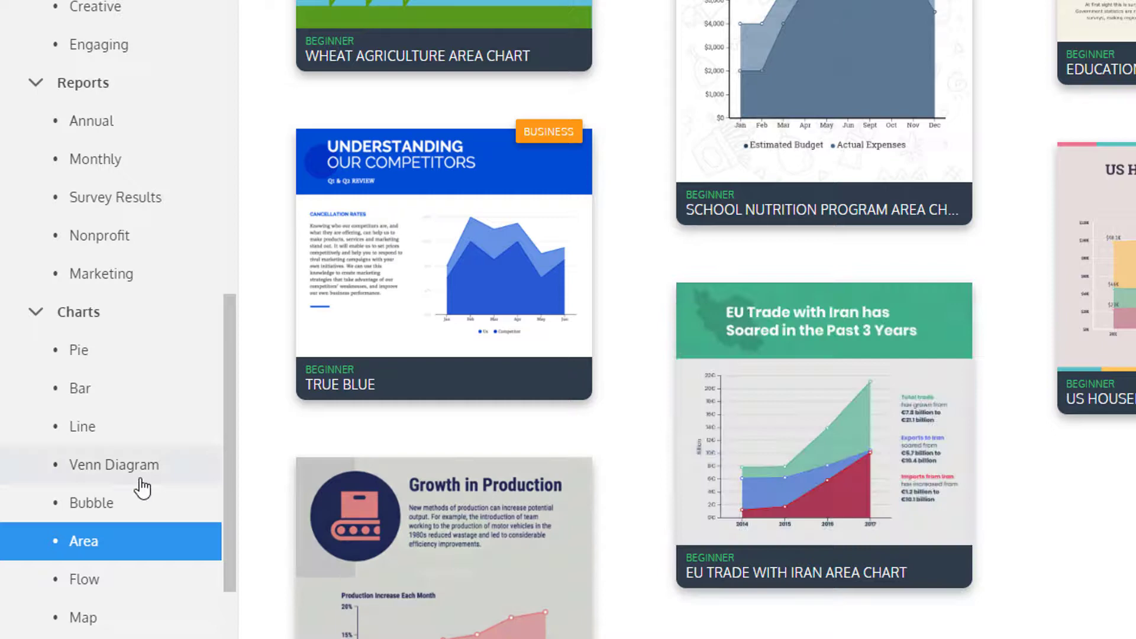
pyautogui.scroll(-3, 141, 484)
pyautogui.scroll(-3, 142, 488)
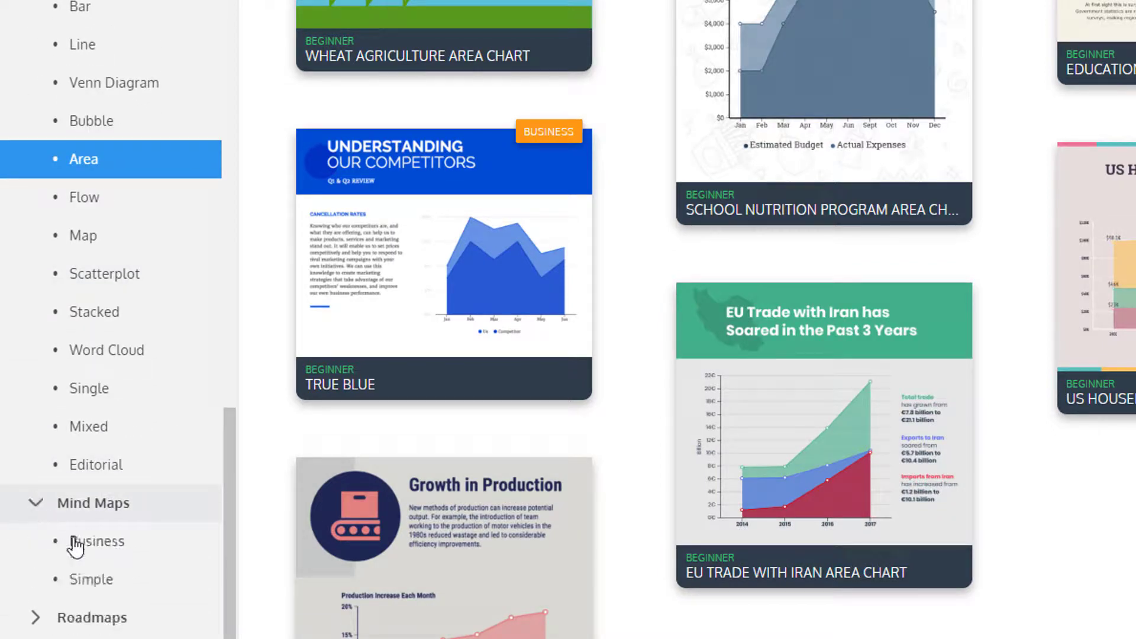
# Look through Business mind map templates, then list the Product roadmap templates
pyautogui.click(76, 543)
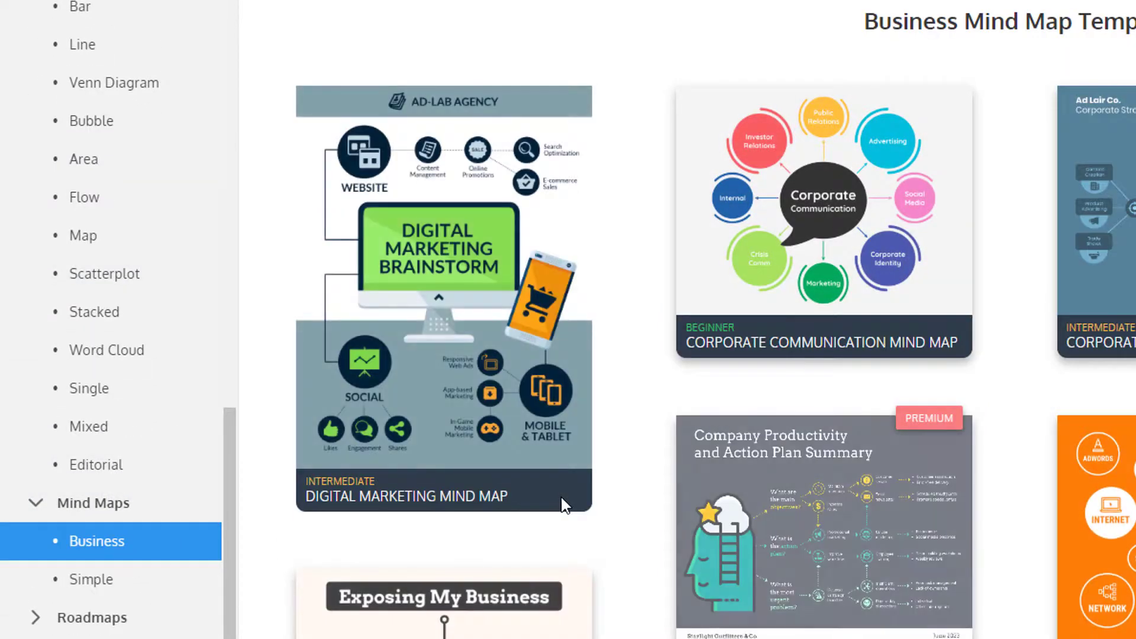
pyautogui.scroll(-7, 564, 506)
pyautogui.scroll(-3, 140, 570)
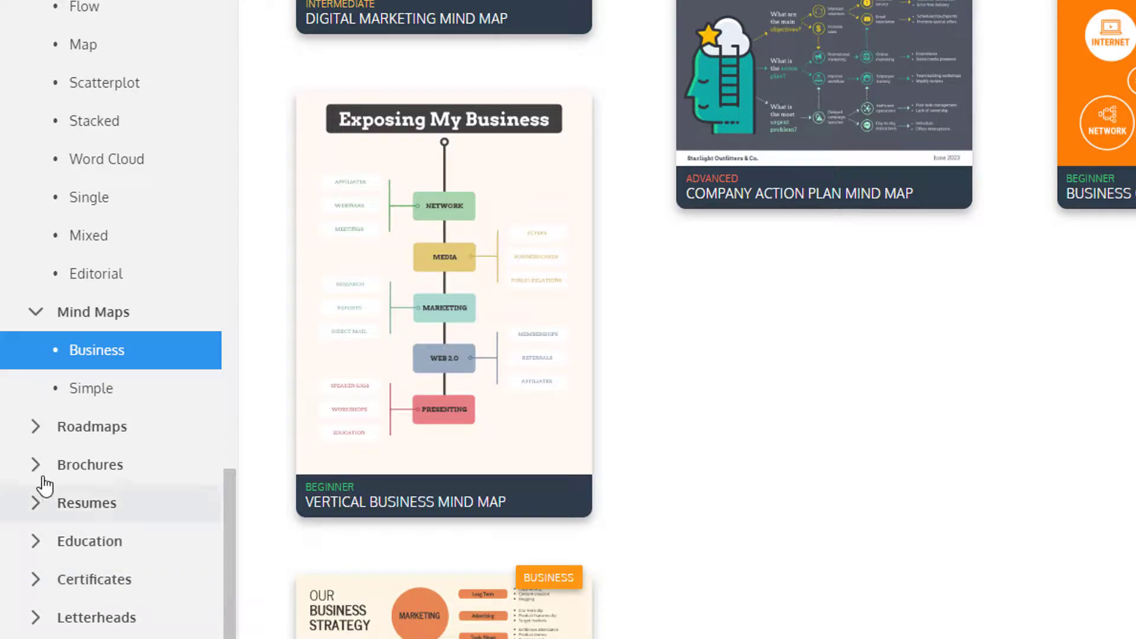
pyautogui.click(35, 436)
pyautogui.click(92, 466)
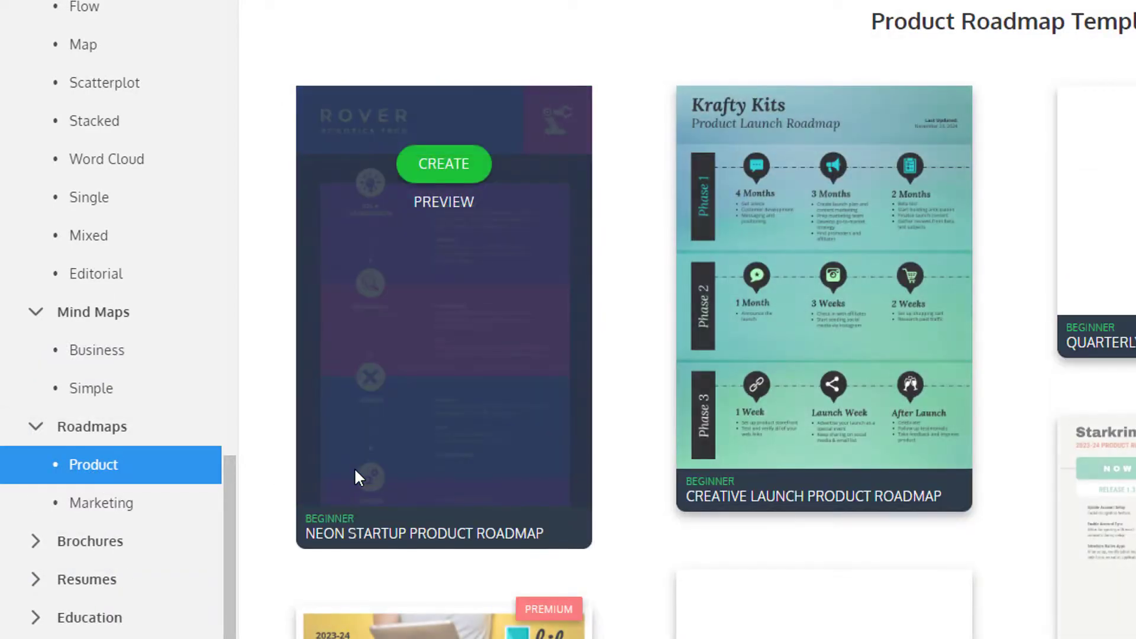
pyautogui.scroll(-8, 356, 473)
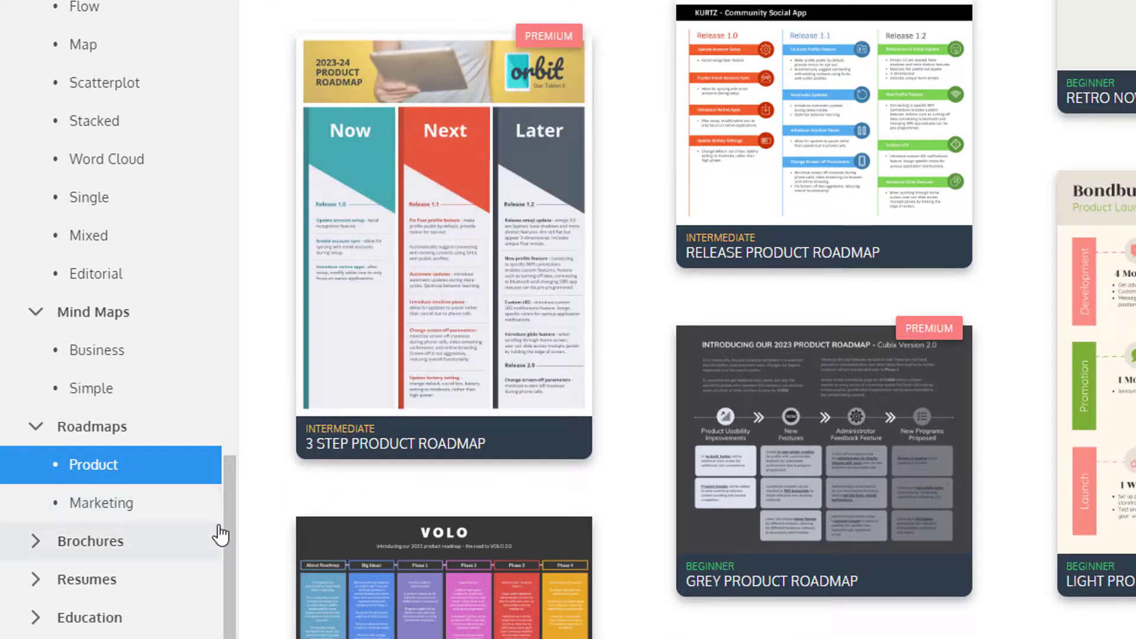
pyautogui.scroll(-3, 220, 527)
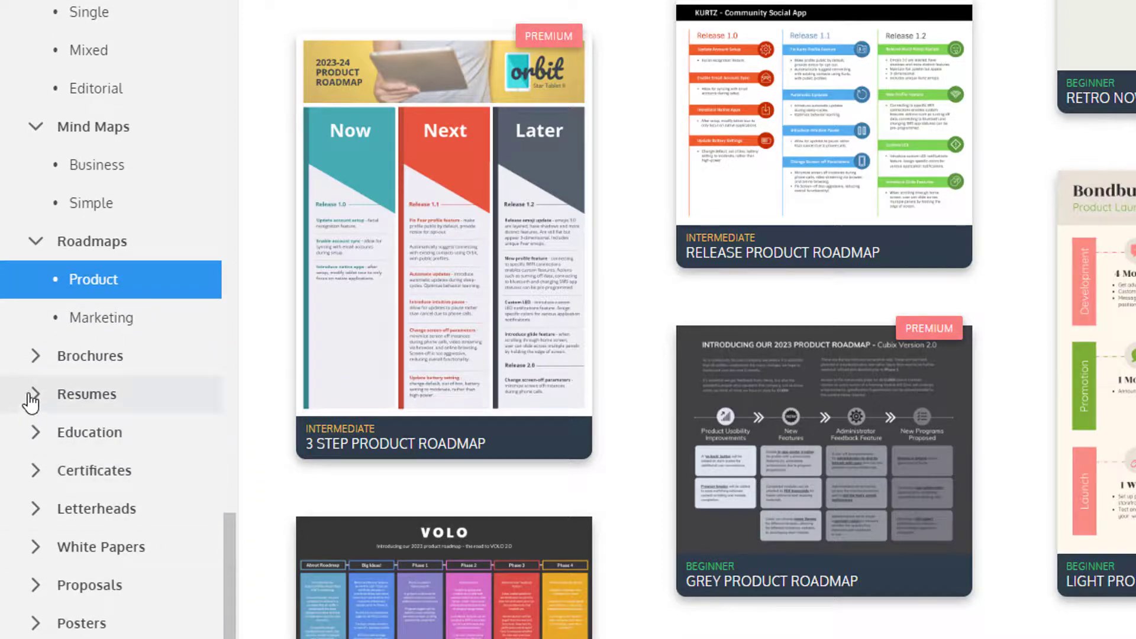
# Browse the Professional resume templates
pyautogui.click(88, 433)
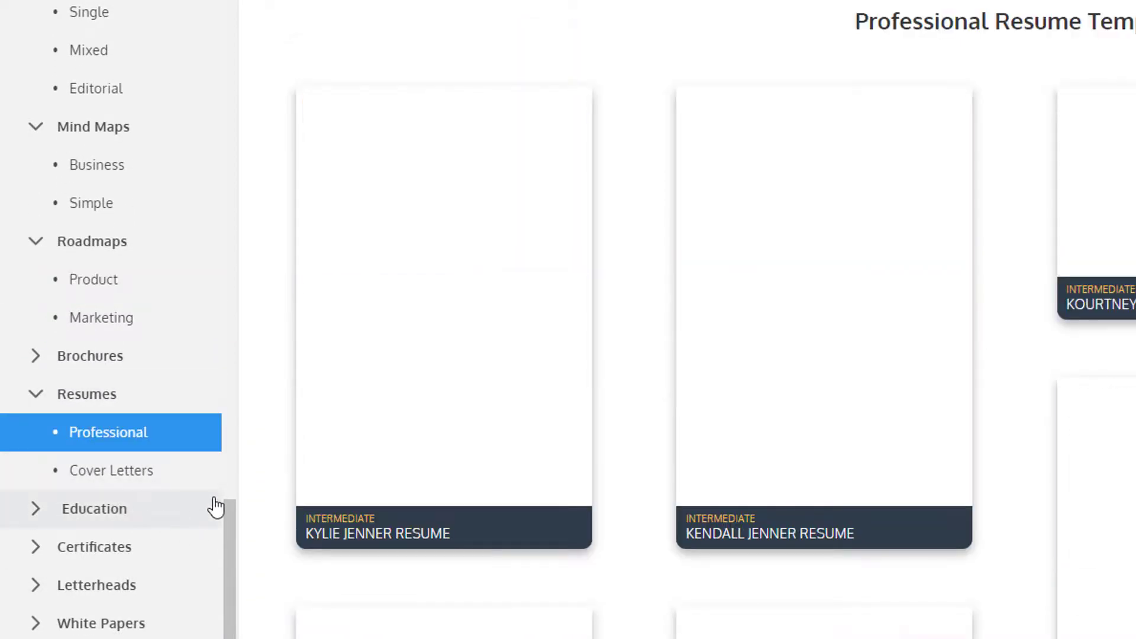
pyautogui.scroll(-5, 733, 412)
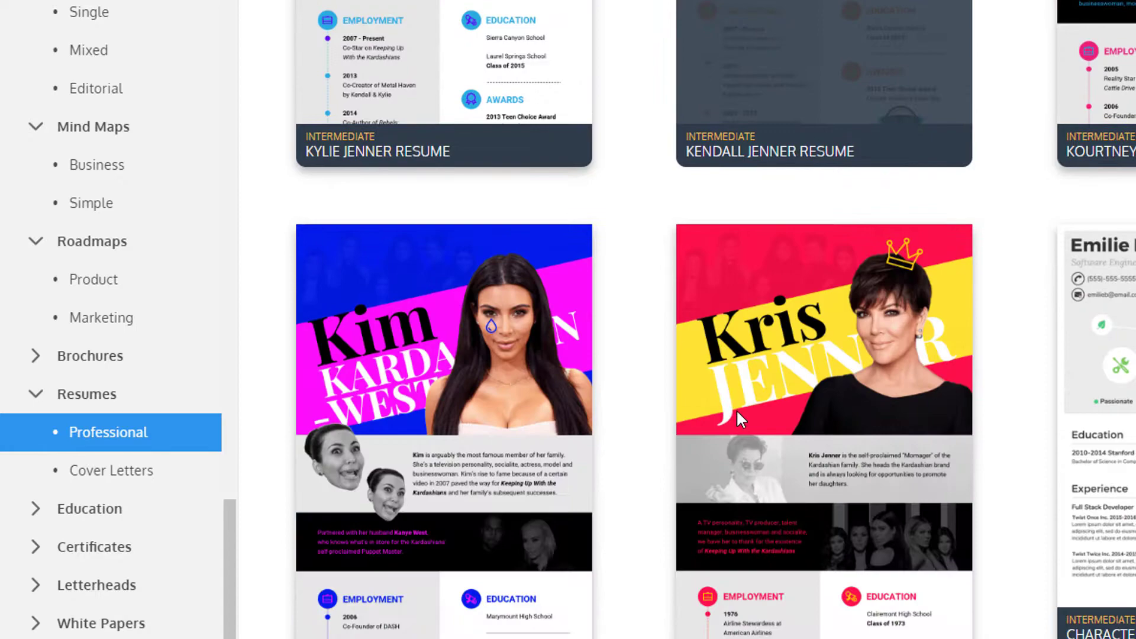
pyautogui.scroll(-15, 735, 409)
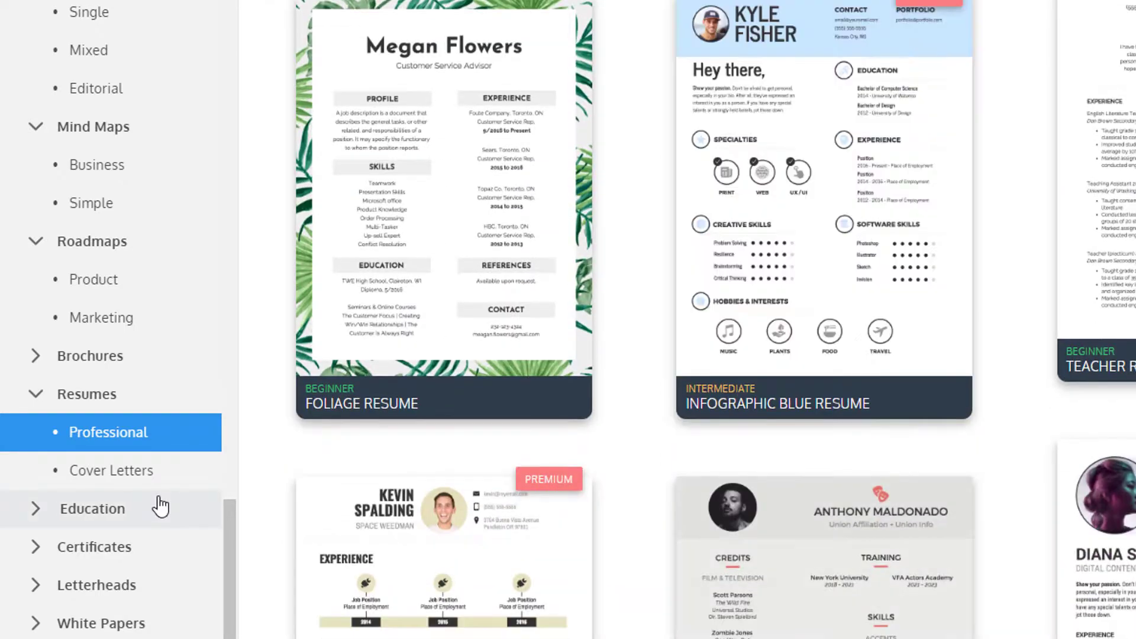
pyautogui.scroll(-3, 159, 506)
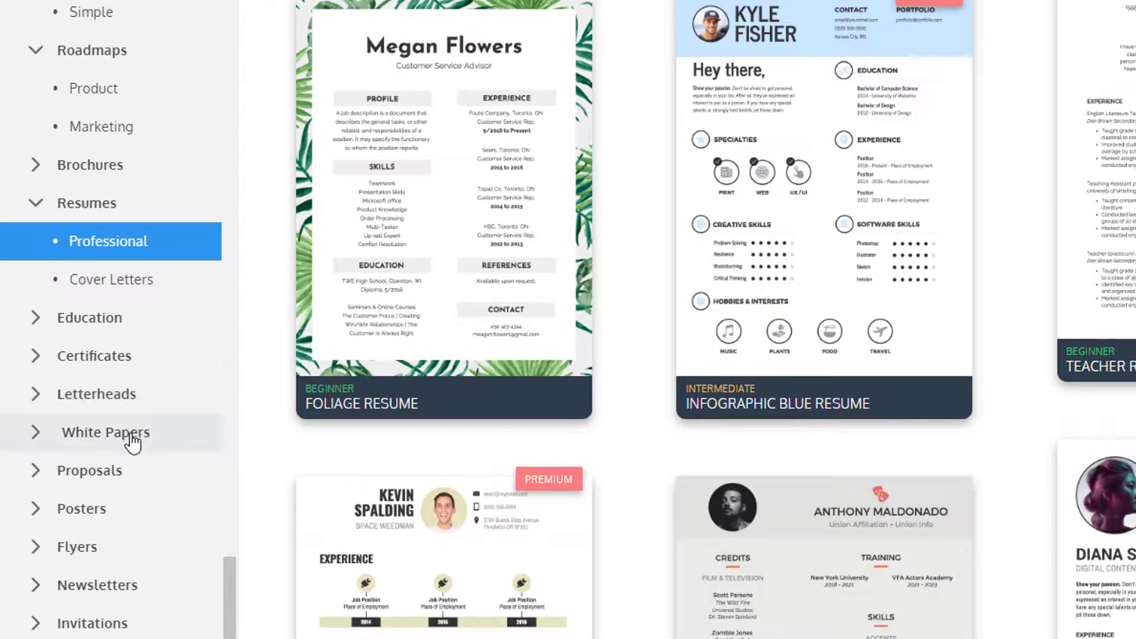
pyautogui.scroll(-1, 29, 586)
# Browse the Holiday invitation templates, then the Instagram post templates
pyautogui.click(31, 571)
pyautogui.scroll(-3, 36, 521)
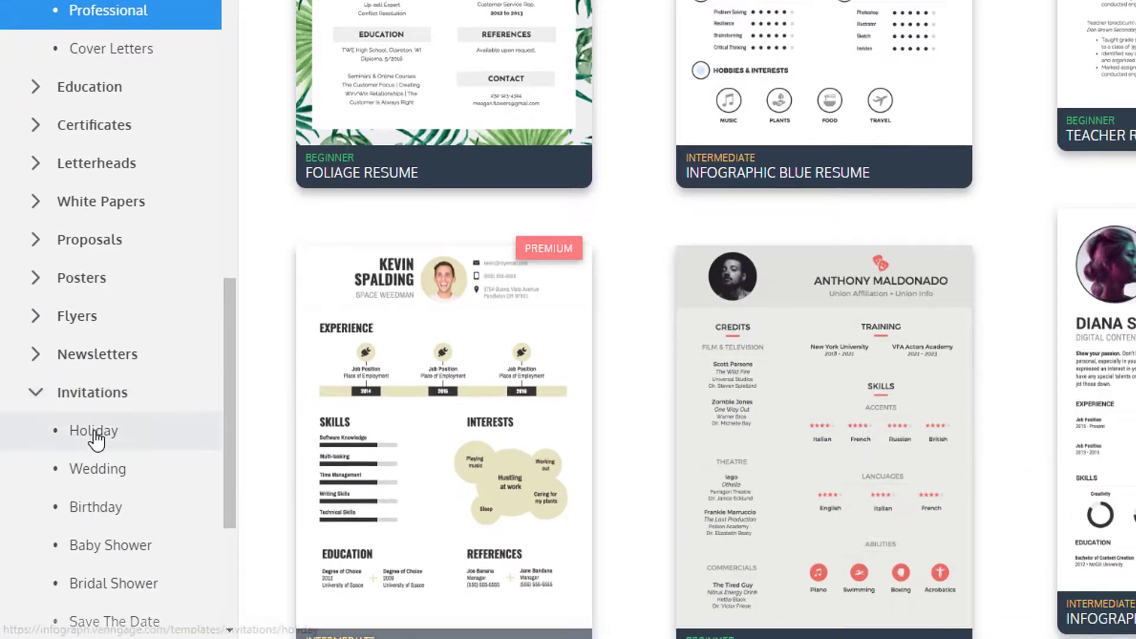
pyautogui.click(95, 432)
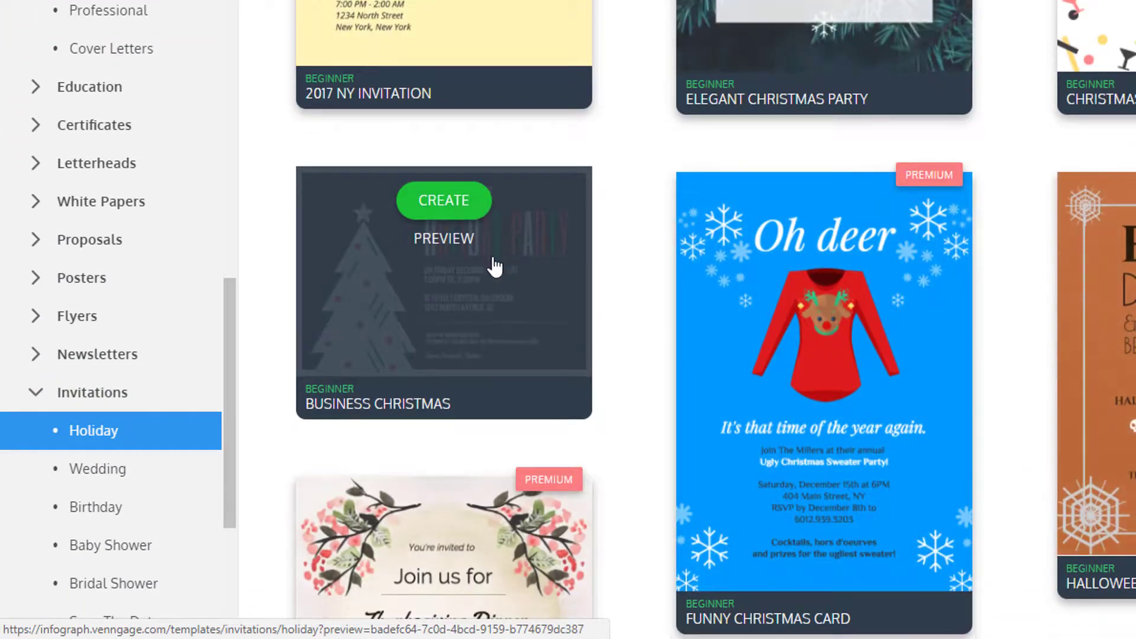
pyautogui.scroll(-5, 94, 254)
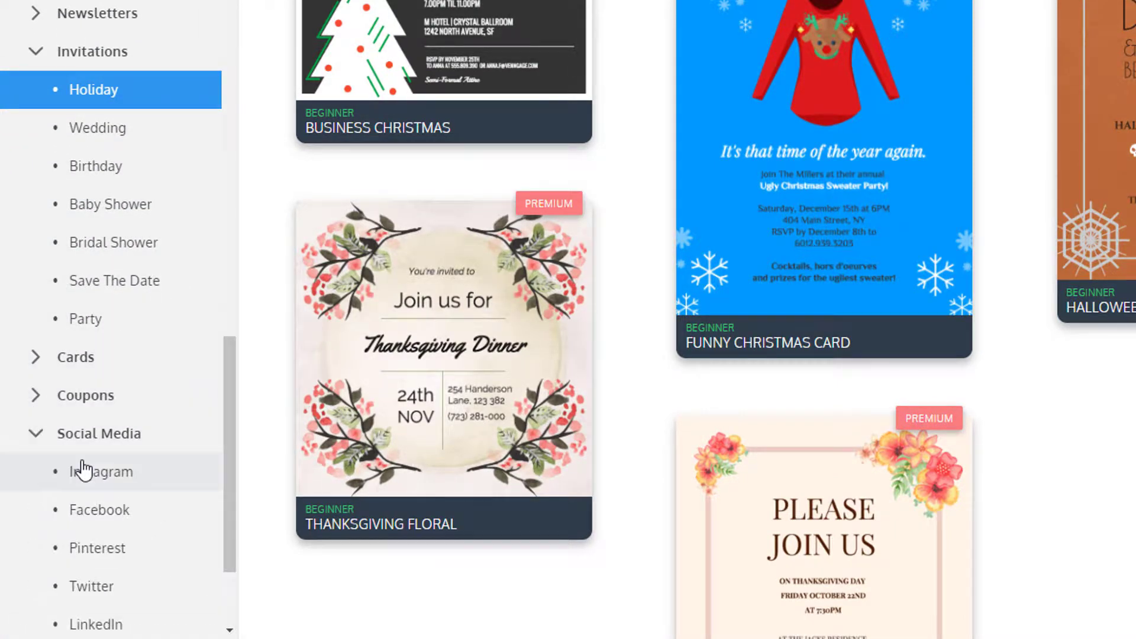
pyautogui.click(88, 471)
pyautogui.scroll(-14, 572, 422)
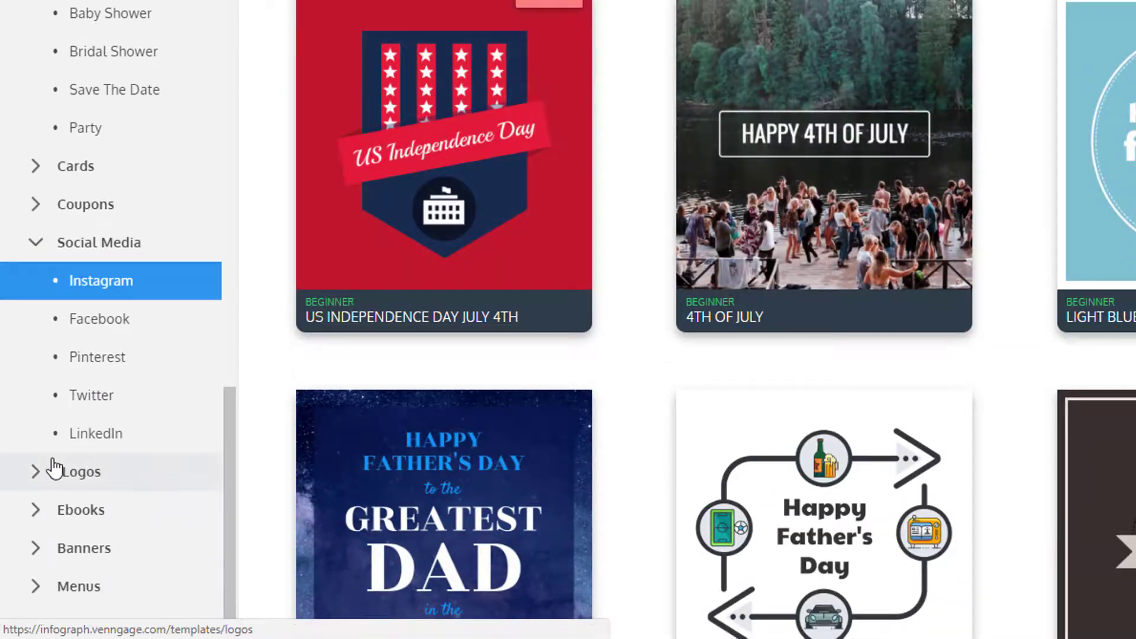
# Browse the Business logo templates
pyautogui.click(35, 470)
pyautogui.click(112, 509)
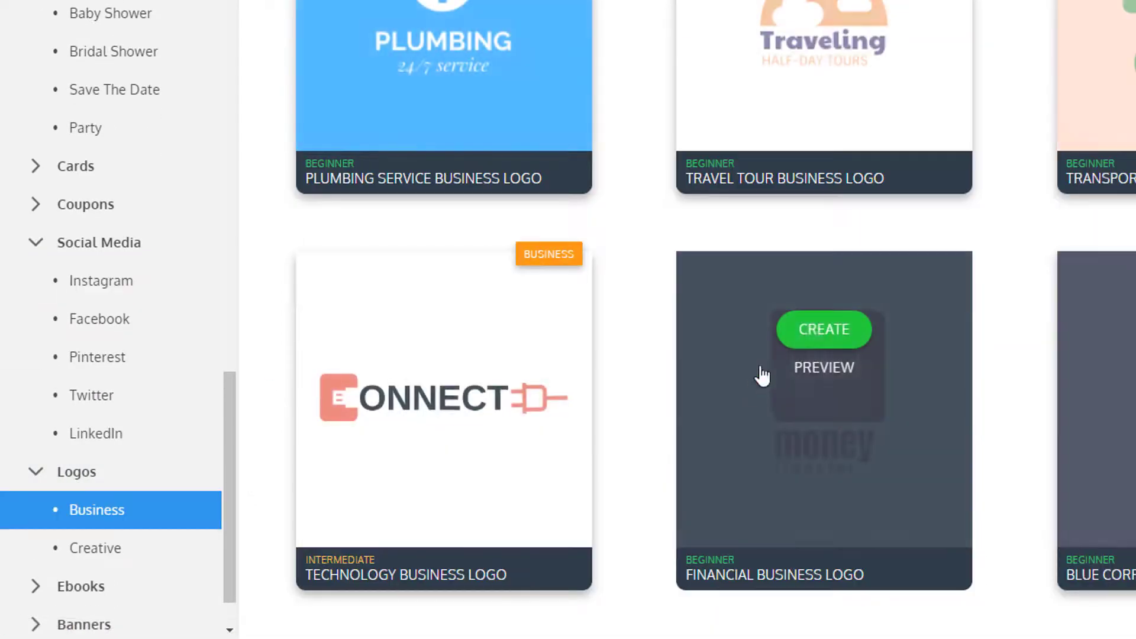
pyautogui.scroll(-6, 769, 373)
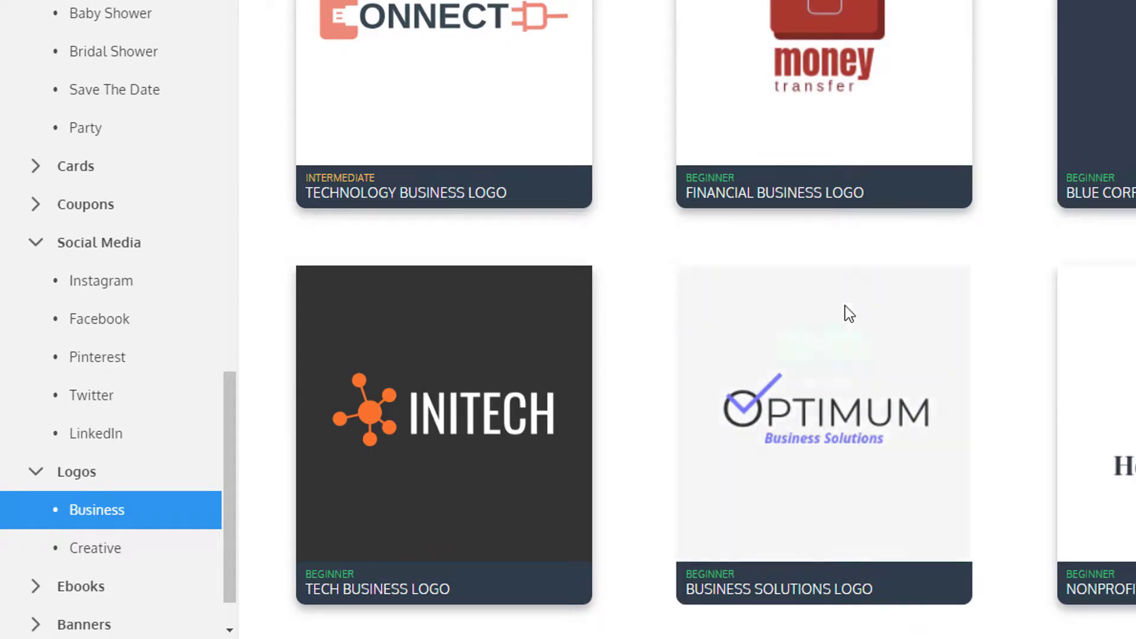
pyautogui.scroll(-5, 844, 306)
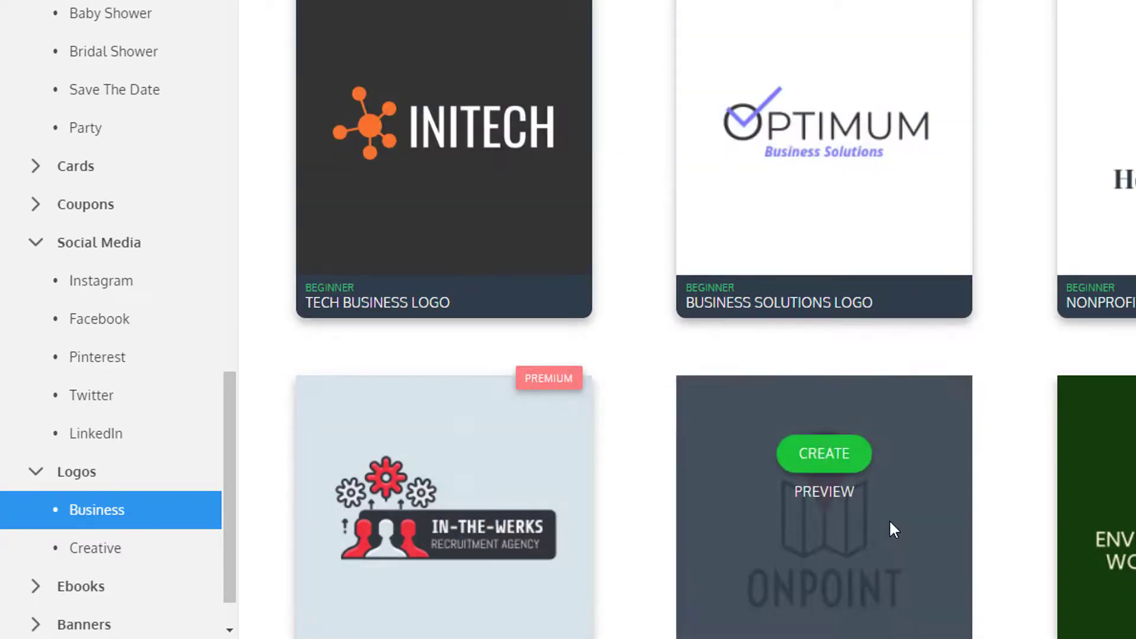
pyautogui.scroll(-5, 822, 342)
pyautogui.scroll(-5, 820, 333)
pyautogui.scroll(-1, 81, 467)
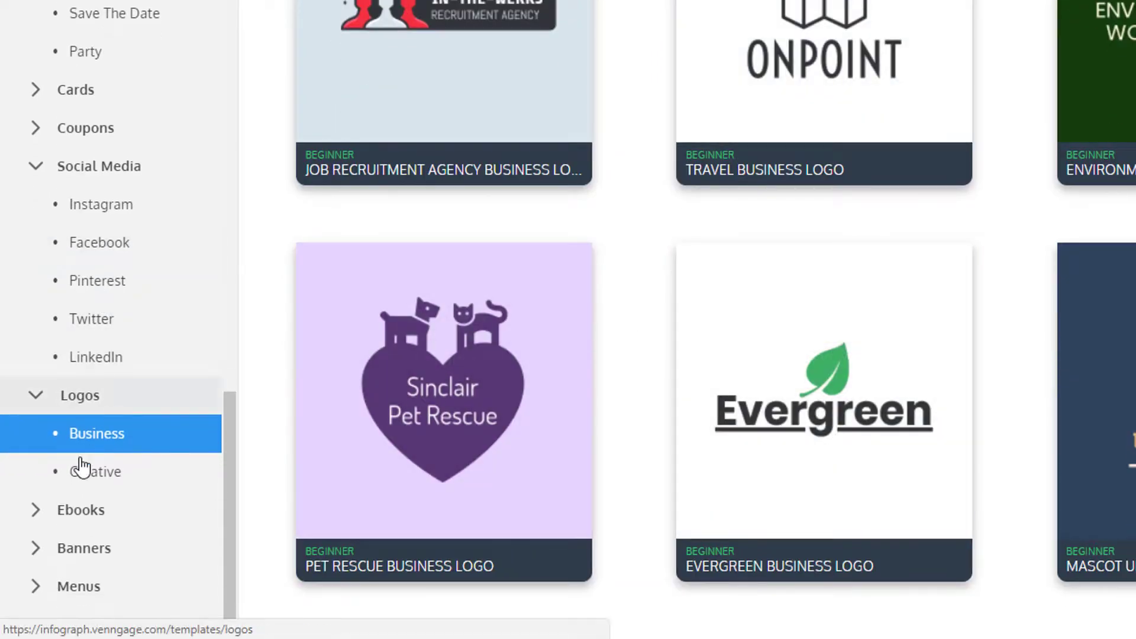
# Show the Restaurant menu templates and scroll through them
pyautogui.click(38, 587)
pyautogui.click(184, 575)
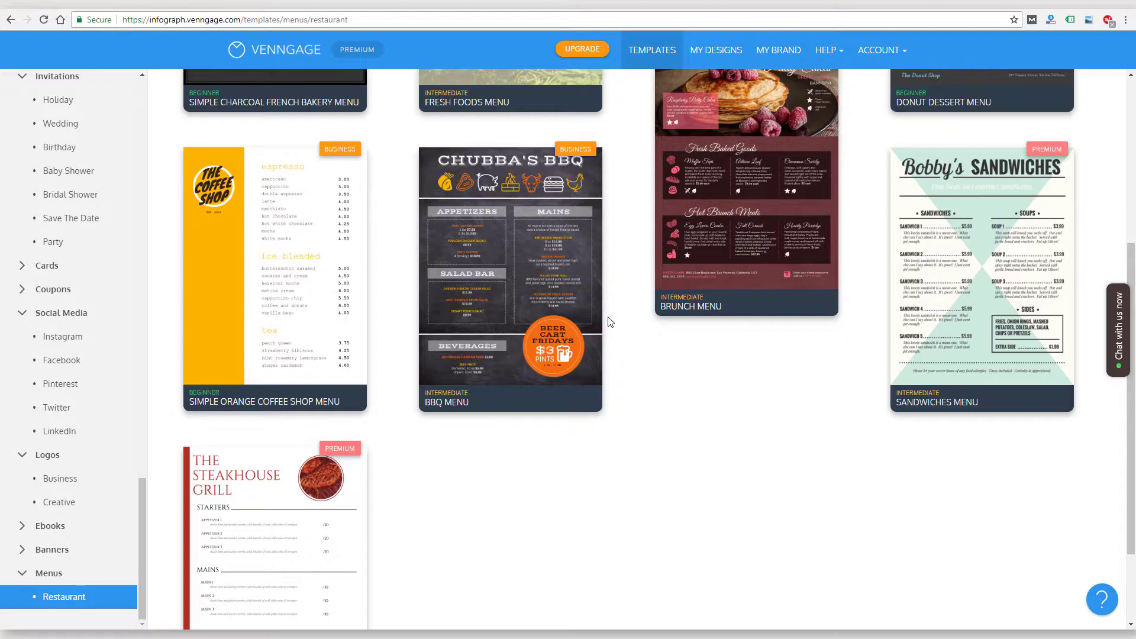
pyautogui.moveTo(141, 498); pyautogui.dragTo(169, 95)
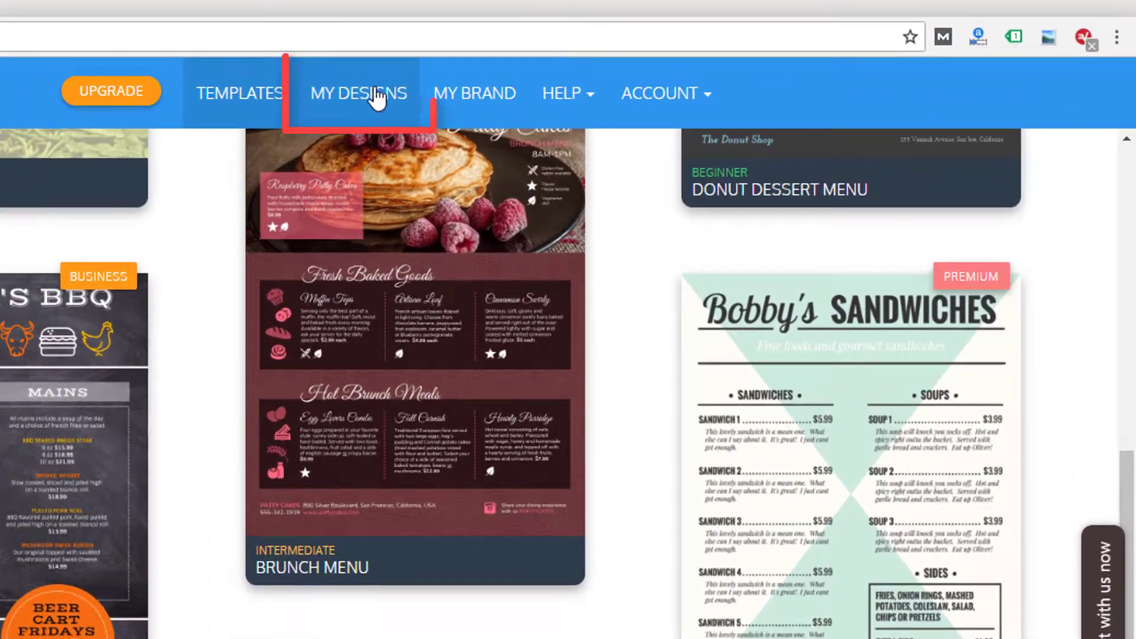
# Open the saved design; send the pop-art background to back and enlarge it to fill the canvas
pyautogui.click(373, 99)
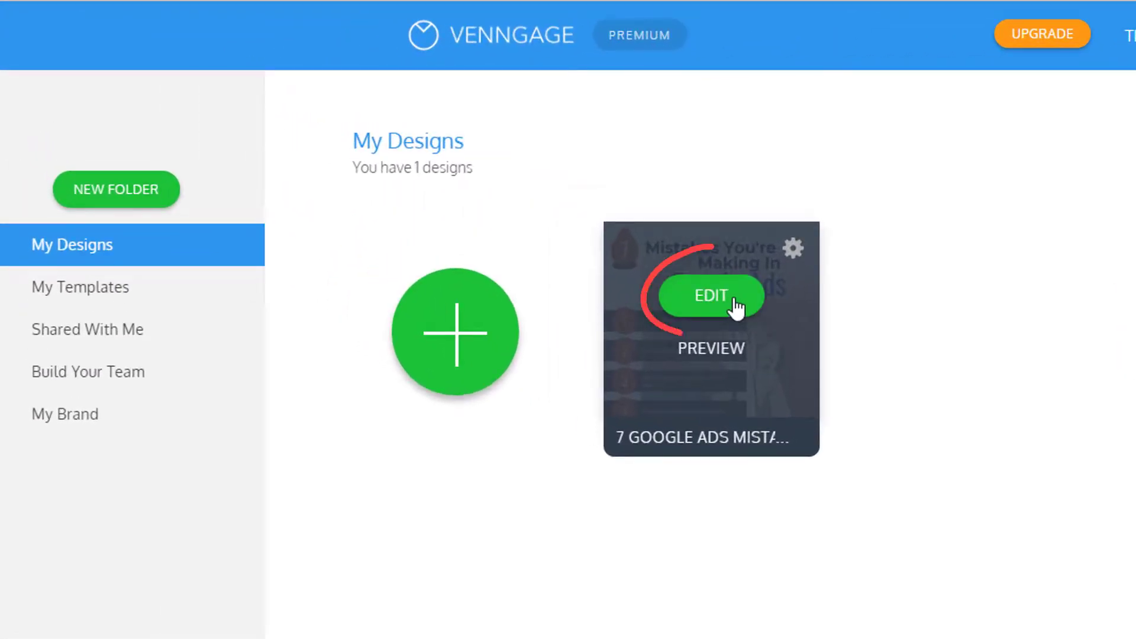
pyautogui.click(735, 307)
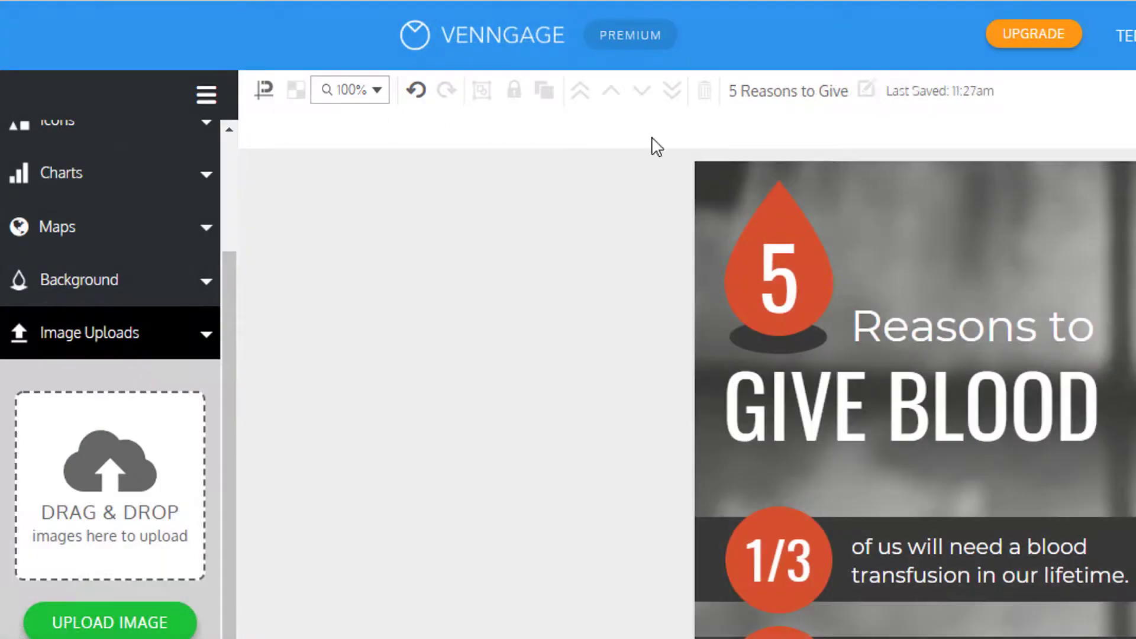
pyautogui.click(701, 171)
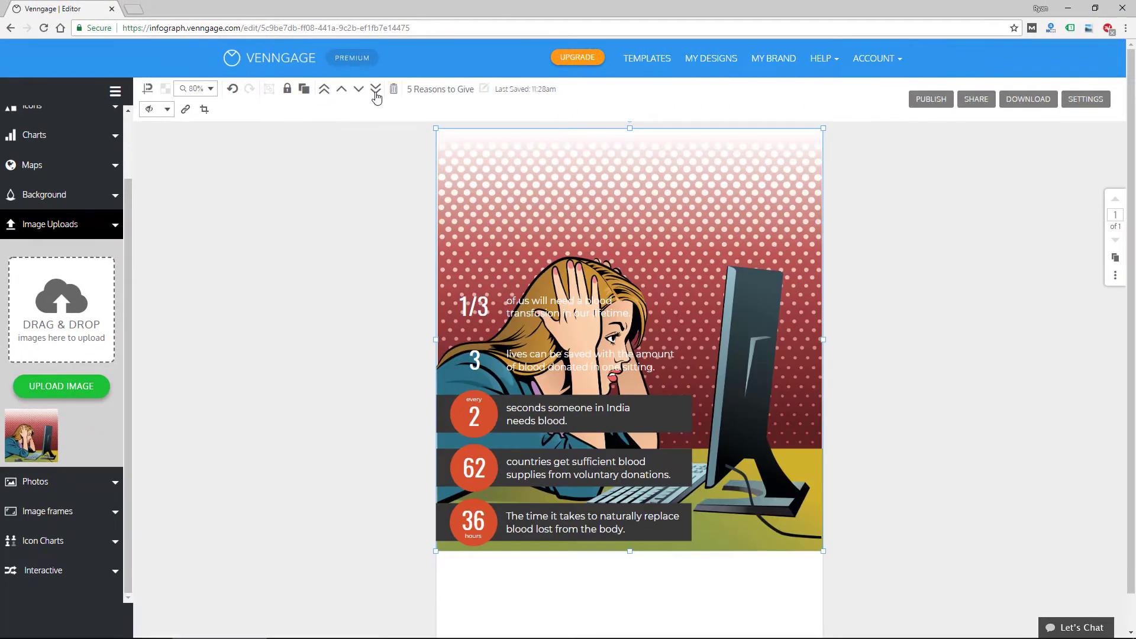
pyautogui.click(376, 95)
pyautogui.moveTo(823, 510); pyautogui.dragTo(970, 621)
pyautogui.moveTo(722, 404); pyautogui.dragTo(791, 404)
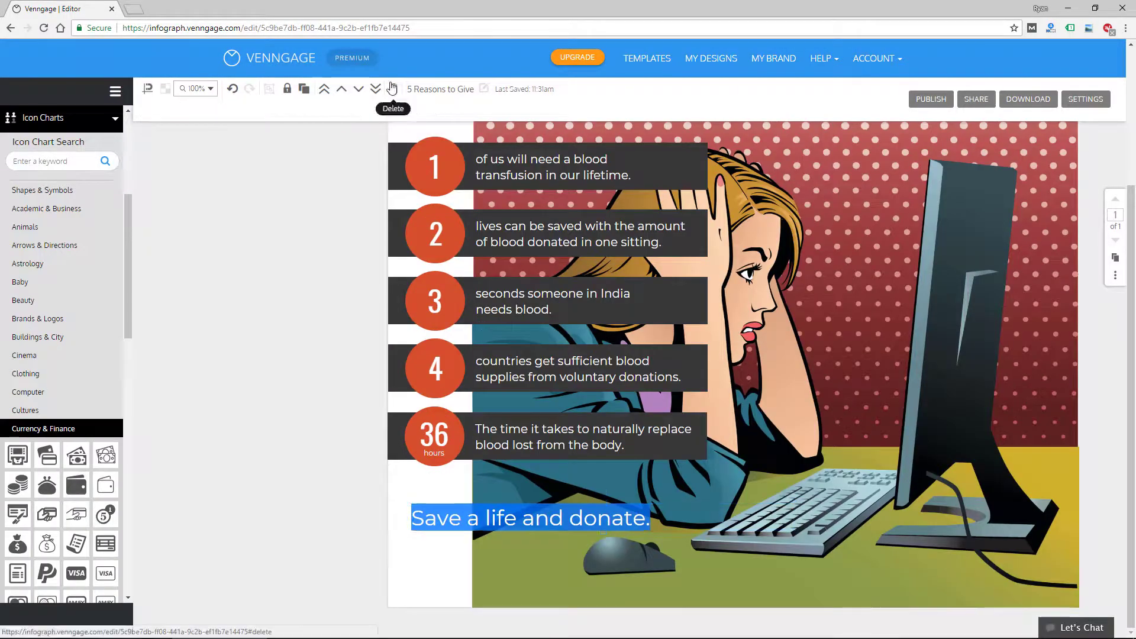
# Change the fifth row's number to 5 and duplicate that stat row twice
pyautogui.doubleClick(445, 430)
pyautogui.write('5')
pyautogui.click(350, 500)
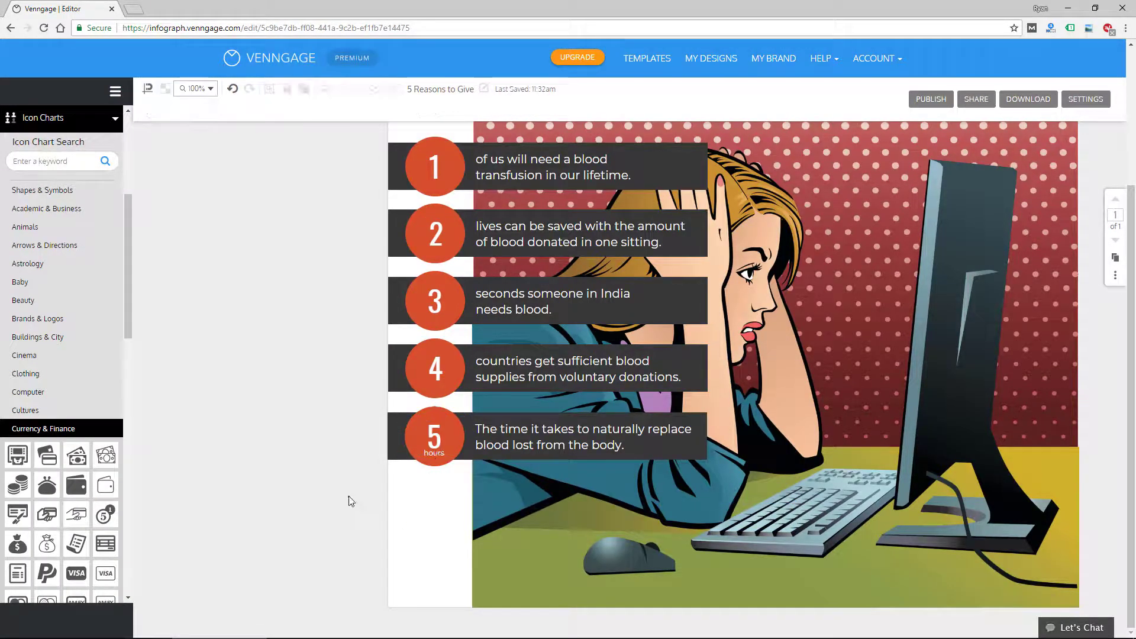
pyautogui.click(642, 430)
pyautogui.hotkey('ctrl', 'd')
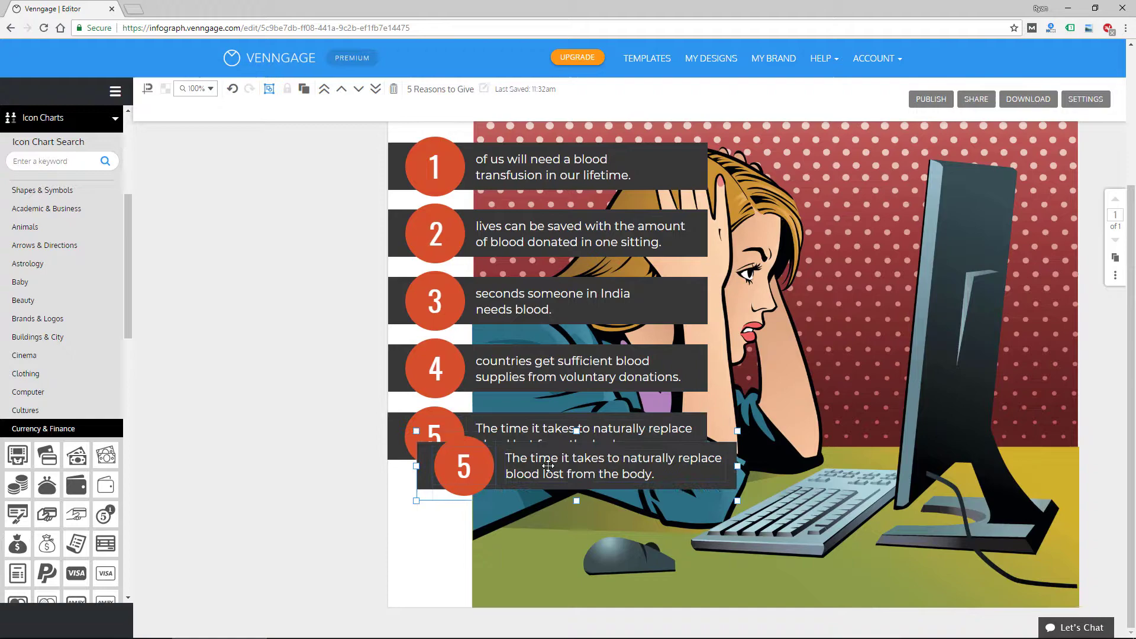
pyautogui.moveTo(668, 461); pyautogui.dragTo(638, 500)
pyautogui.hotkey('ctrl', 'd')
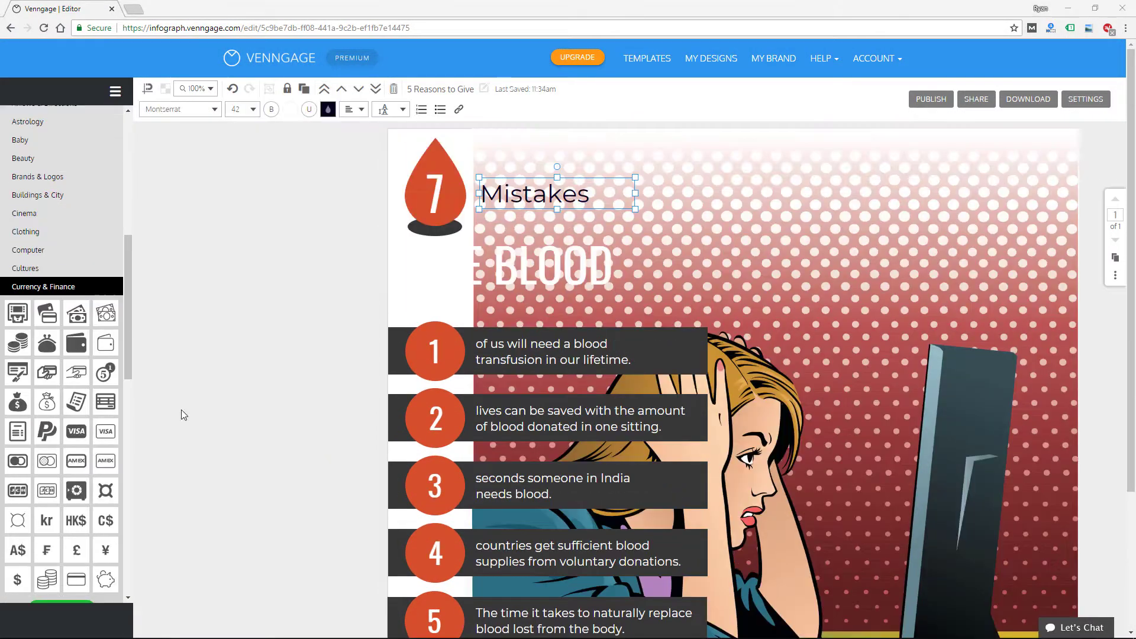
# Add 'You're Making In' to the title and make it bold at size 56
pyautogui.write("You're Making In")
pyautogui.hotkey('ctrl', 'a')
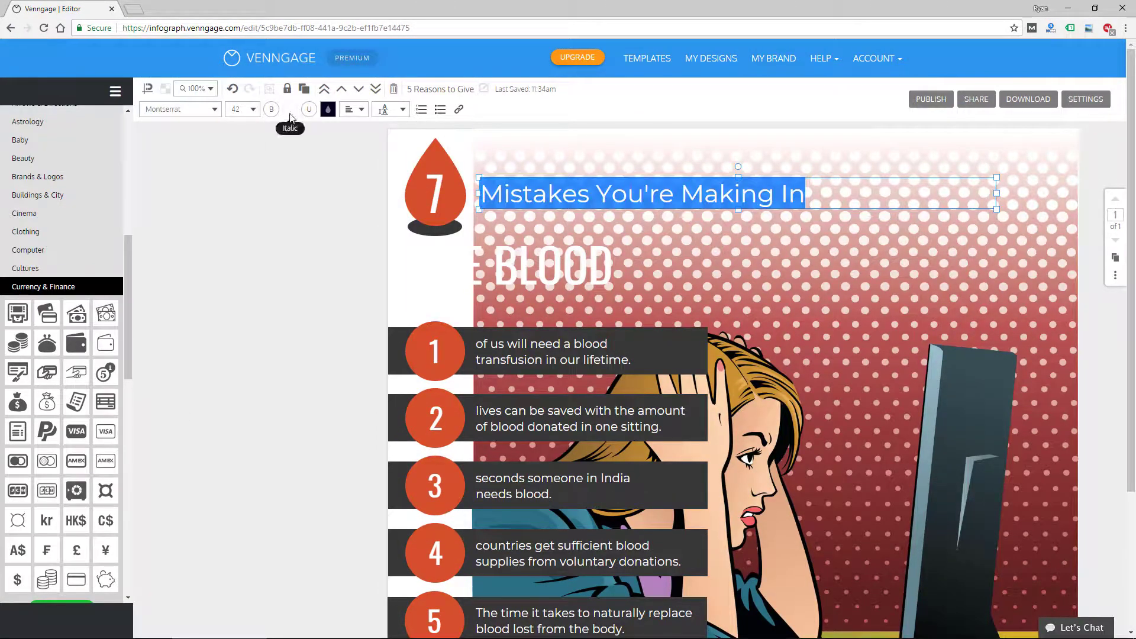
pyautogui.click(253, 109)
pyautogui.click(236, 215)
pyautogui.click(272, 109)
pyautogui.click(253, 109)
pyautogui.click(235, 204)
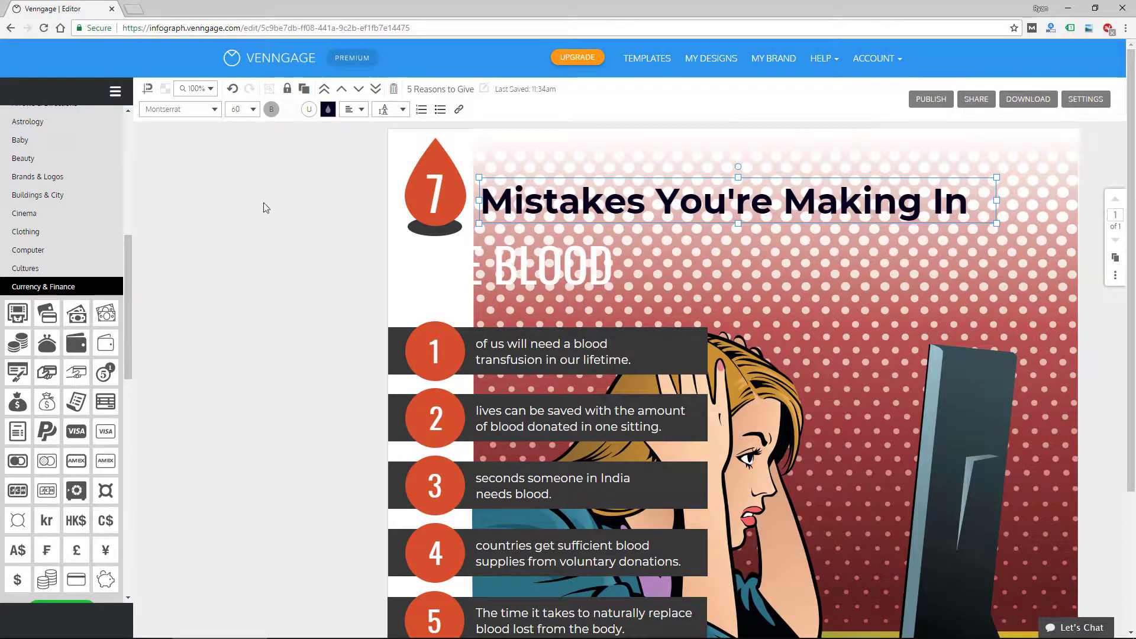
# Replace the GIVE BLOOD headline with Google Ads at size 96 in dark blue
pyautogui.click(603, 249)
pyautogui.doubleClick(603, 249)
pyautogui.write('Googf')
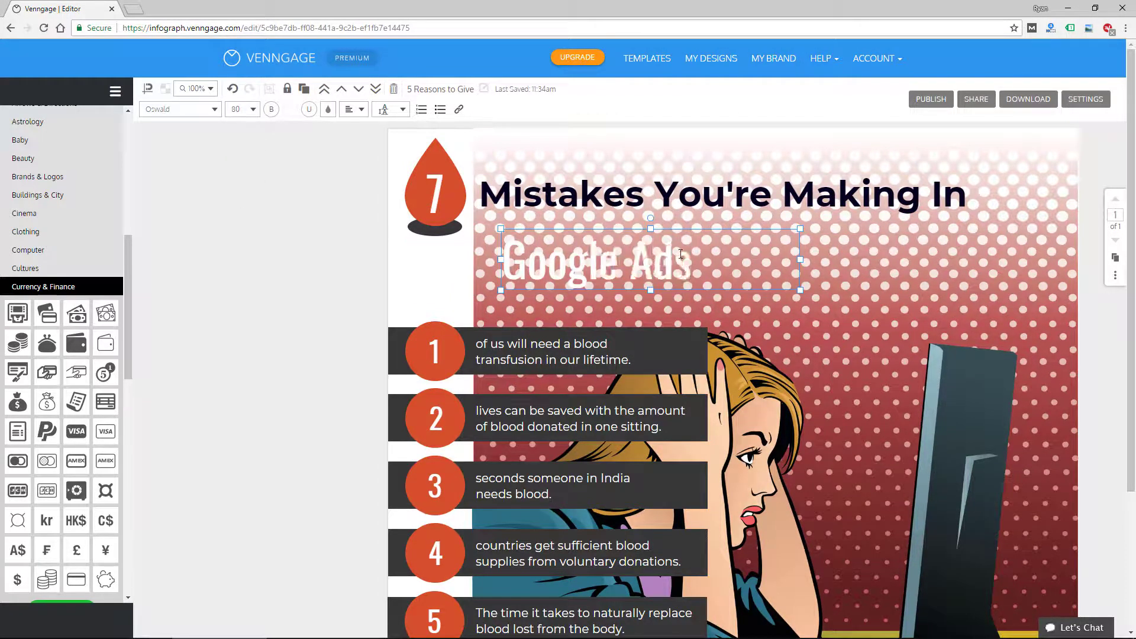
pyautogui.hotkey('ctrl', 'a')
pyautogui.click(253, 109)
pyautogui.click(240, 210)
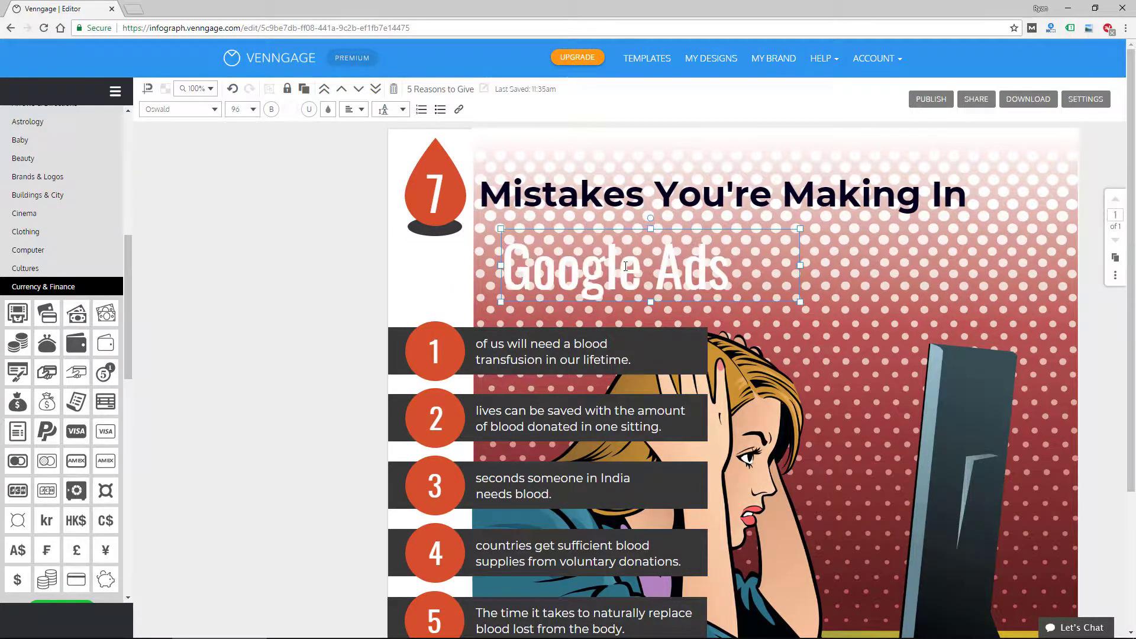
pyautogui.click(253, 109)
pyautogui.click(327, 109)
pyautogui.click(278, 178)
pyautogui.click(223, 192)
pyautogui.moveTo(299, 136); pyautogui.dragTo(299, 165)
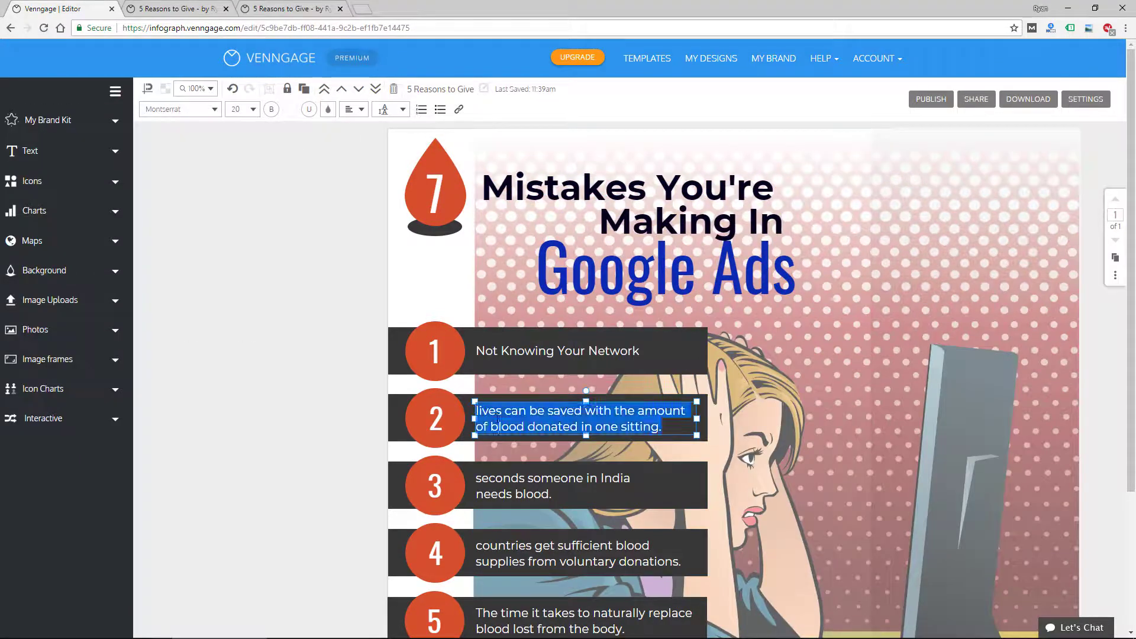
# Rewrite list items 3 and 4, including 'Neglecting Negative Keywords', and align item 6's text
pyautogui.write('Keyword Targeting is Too Broad')
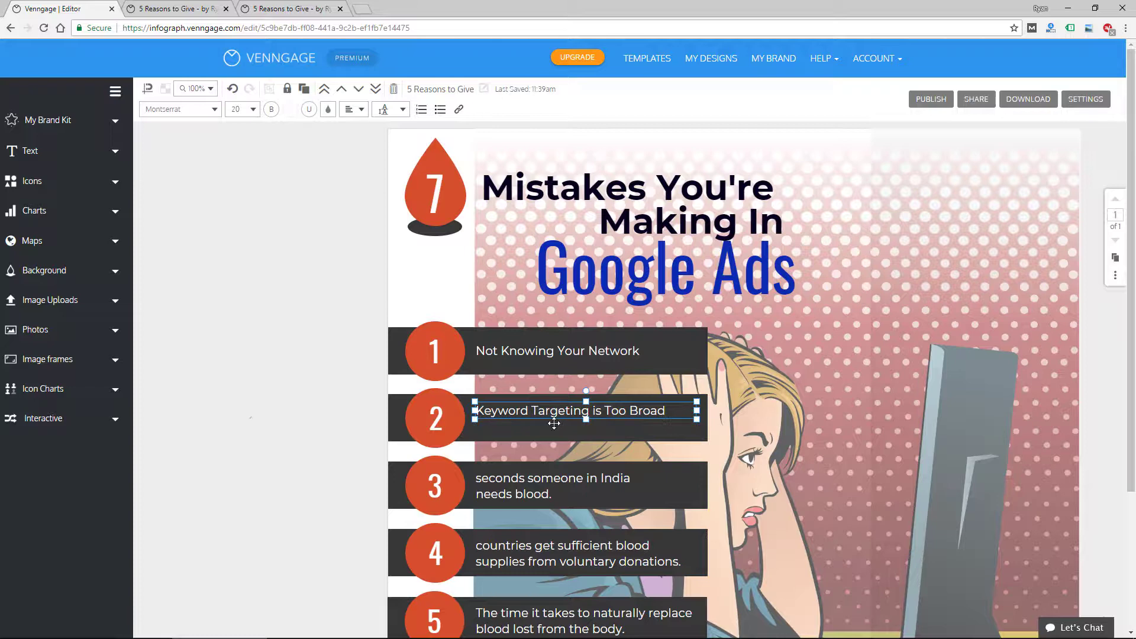
pyautogui.tripleClick(547, 494)
pyautogui.write('Never Looking at Search Terms')
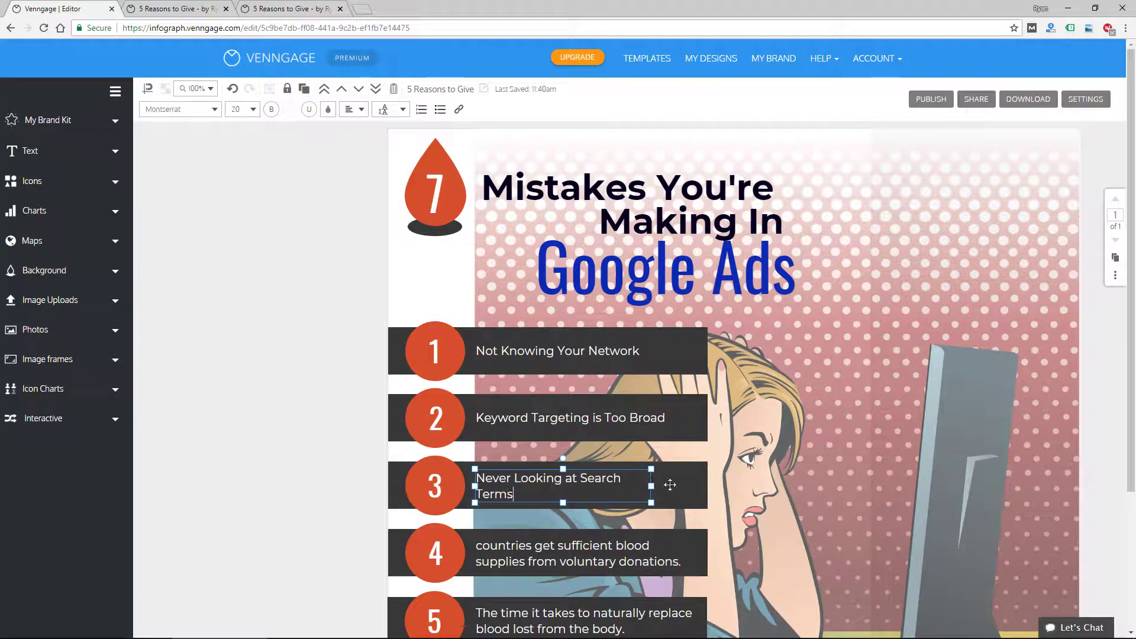
pyautogui.moveTo(651, 485); pyautogui.dragTo(689, 485)
pyautogui.write('Report')
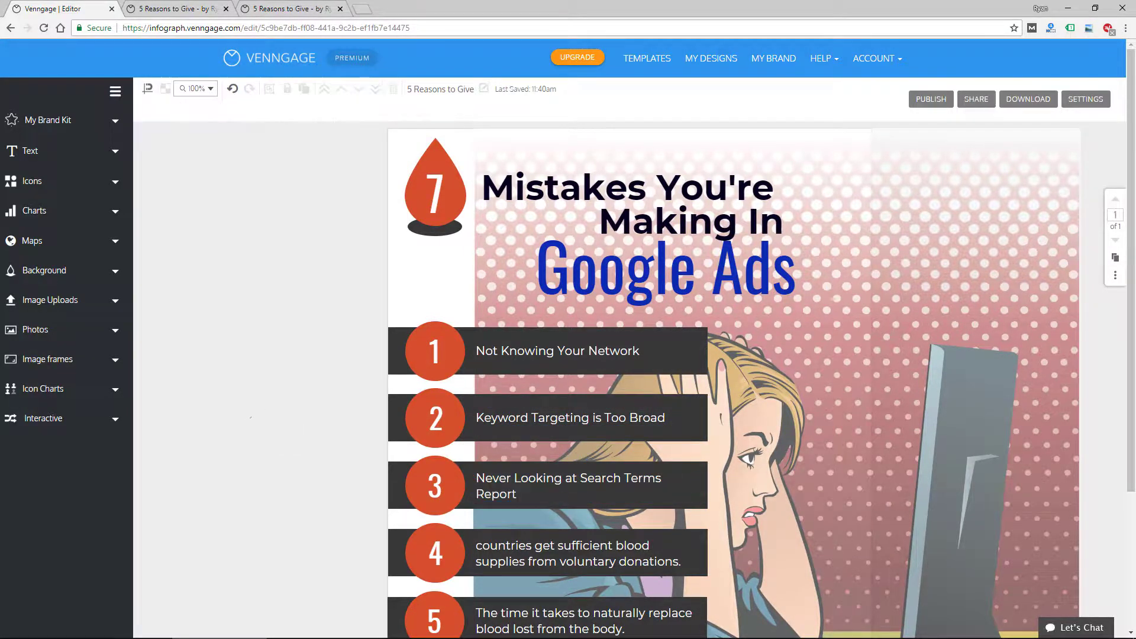
pyautogui.tripleClick(576, 547)
pyautogui.write('Neglecting Negative Keywords')
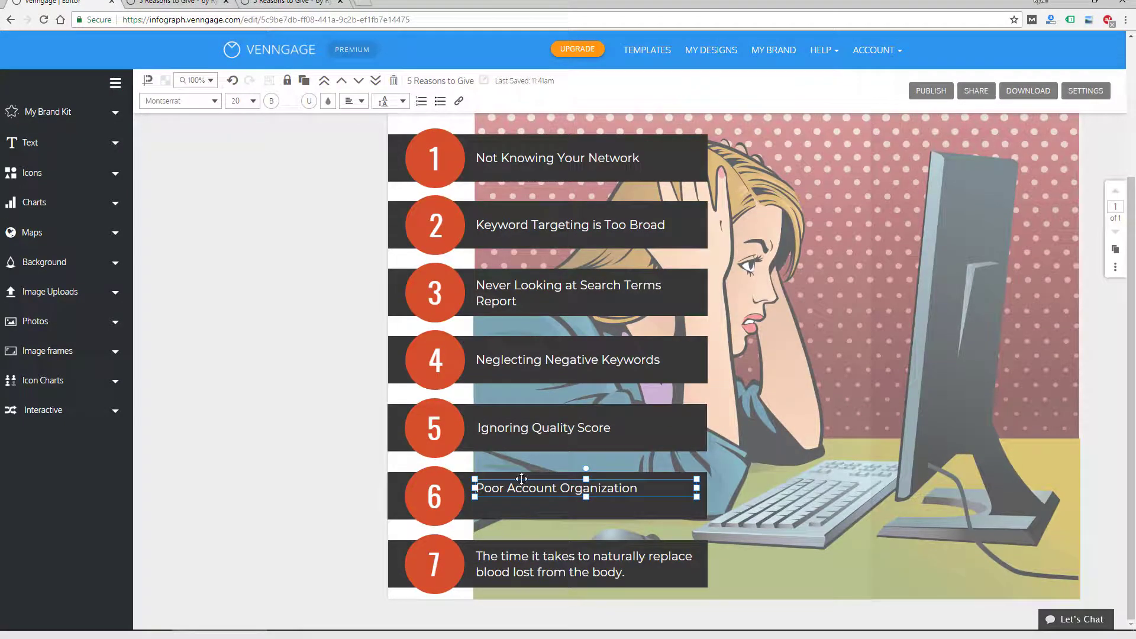
pyautogui.moveTo(521, 478); pyautogui.dragTo(522, 484)
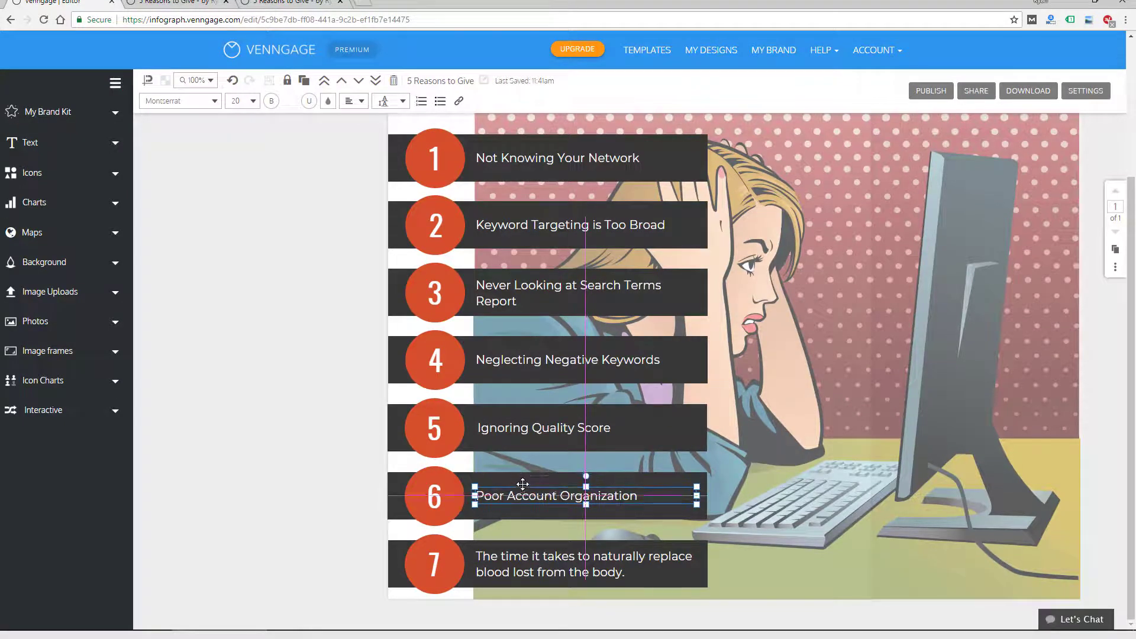
# Copy the infographic's private share link
pyautogui.click(336, 474)
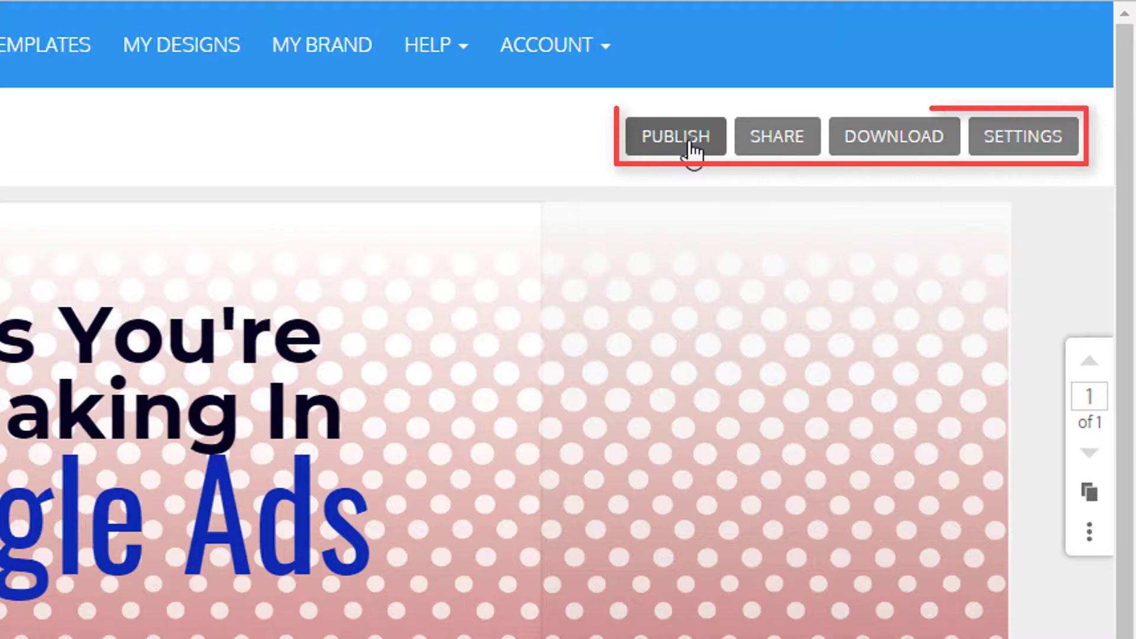
pyautogui.click(787, 151)
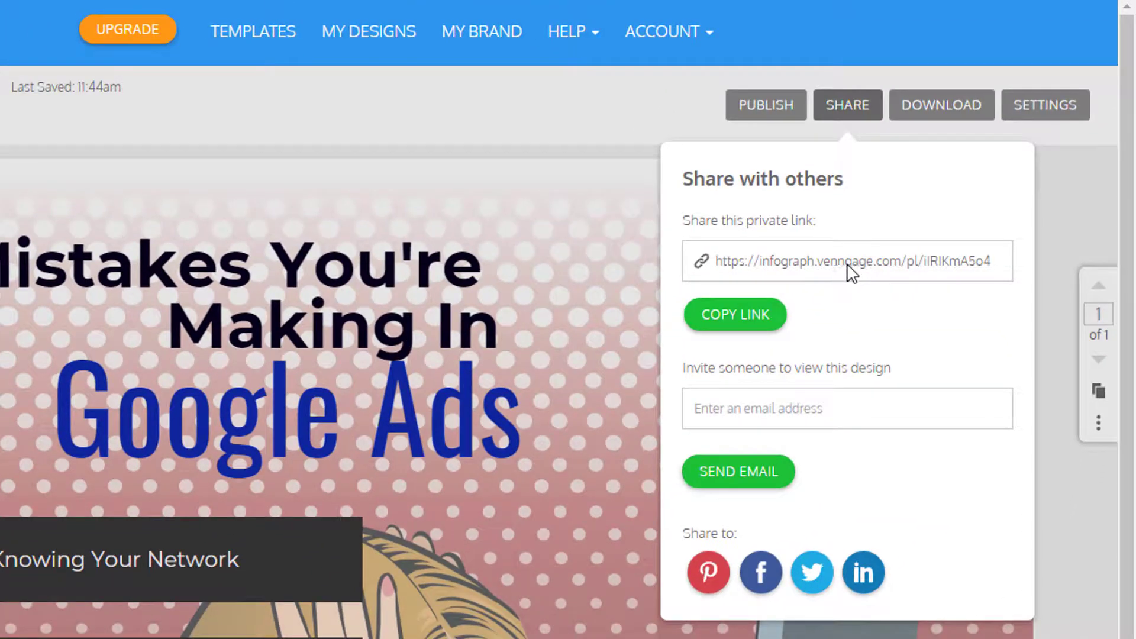
pyautogui.click(741, 316)
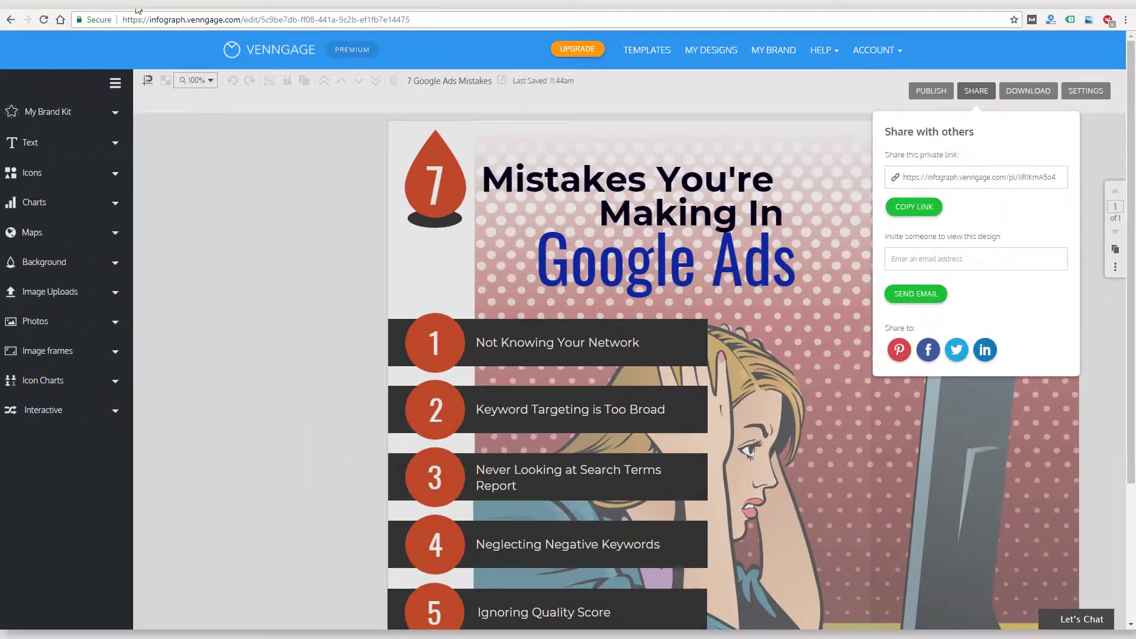
# Load the copied link in a new tab to check the shared view, then close the Share popup
pyautogui.hotkey('ctrl', 't')
pyautogui.rightClick(152, 19)
pyautogui.click(189, 95)
pyautogui.scroll(-5, 216, 344)
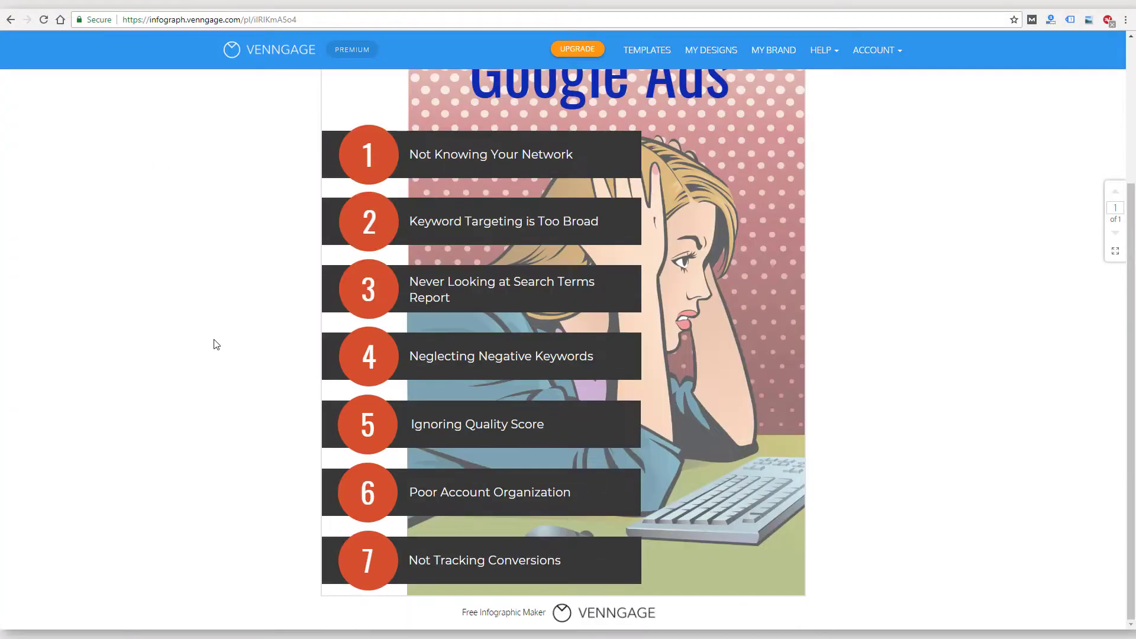
pyautogui.scroll(3, 214, 354)
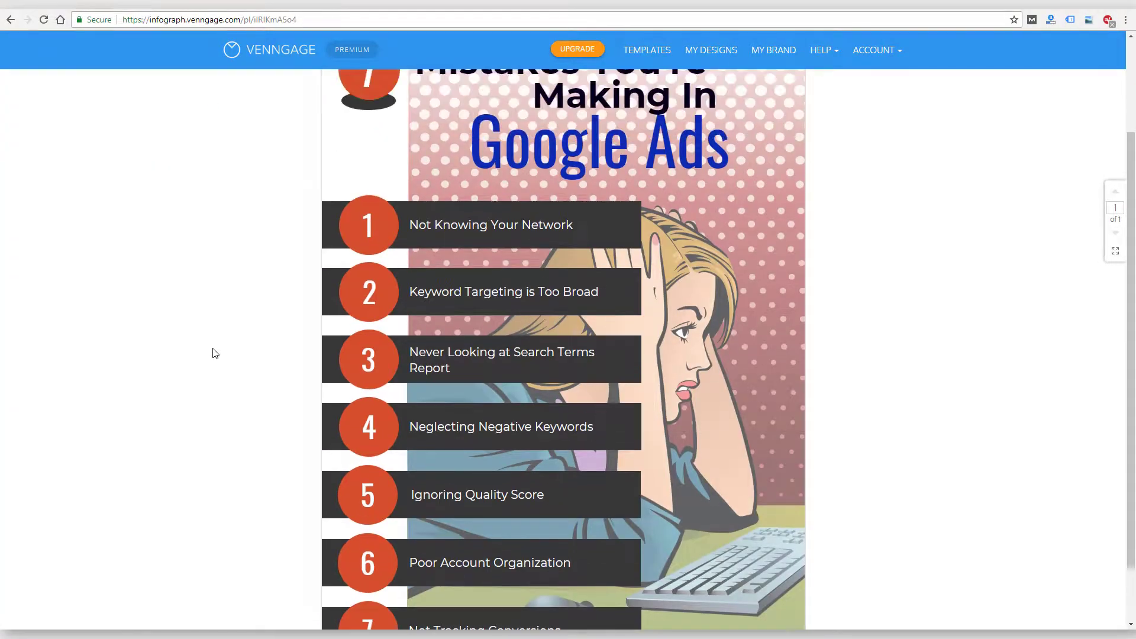
pyautogui.scroll(1, 234, 287)
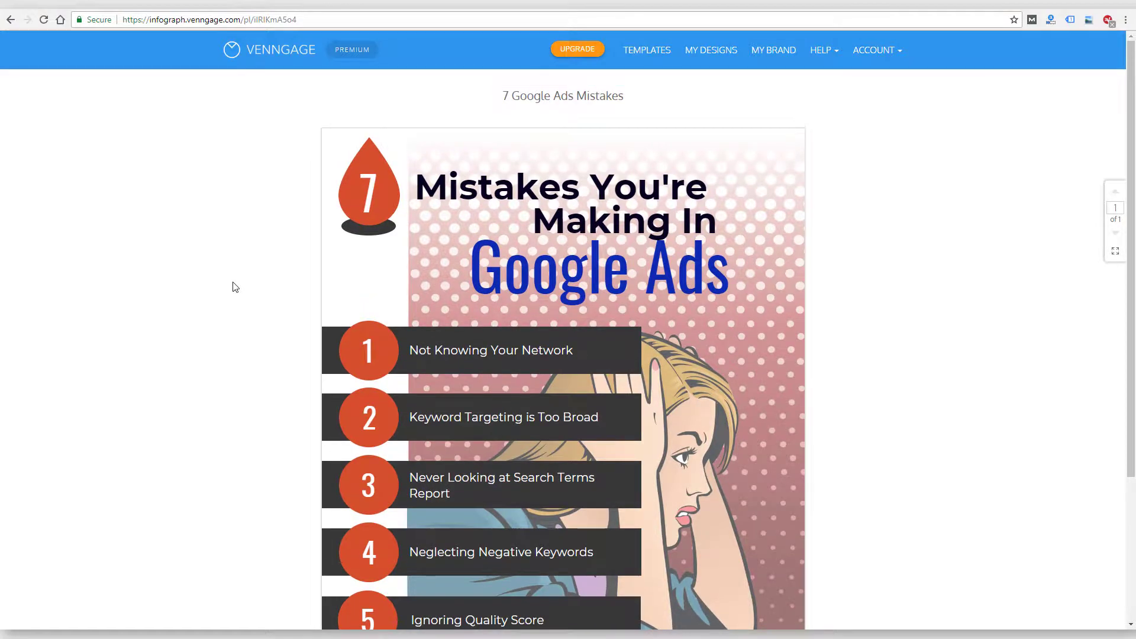
pyautogui.scroll(-3, 234, 285)
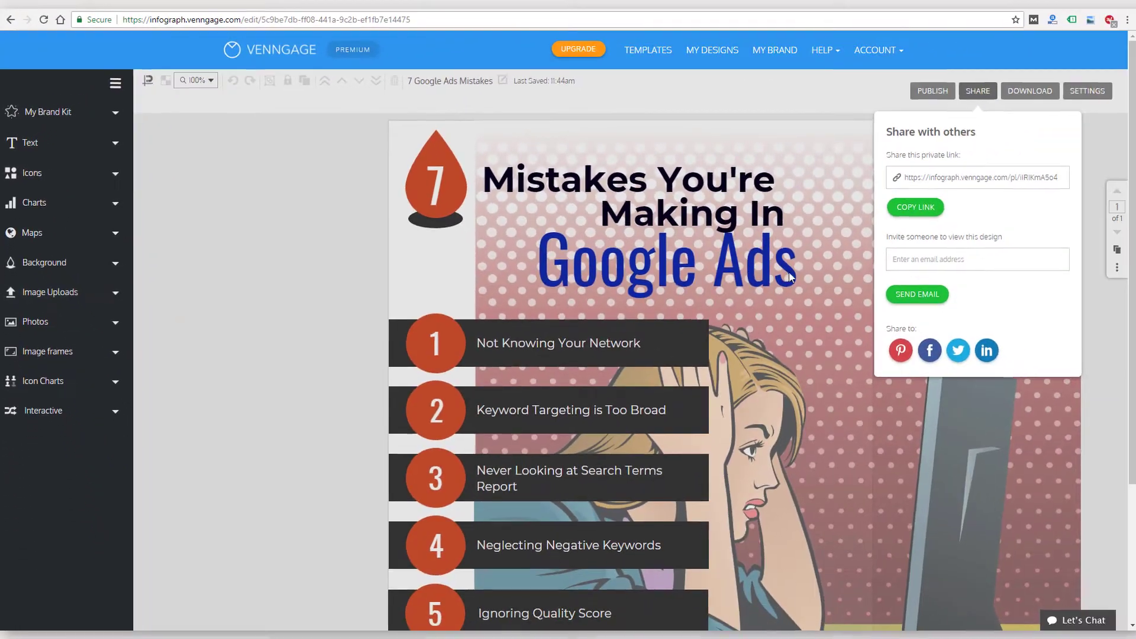
pyautogui.click(343, 235)
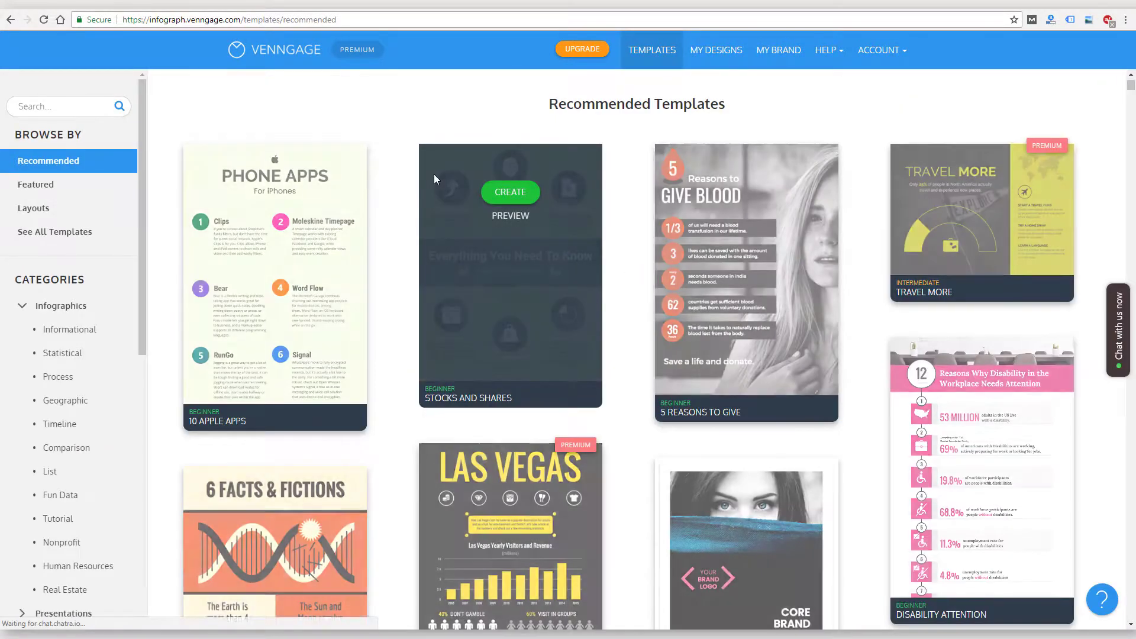
# Browse the Recommended templates and start an untitled design from the Blank Canvas card
pyautogui.scroll(-4, 837, 468)
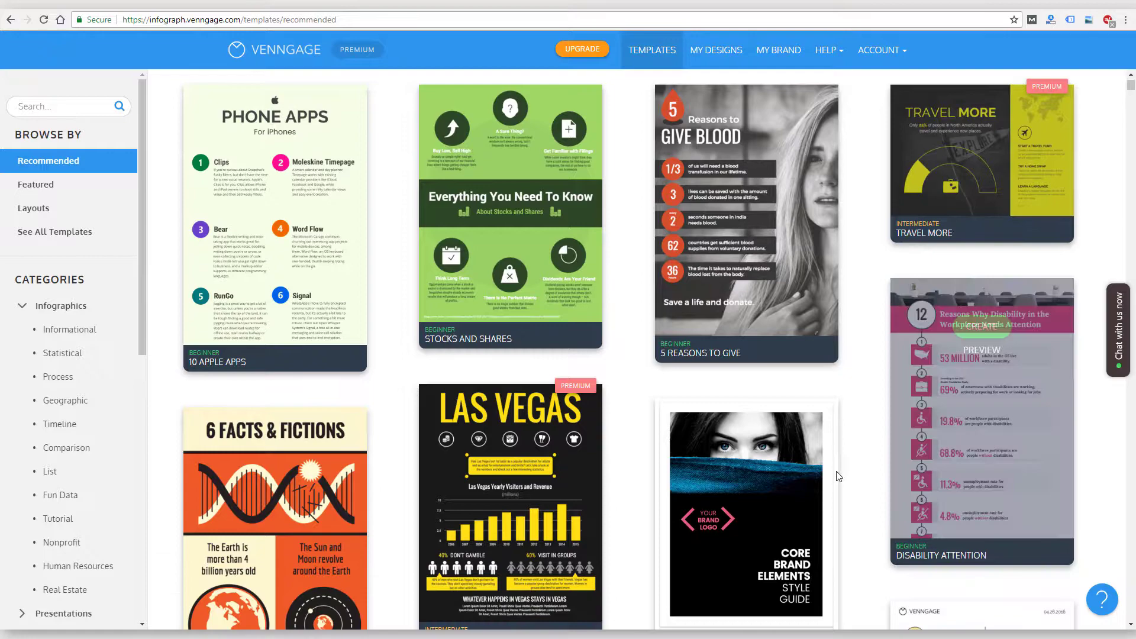
pyautogui.scroll(-5, 480, 350)
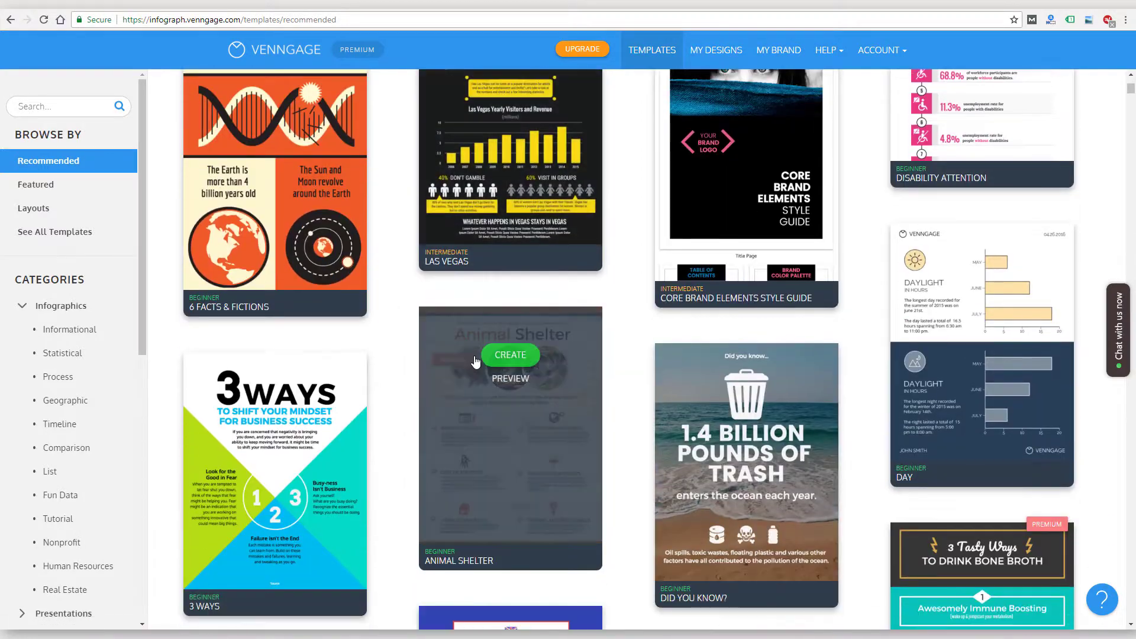
pyautogui.click(274, 307)
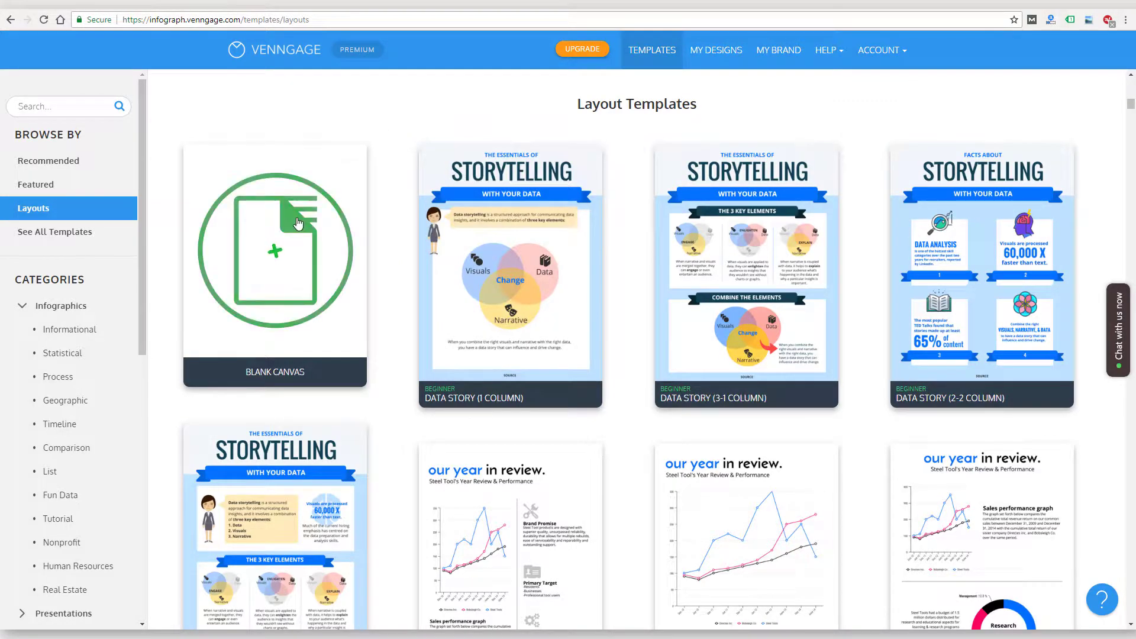
pyautogui.click(280, 254)
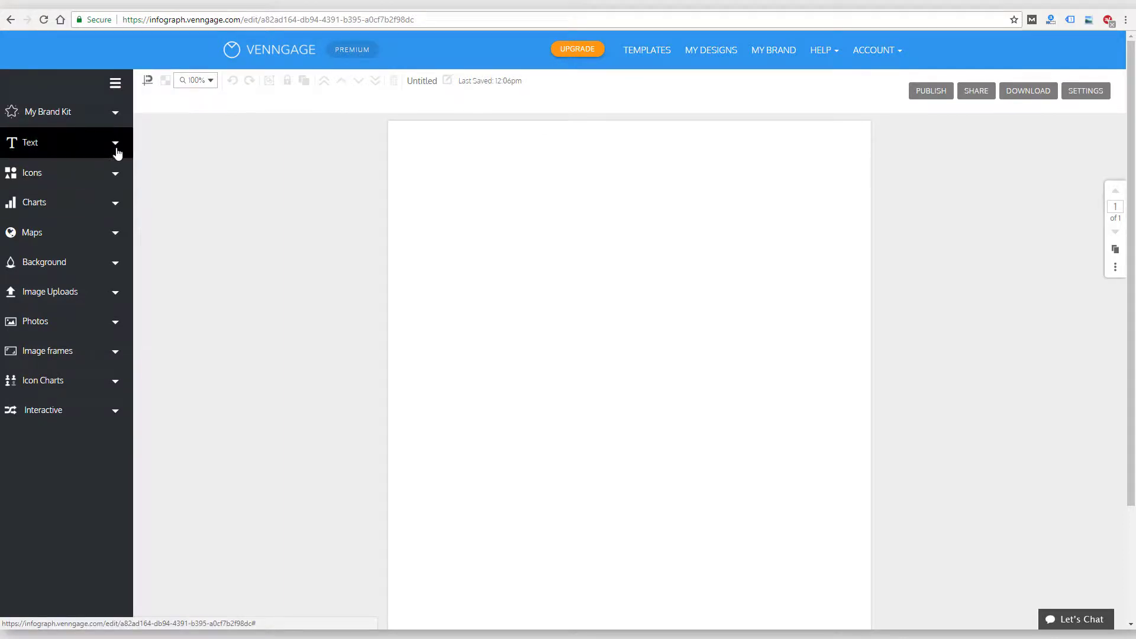
# Place the EASILY VISUALIZE DATA badge at the top-left and change VISUALIZE to 'Text'
pyautogui.click(117, 147)
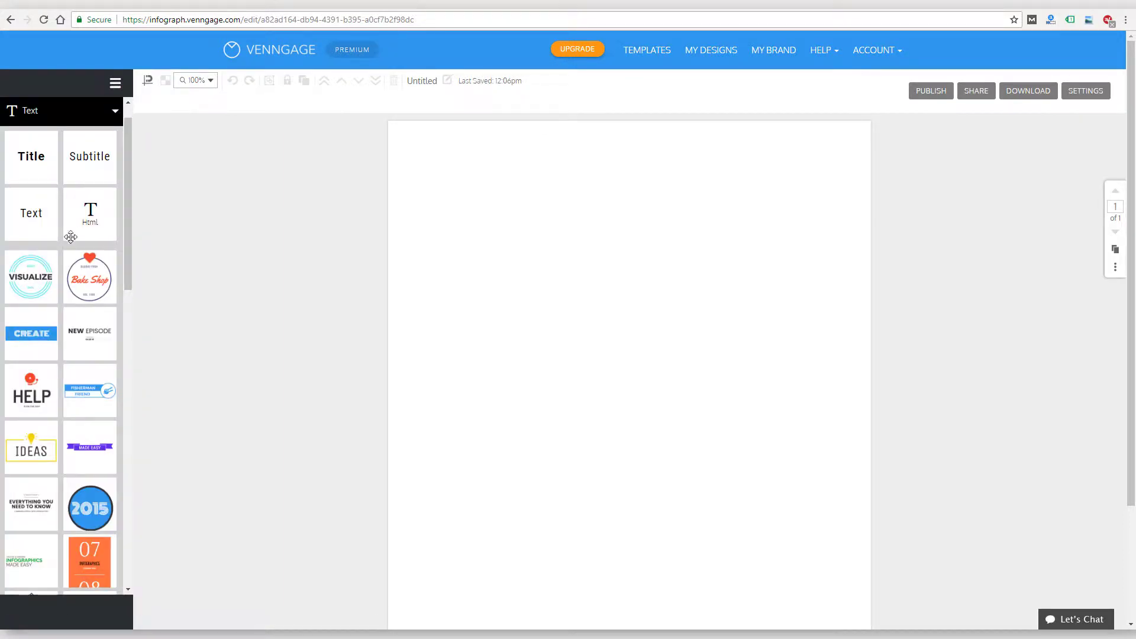
pyautogui.click(33, 278)
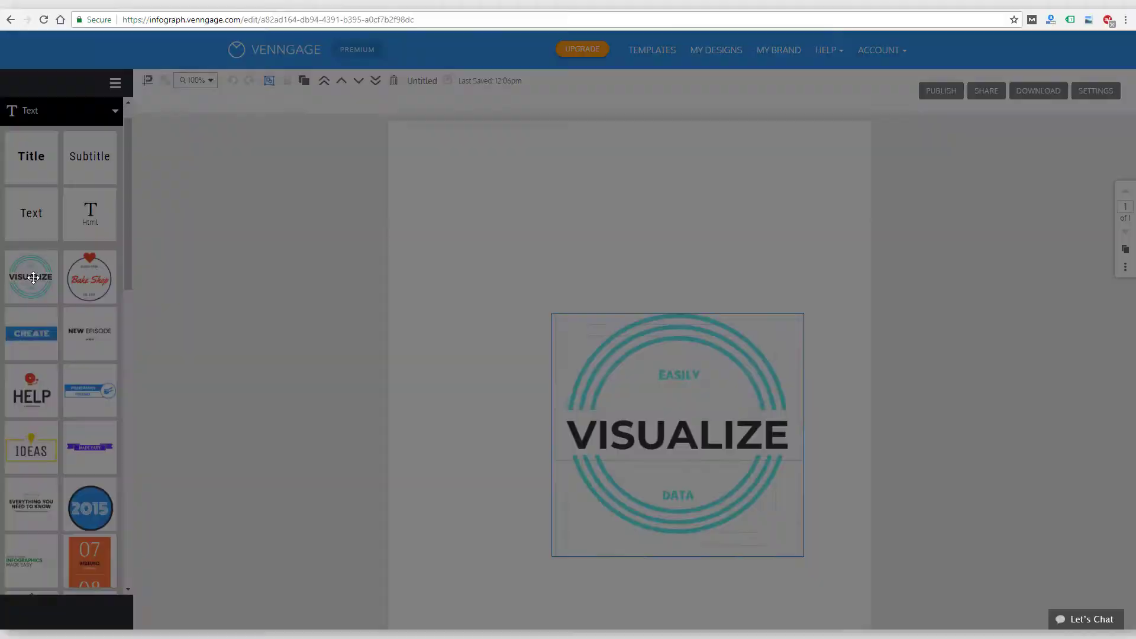
pyautogui.moveTo(641, 359); pyautogui.dragTo(506, 195)
pyautogui.scroll(-15, 40, 371)
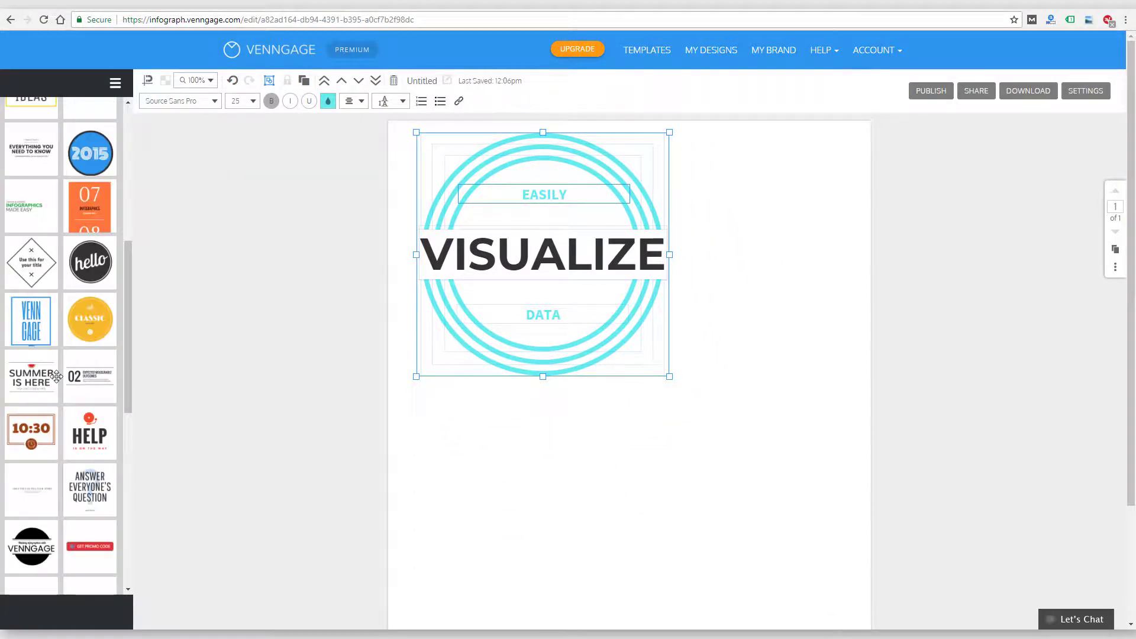
pyautogui.scroll(6, 69, 405)
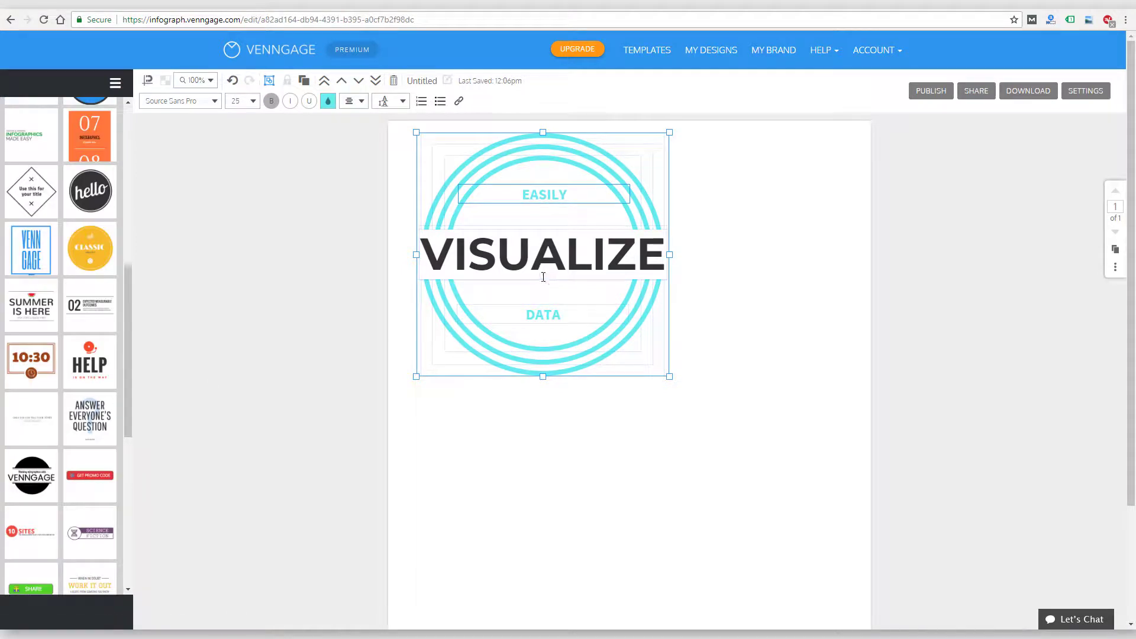
pyautogui.doubleClick(538, 253)
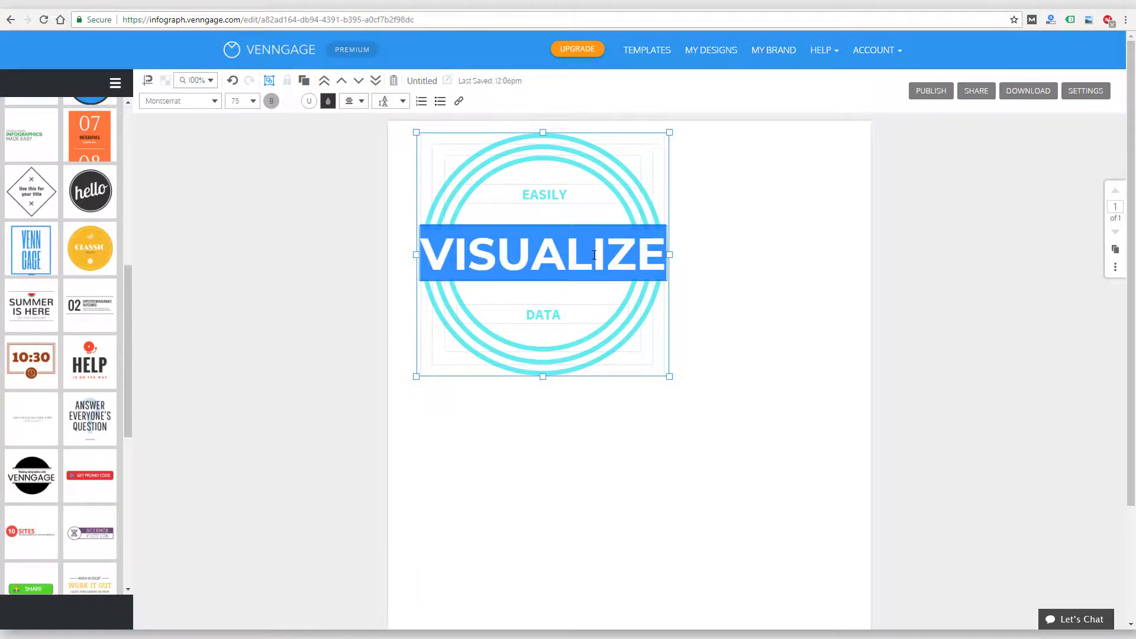
pyautogui.write('Text')
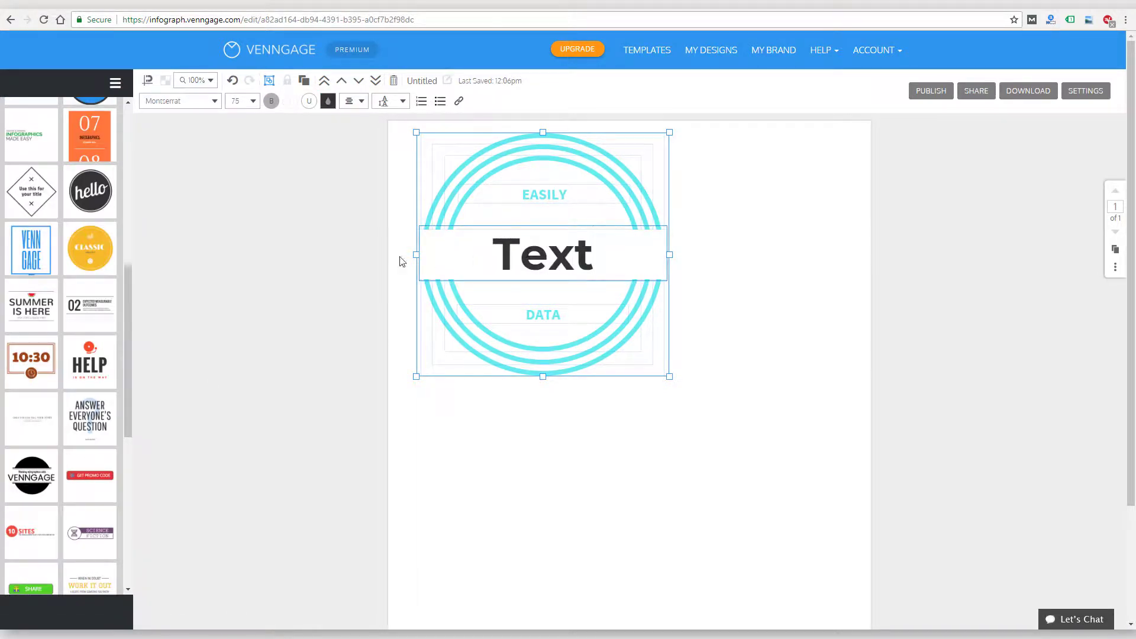
pyautogui.click(203, 211)
pyautogui.moveTo(130, 285); pyautogui.dragTo(154, 112)
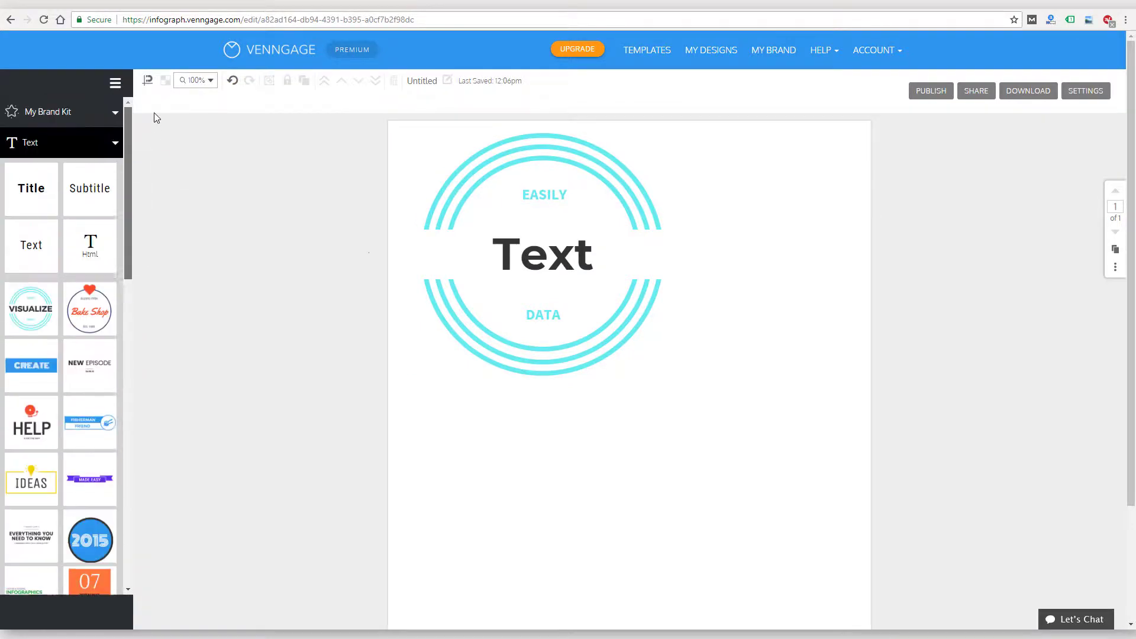
pyautogui.click(120, 118)
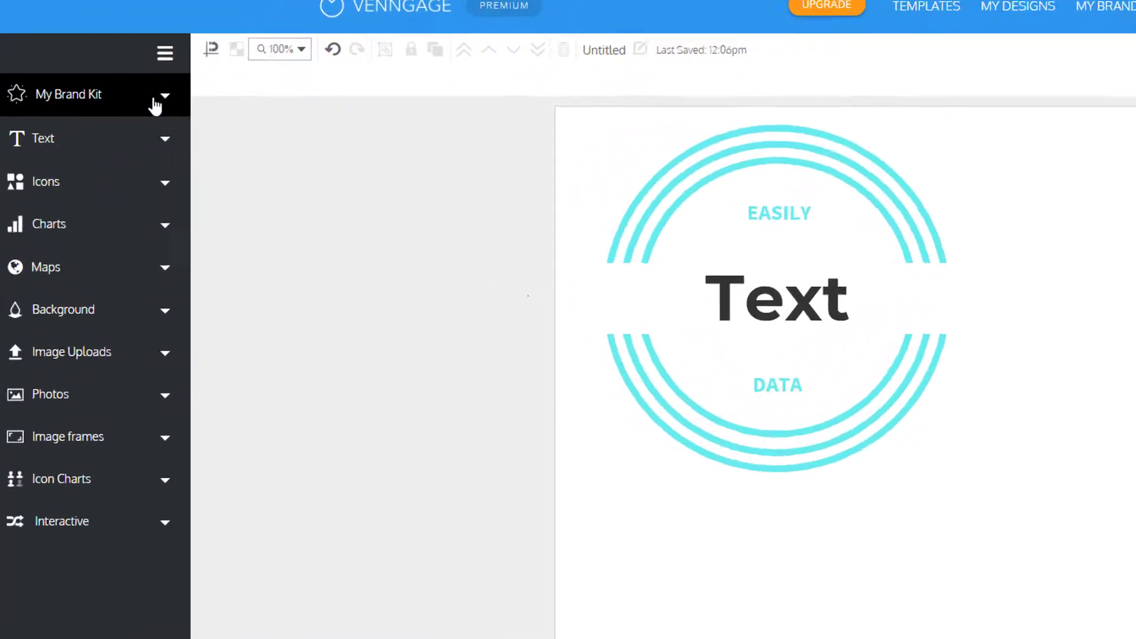
pyautogui.click(110, 118)
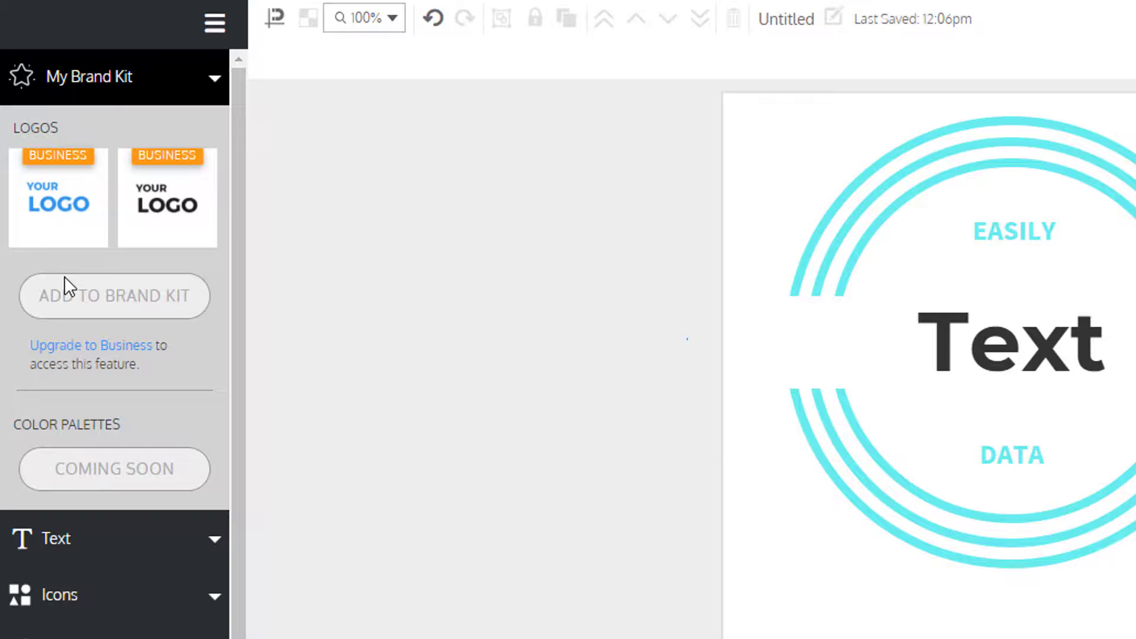
pyautogui.click(216, 81)
pyautogui.click(217, 190)
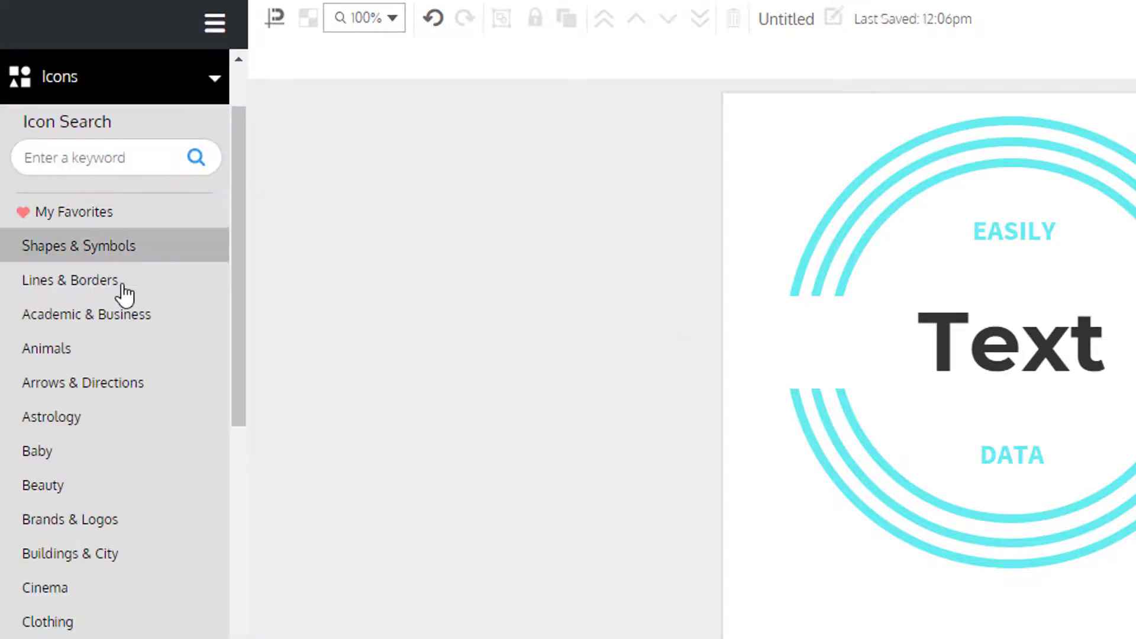
pyautogui.click(68, 452)
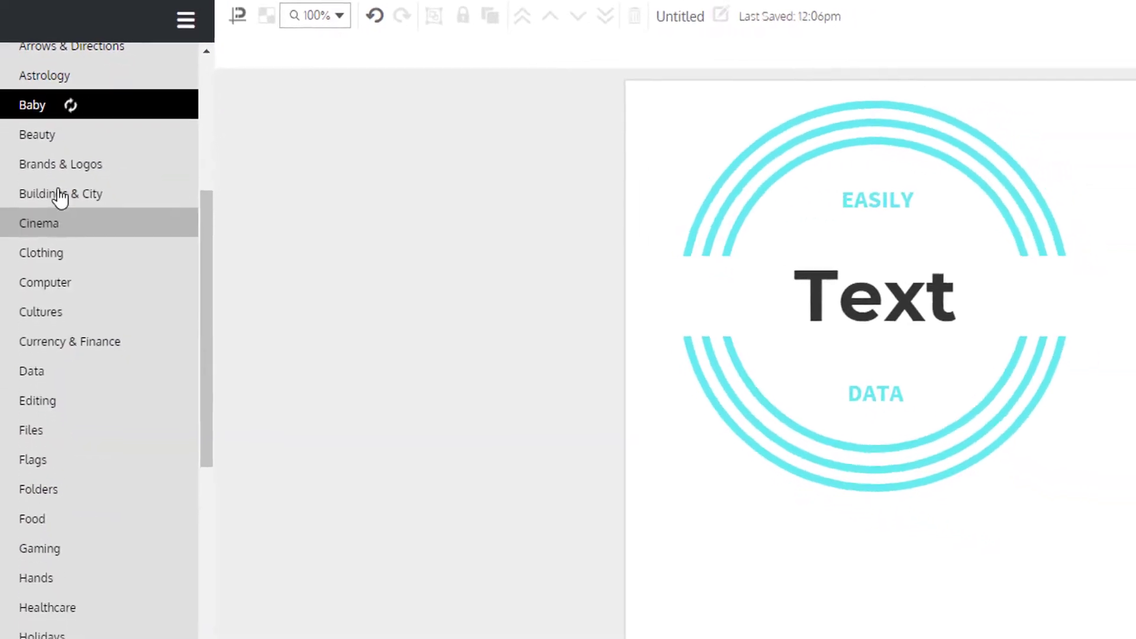
pyautogui.click(145, 436)
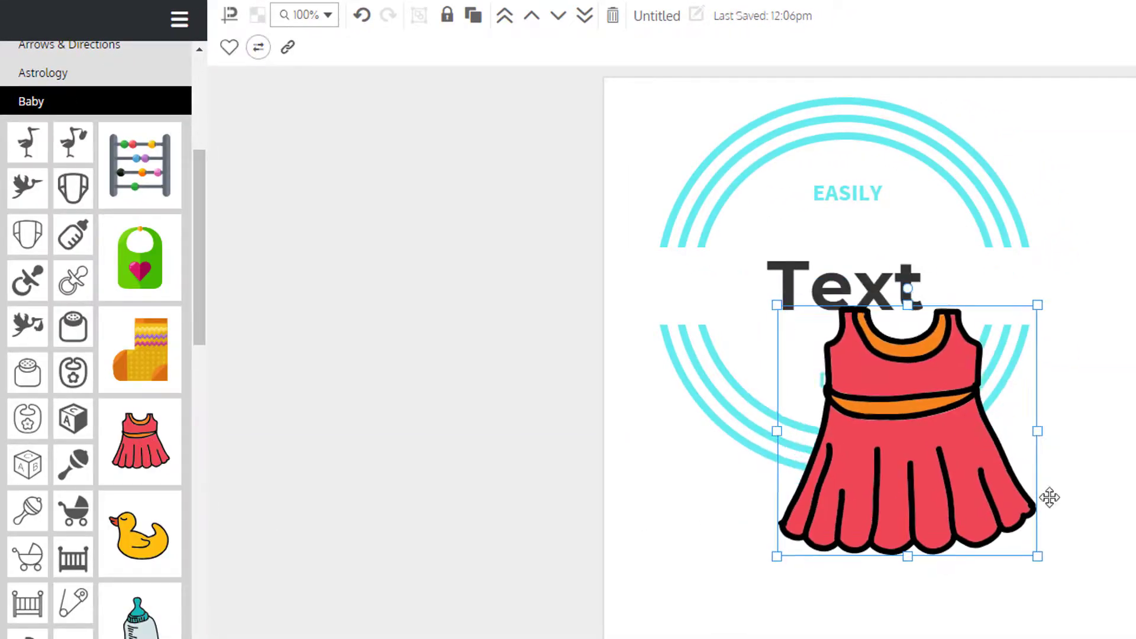
pyautogui.press('Delete')
pyautogui.scroll(-4, 144, 477)
pyautogui.scroll(6, 141, 477)
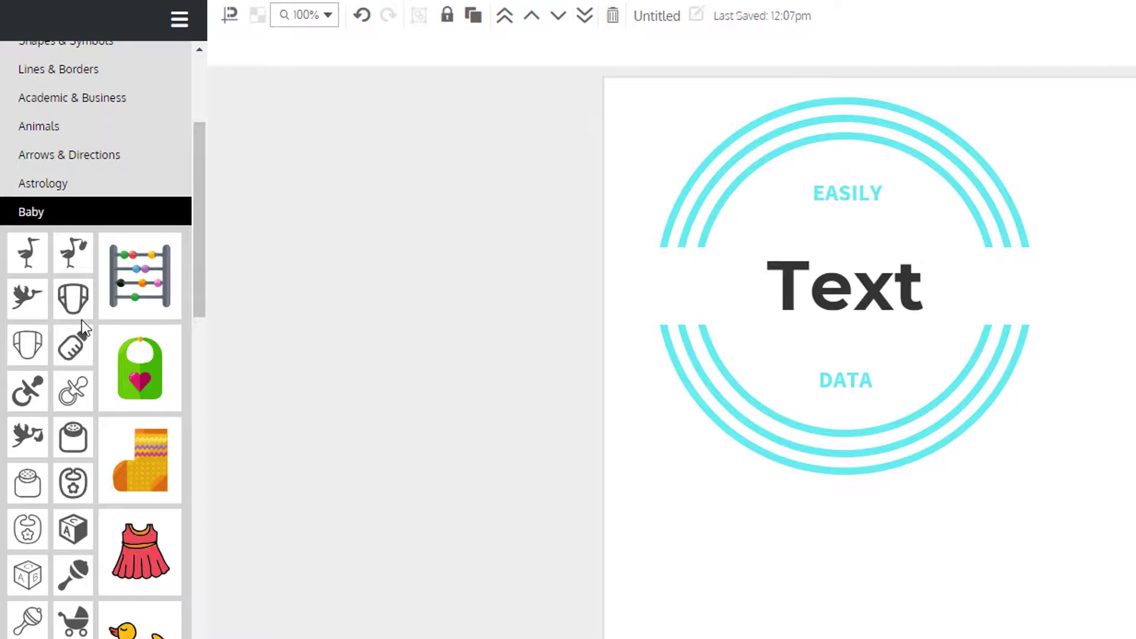
pyautogui.scroll(2, 74, 284)
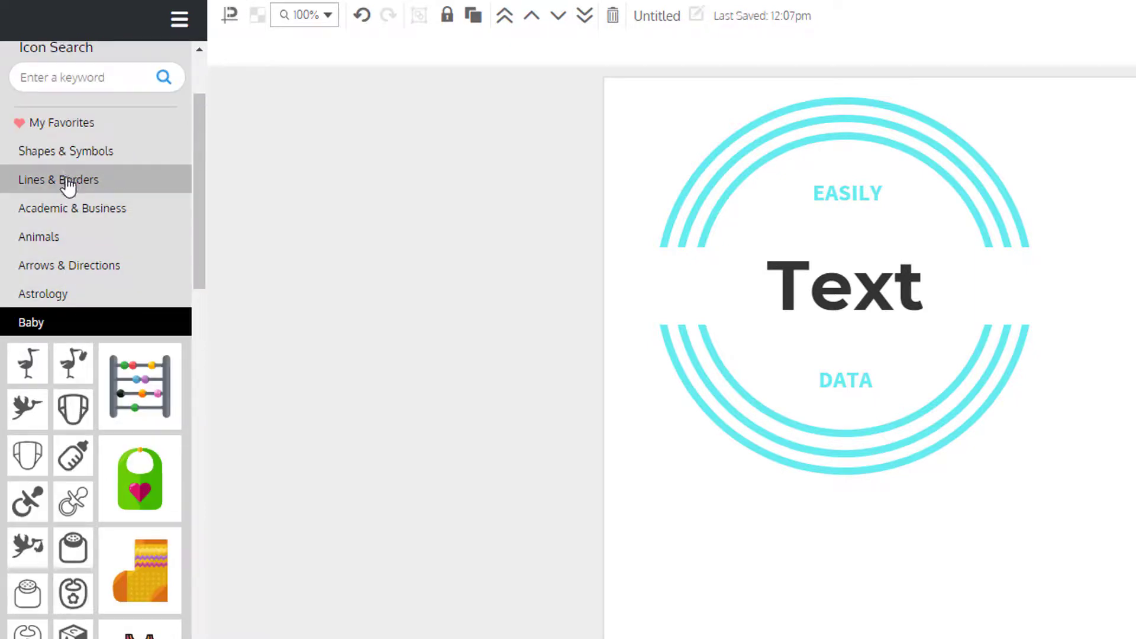
pyautogui.click(54, 216)
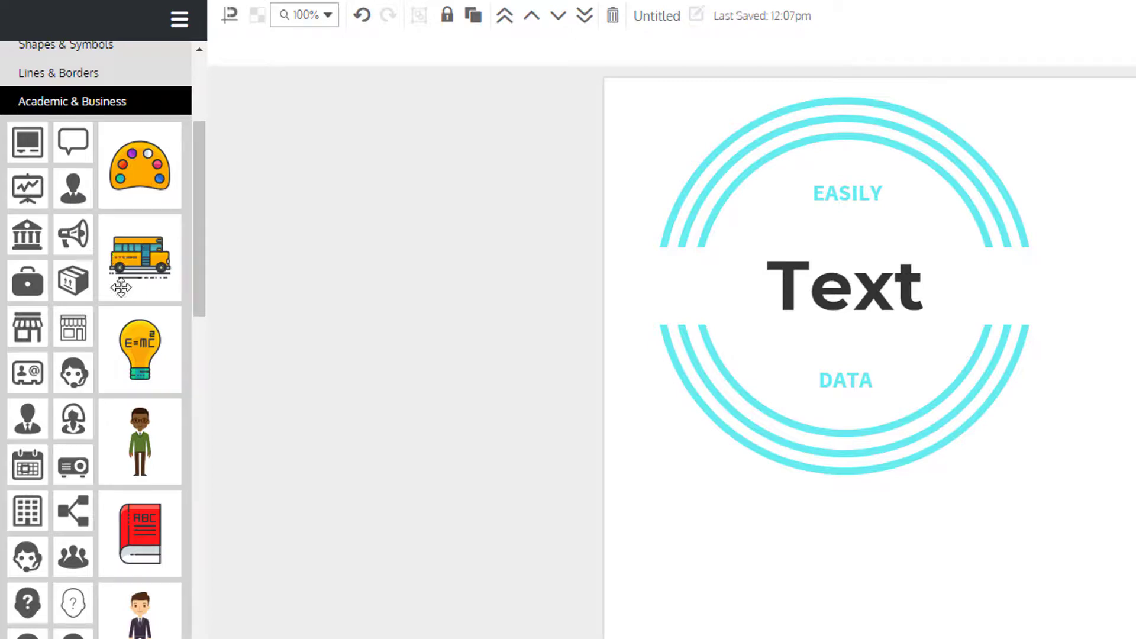
pyautogui.scroll(4, 106, 154)
pyautogui.click(84, 291)
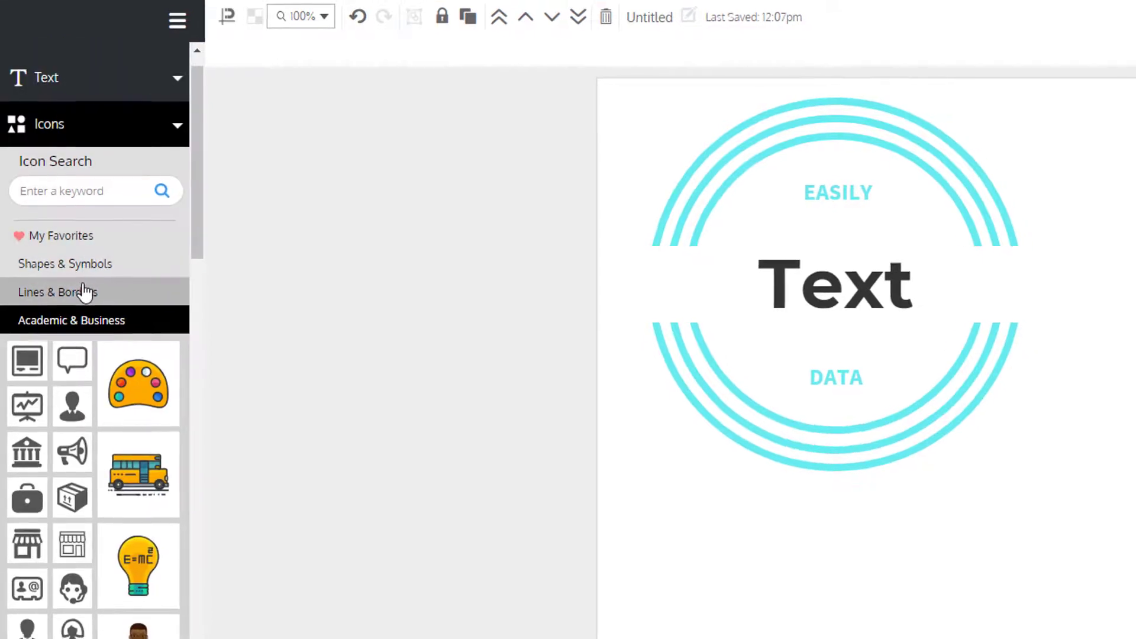
pyautogui.scroll(-5, 57, 382)
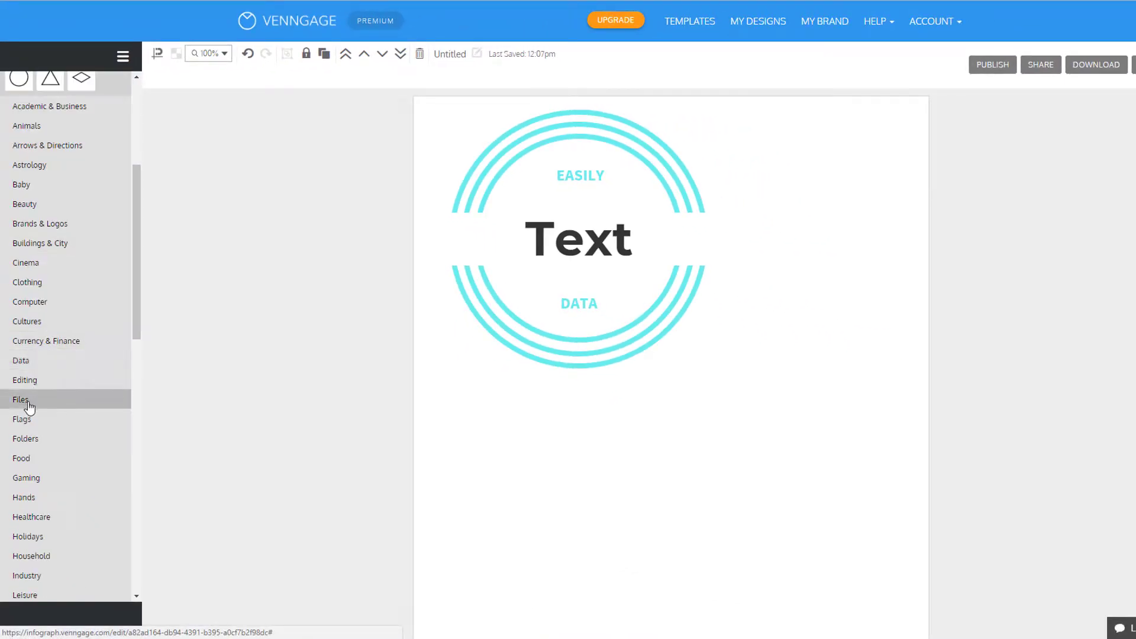
pyautogui.click(47, 432)
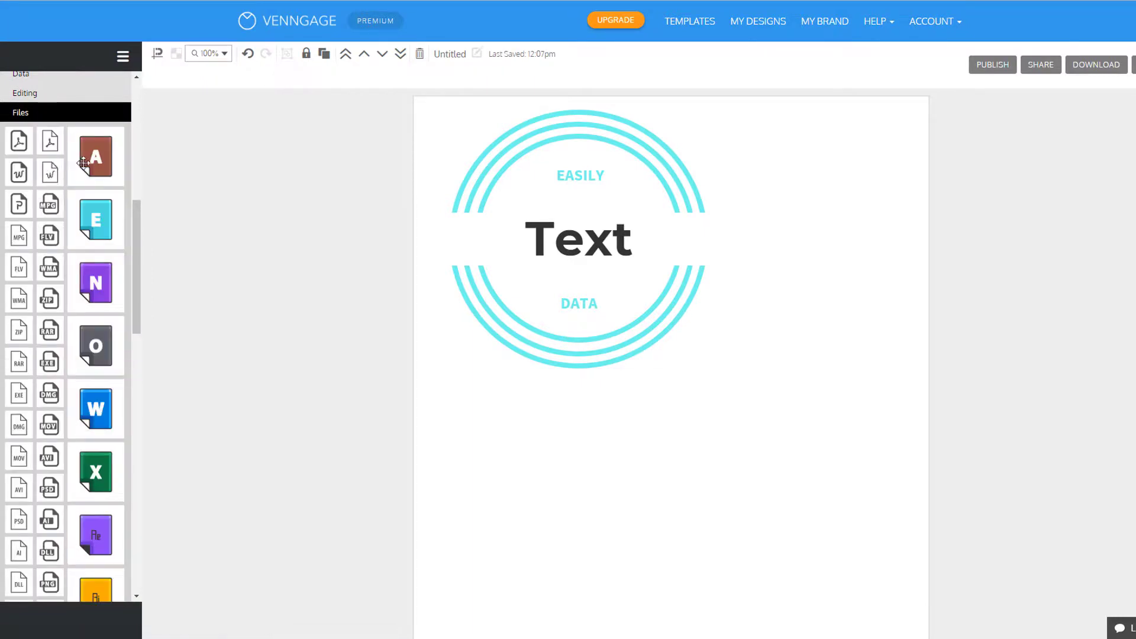
pyautogui.click(85, 162)
pyautogui.moveTo(634, 299); pyautogui.dragTo(792, 470)
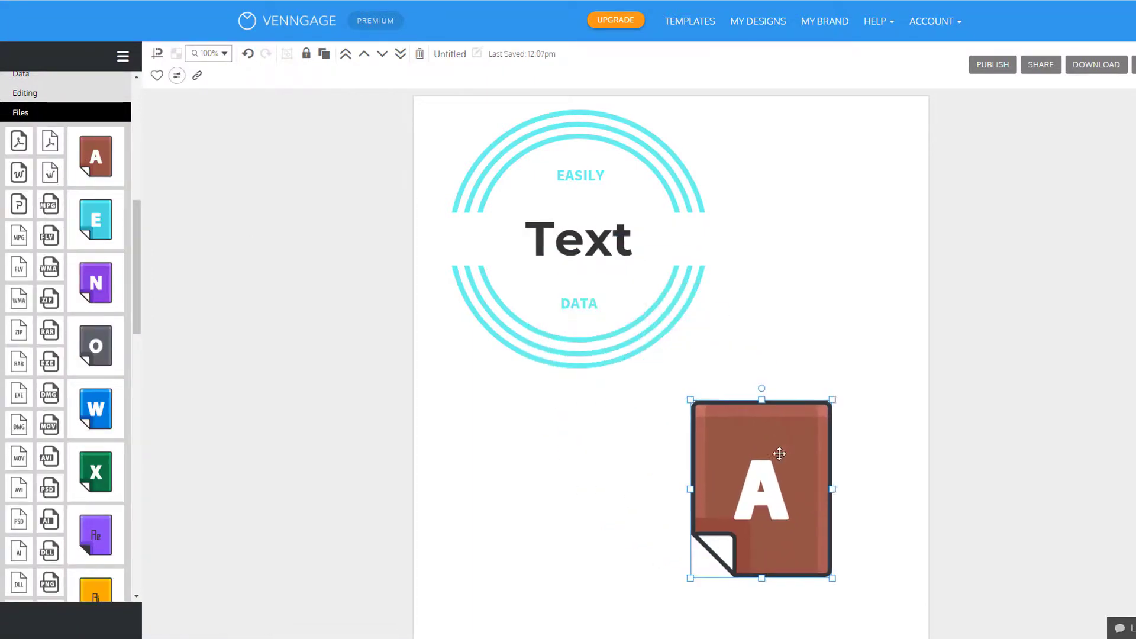
pyautogui.moveTo(686, 399)
pyautogui.mouseDown()
pyautogui.moveTo(735, 401)
pyautogui.moveTo(700, 393)
pyautogui.mouseUp()
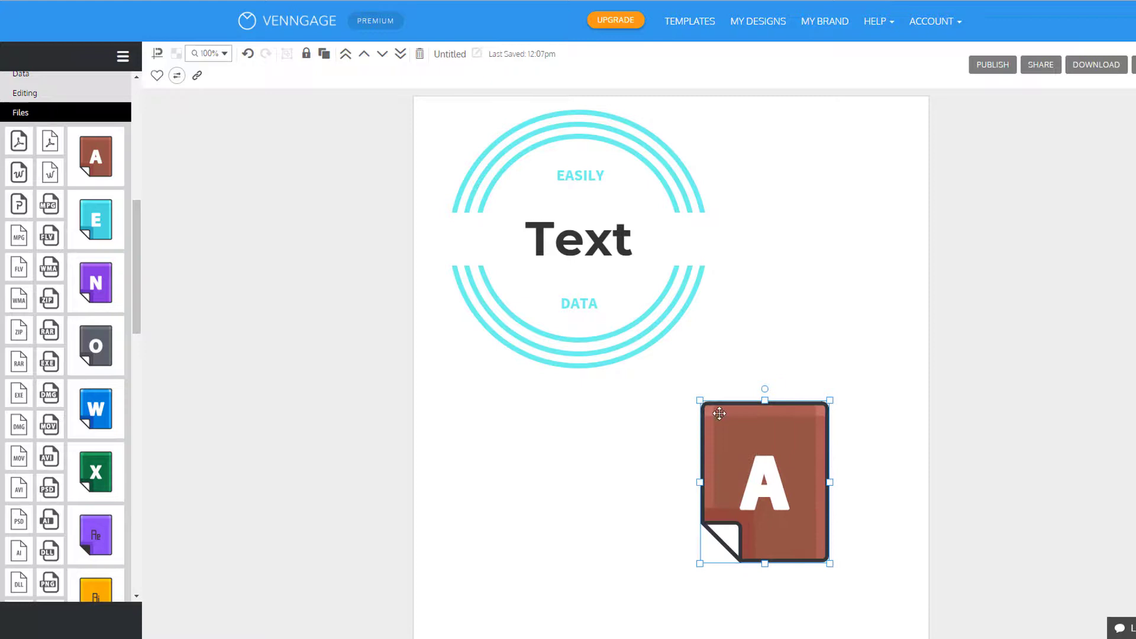
pyautogui.moveTo(754, 443); pyautogui.dragTo(564, 410)
pyautogui.press('Delete')
pyautogui.scroll(4, 90, 275)
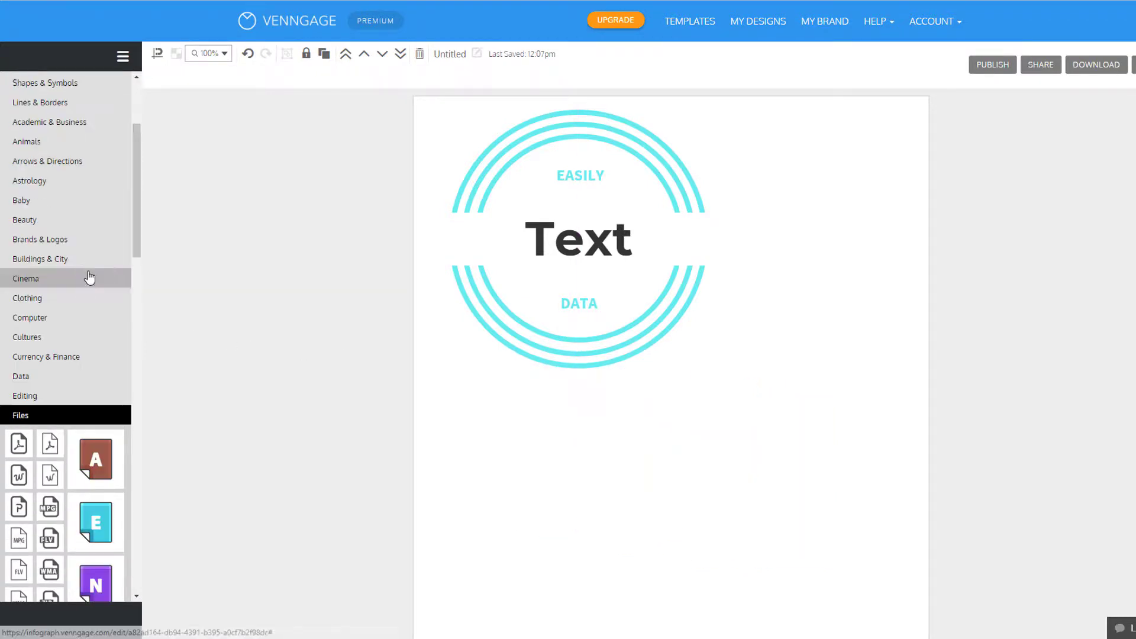
pyautogui.scroll(-9, 43, 338)
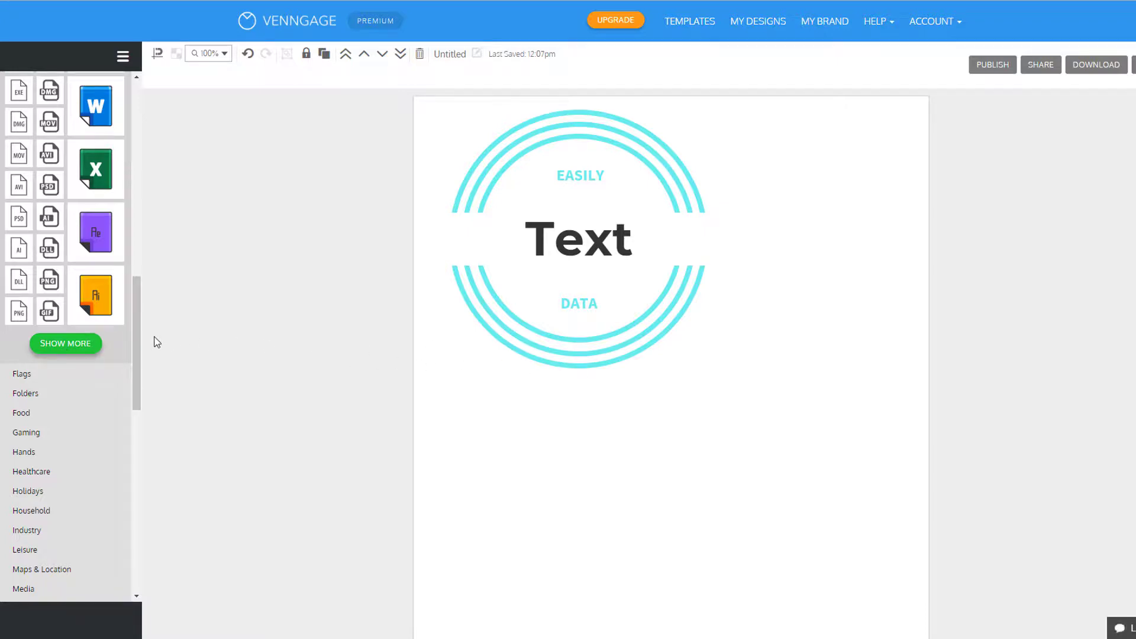
pyautogui.moveTo(144, 321); pyautogui.dragTo(172, 223)
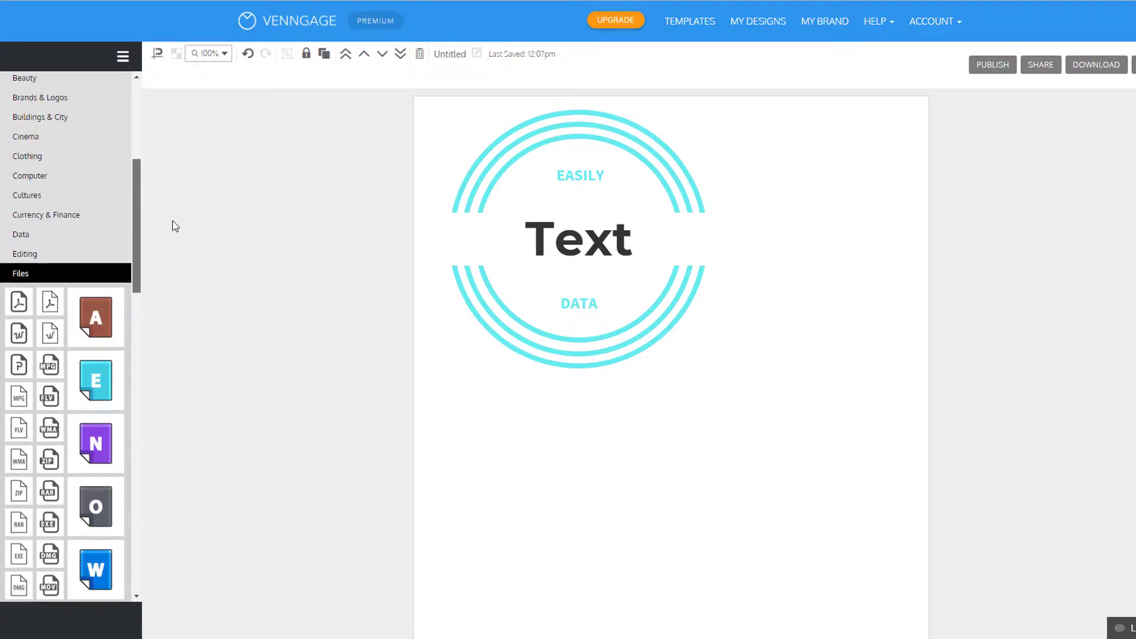
pyautogui.scroll(-10, 83, 486)
# Add a column chart (May 18, June 12, July 6) below the badge with a magenta May bar
pyautogui.click(75, 346)
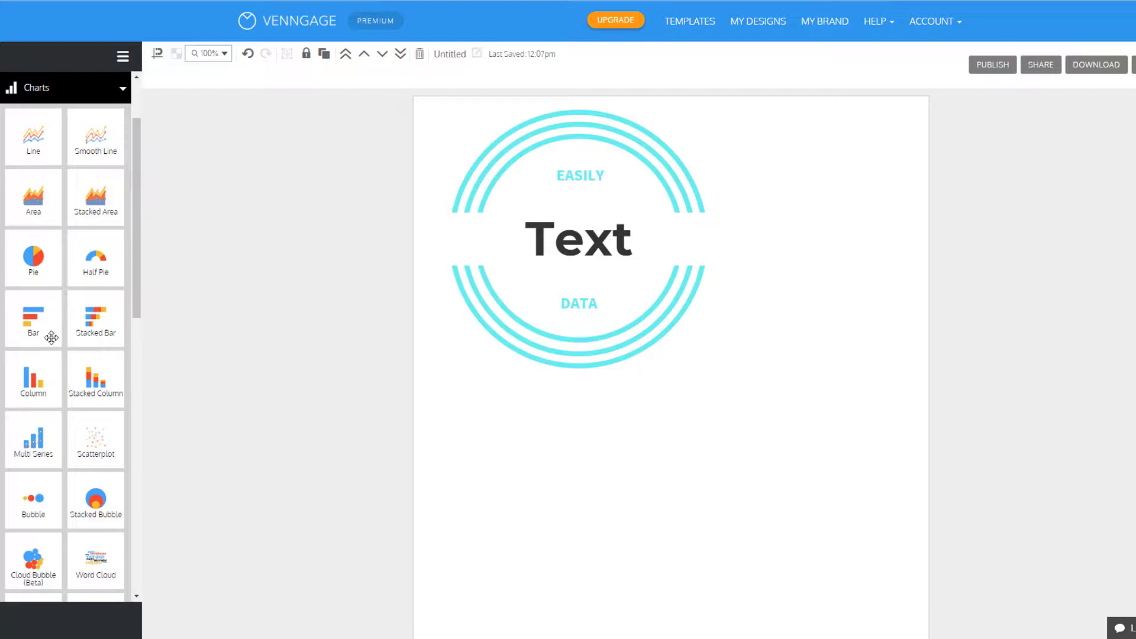
pyautogui.moveTo(608, 409); pyautogui.dragTo(630, 513)
pyautogui.doubleClick(634, 476)
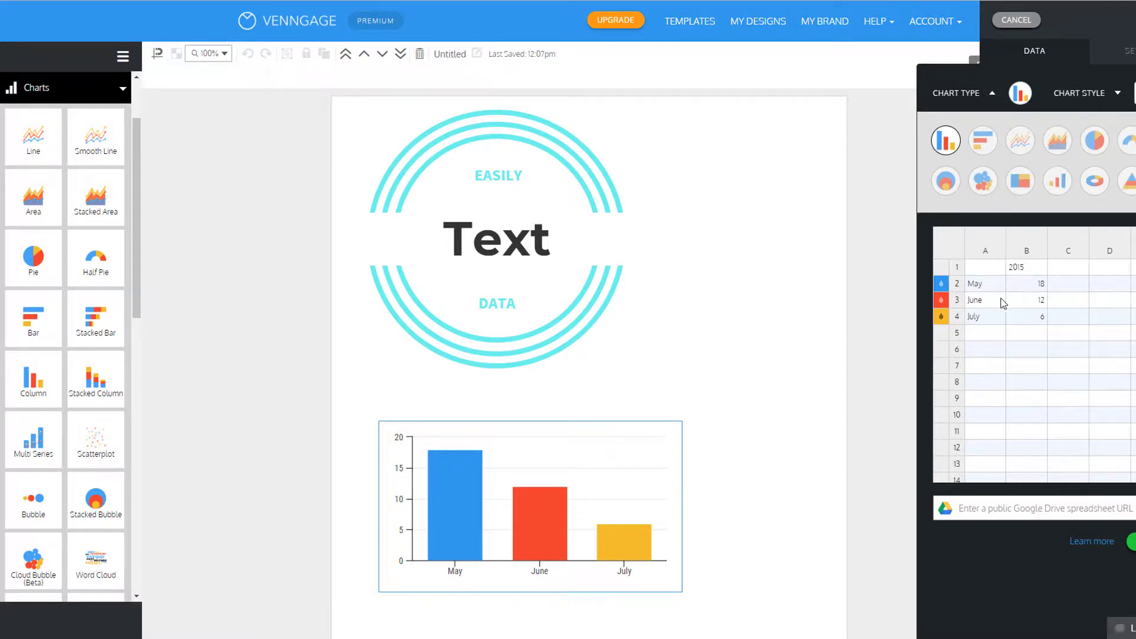
pyautogui.click(942, 286)
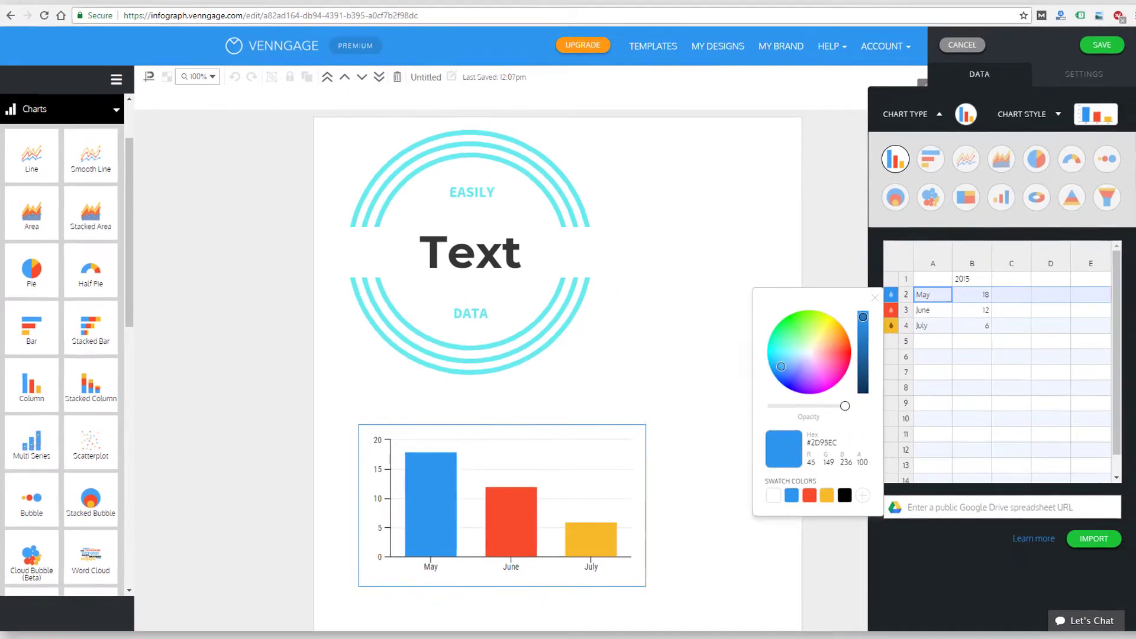
pyautogui.click(882, 374)
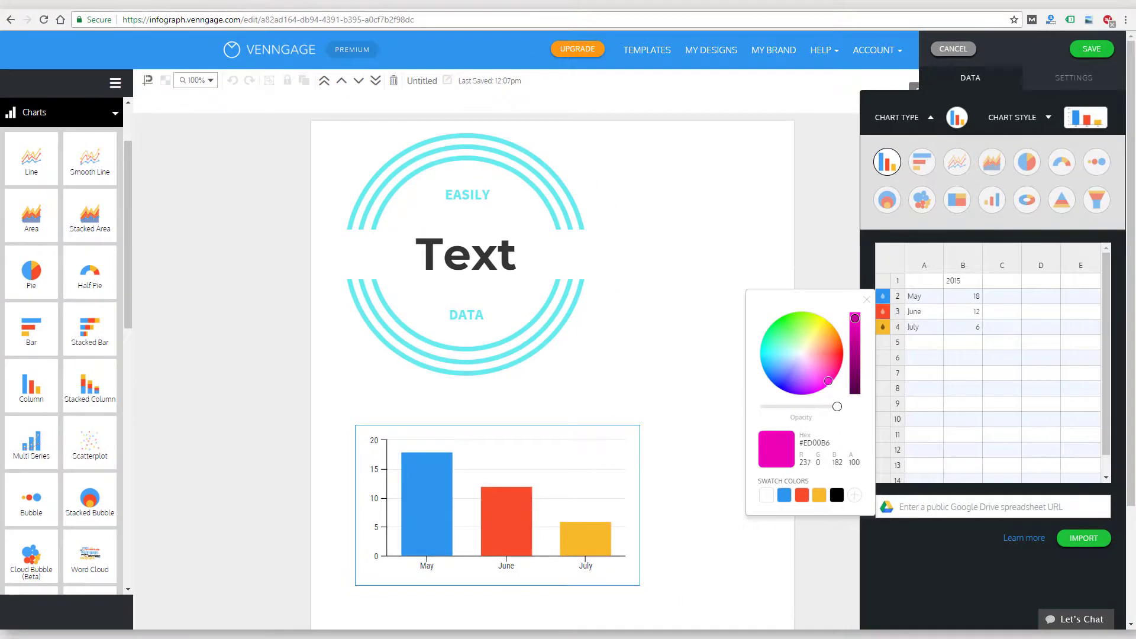
pyautogui.click(1005, 558)
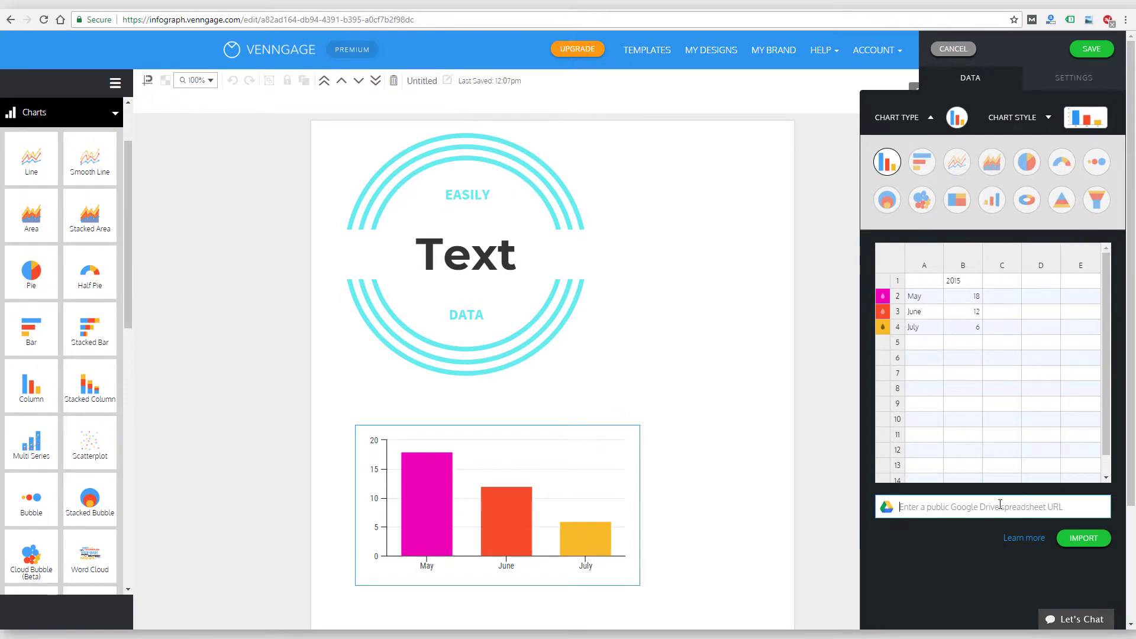
pyautogui.scroll(-10, 61, 353)
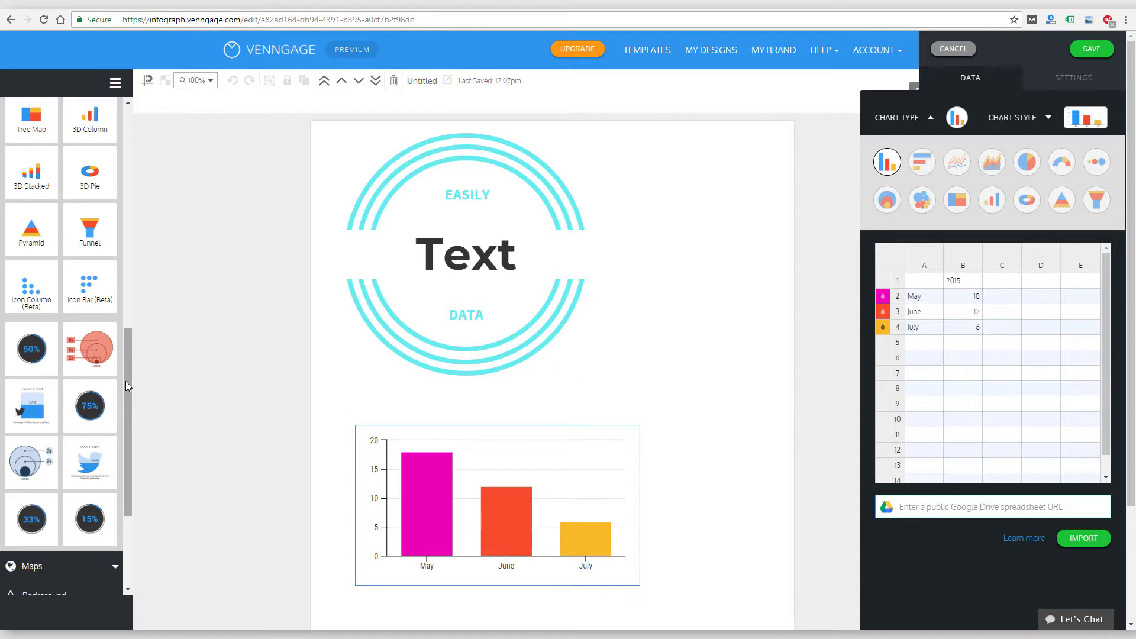
pyautogui.moveTo(125, 381); pyautogui.dragTo(141, 174)
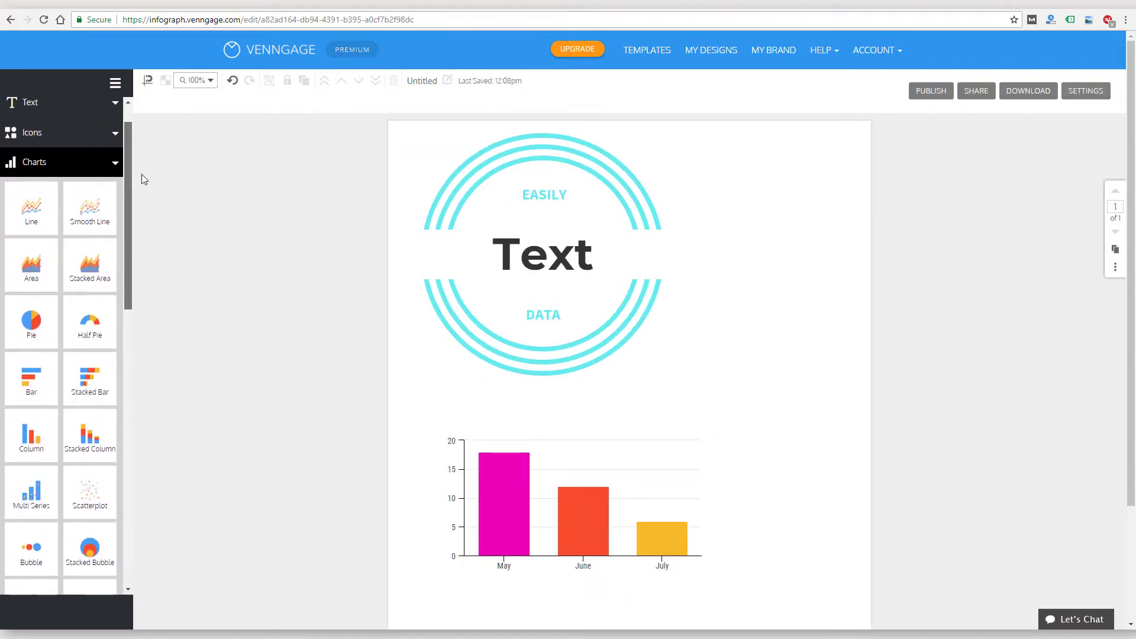
# Move the bar chart up over the badge and place a United States map below it
pyautogui.click(115, 162)
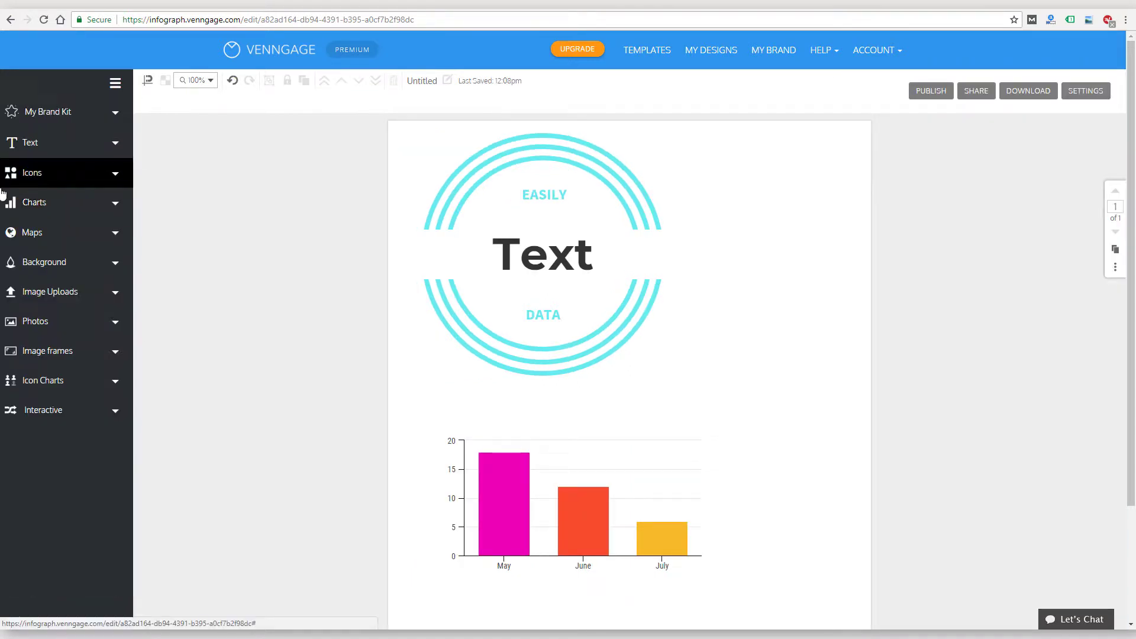
pyautogui.click(64, 233)
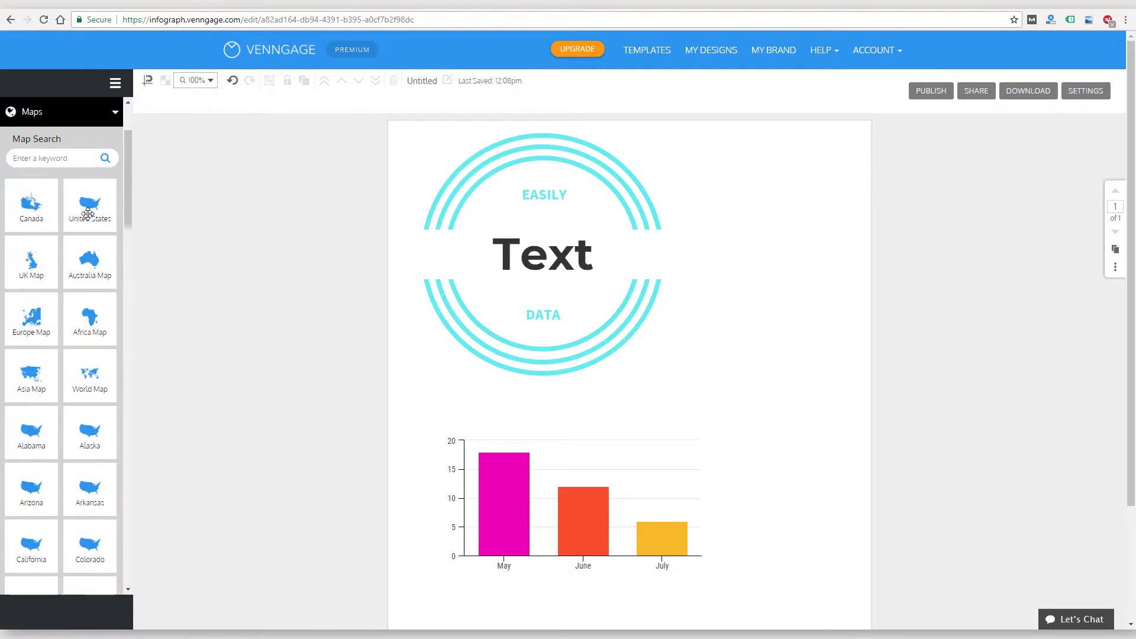
pyautogui.click(550, 507)
pyautogui.moveTo(500, 431); pyautogui.dragTo(464, 266)
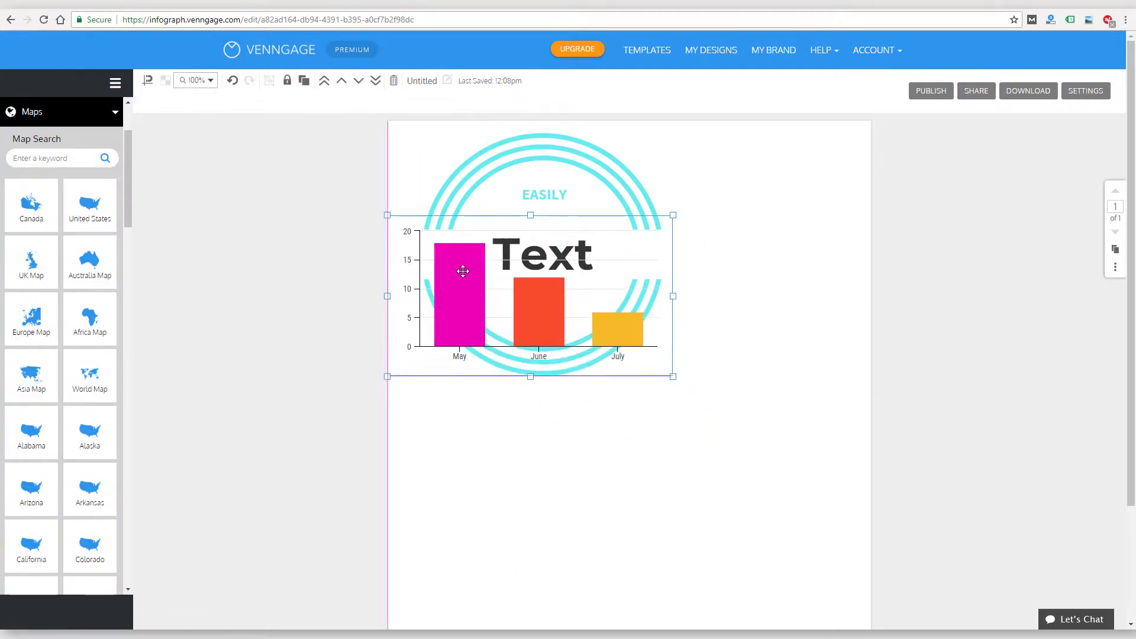
pyautogui.click(90, 212)
pyautogui.moveTo(531, 316); pyautogui.dragTo(535, 485)
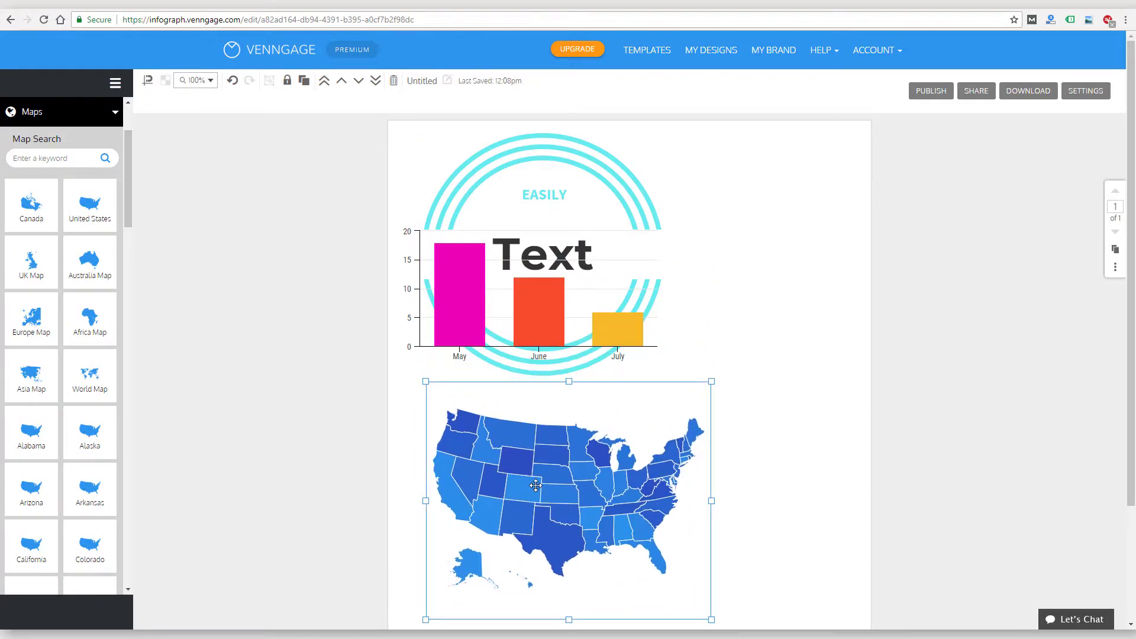
# Inspect the map's data, including Indiana's value of 15, and its Settings, then close the editor
pyautogui.doubleClick(535, 485)
pyautogui.scroll(-2, 1032, 197)
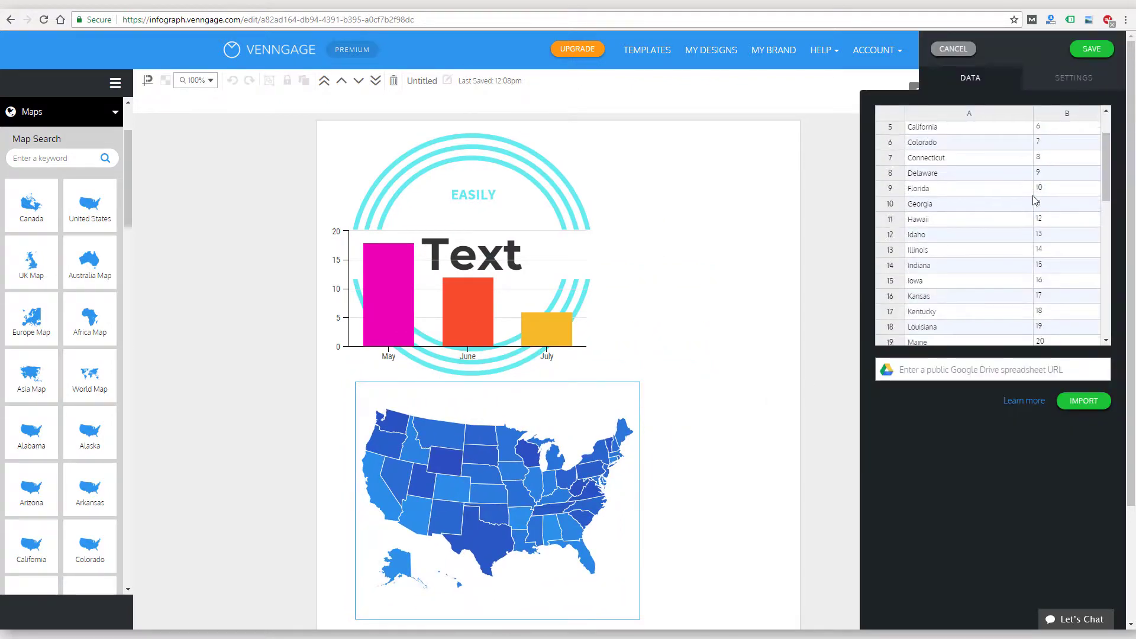
pyautogui.scroll(2, 1037, 198)
pyautogui.scroll(-2, 1038, 195)
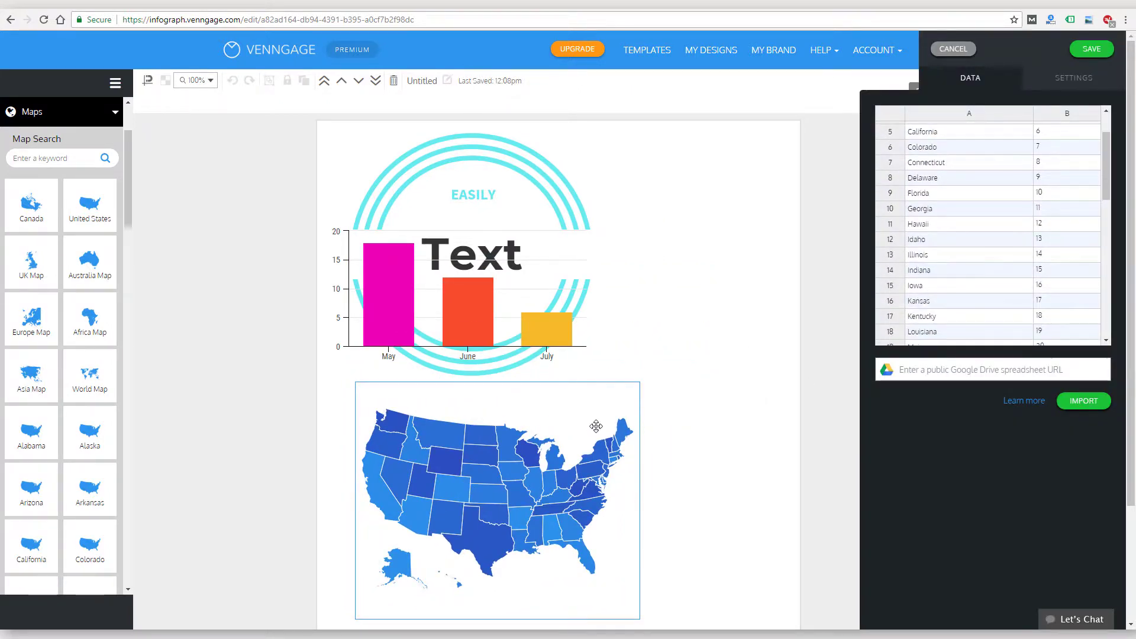
pyautogui.click(1079, 270)
pyautogui.doubleClick(1072, 268)
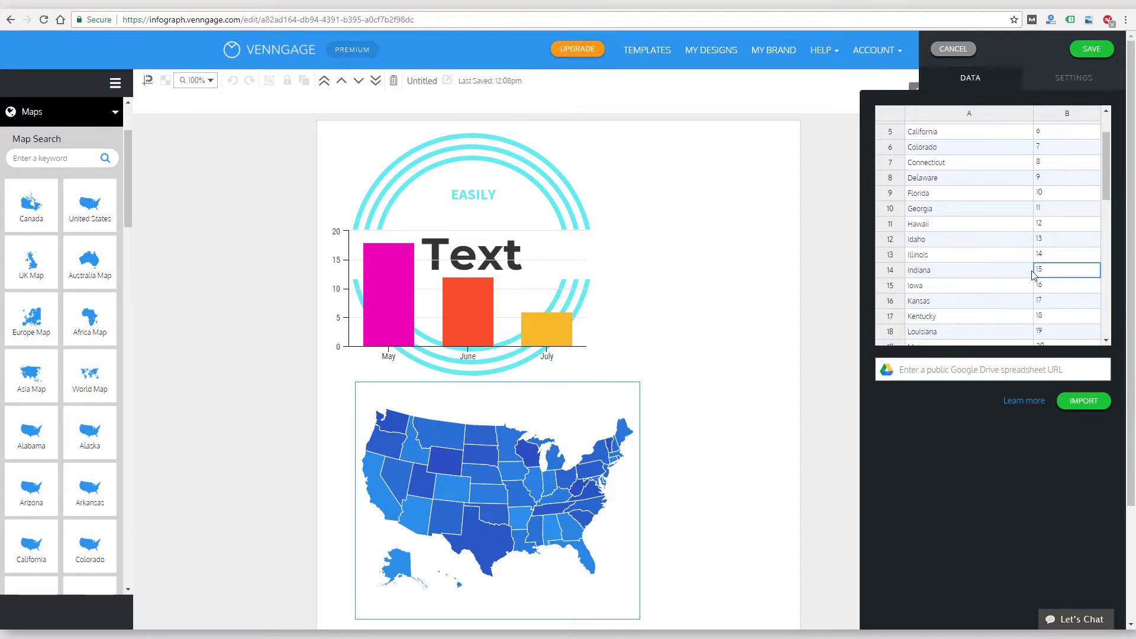
pyautogui.scroll(-5, 943, 282)
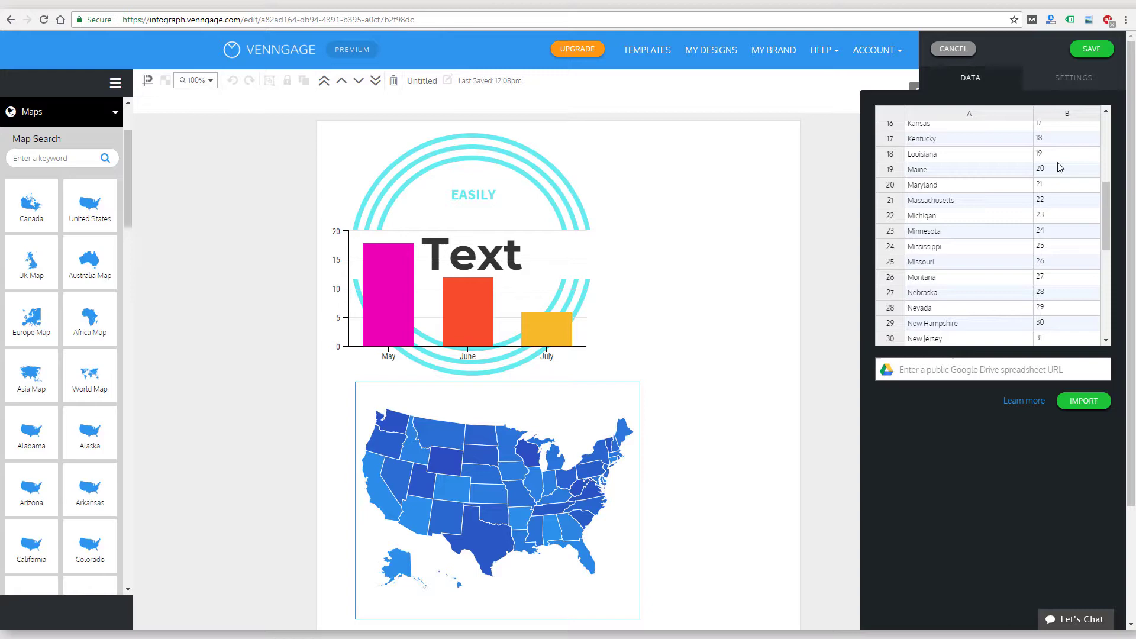
pyautogui.click(1068, 82)
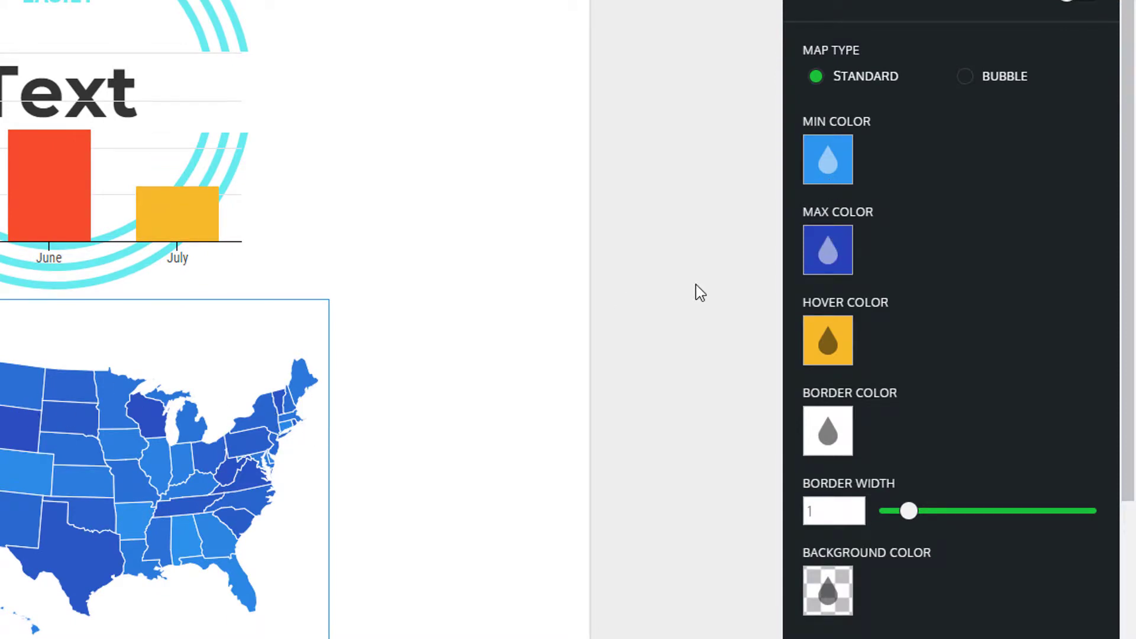
pyautogui.scroll(-2, 558, 348)
pyautogui.scroll(2, 219, 363)
pyautogui.scroll(-2, 65, 411)
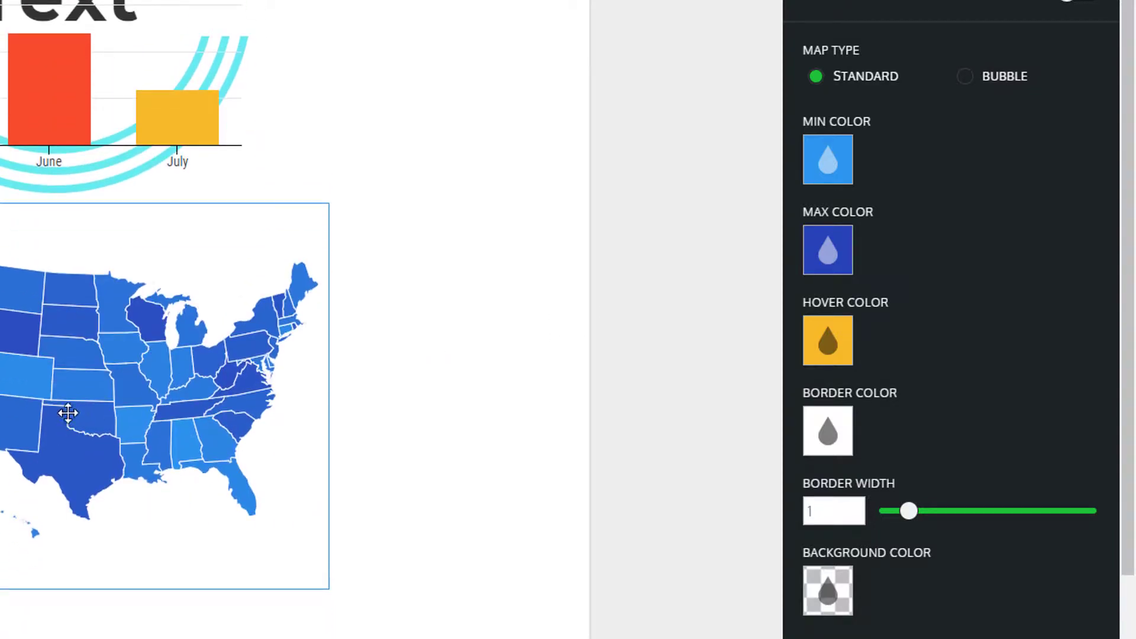
pyautogui.moveTo(76, 403); pyautogui.dragTo(127, 438)
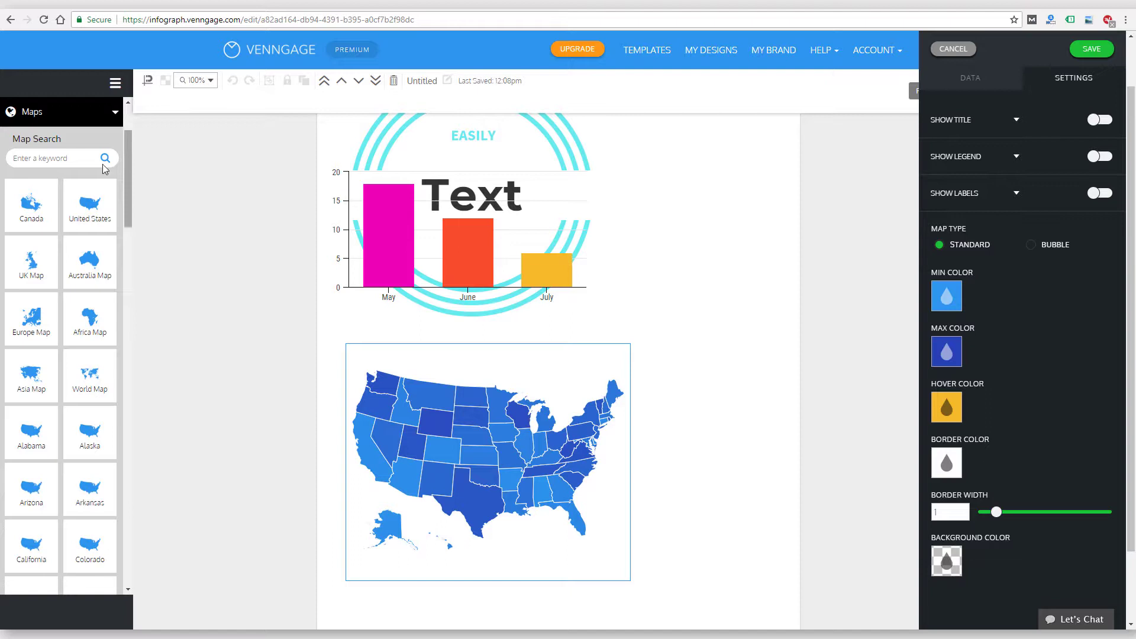
pyautogui.click(113, 115)
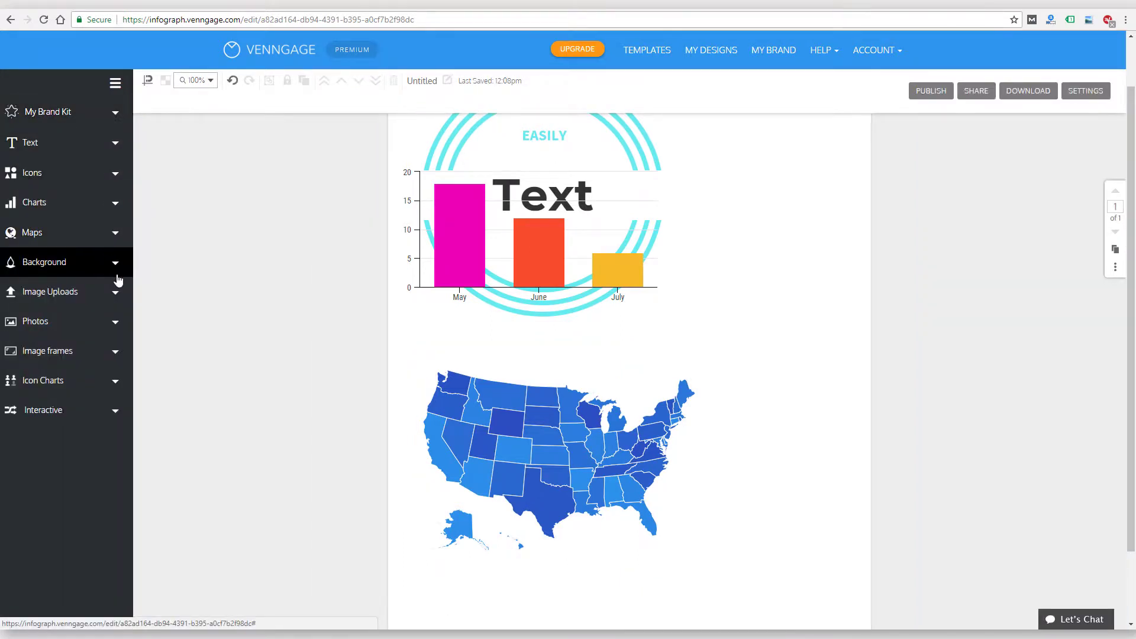
# Try light and brighter green page backgrounds, reset to white, and glance at uploaded images
pyautogui.click(117, 265)
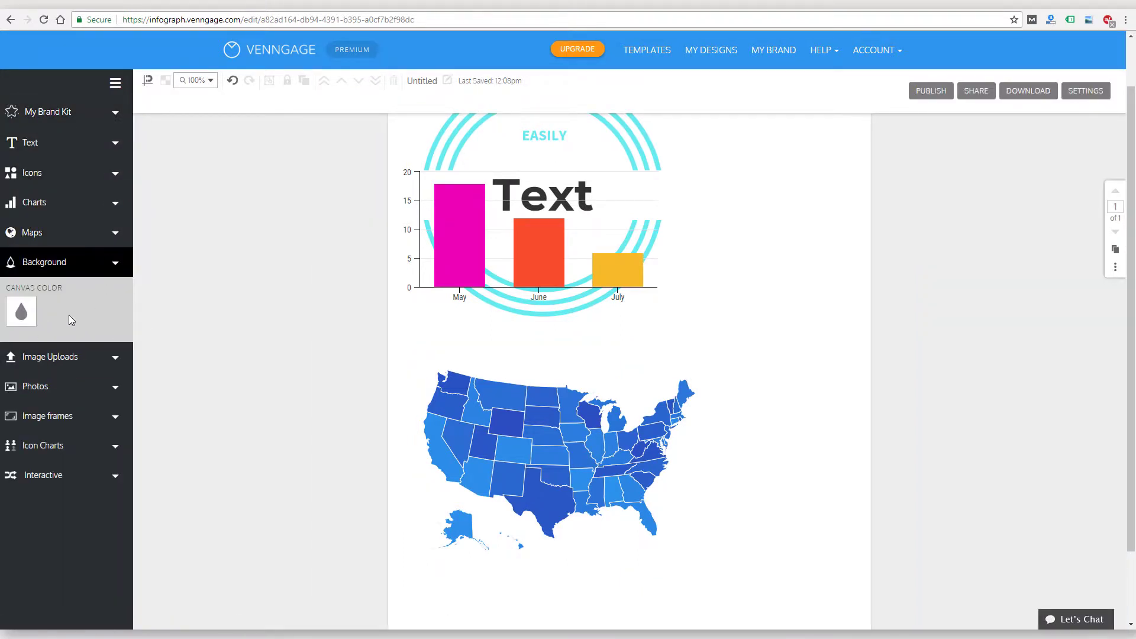
pyautogui.click(24, 316)
pyautogui.click(90, 344)
pyautogui.click(84, 336)
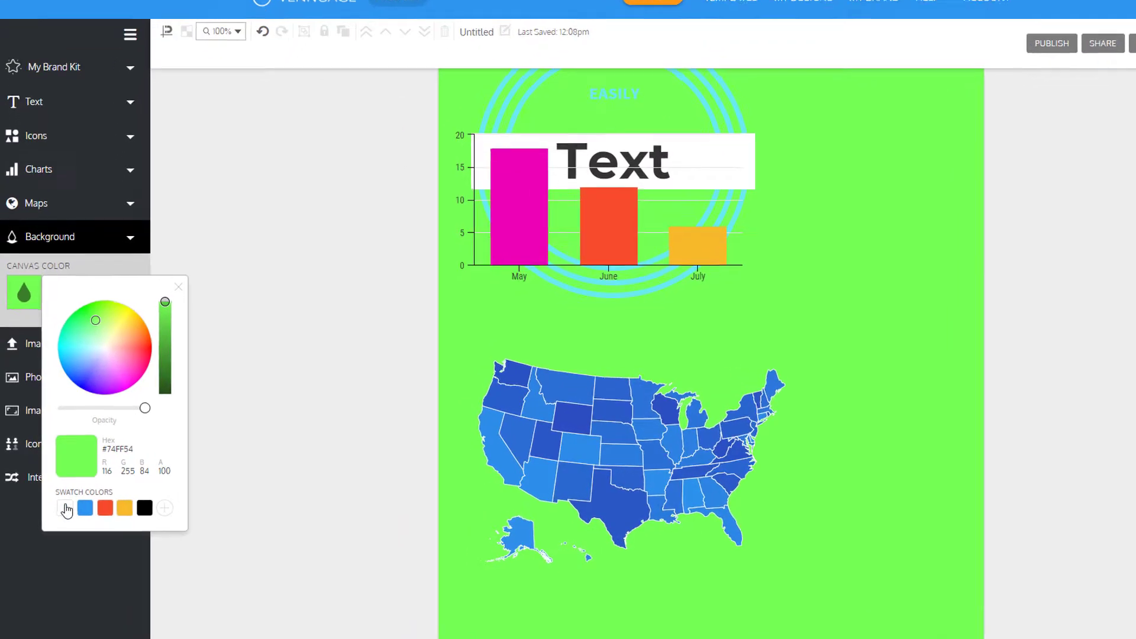
pyautogui.click(57, 502)
pyautogui.click(247, 355)
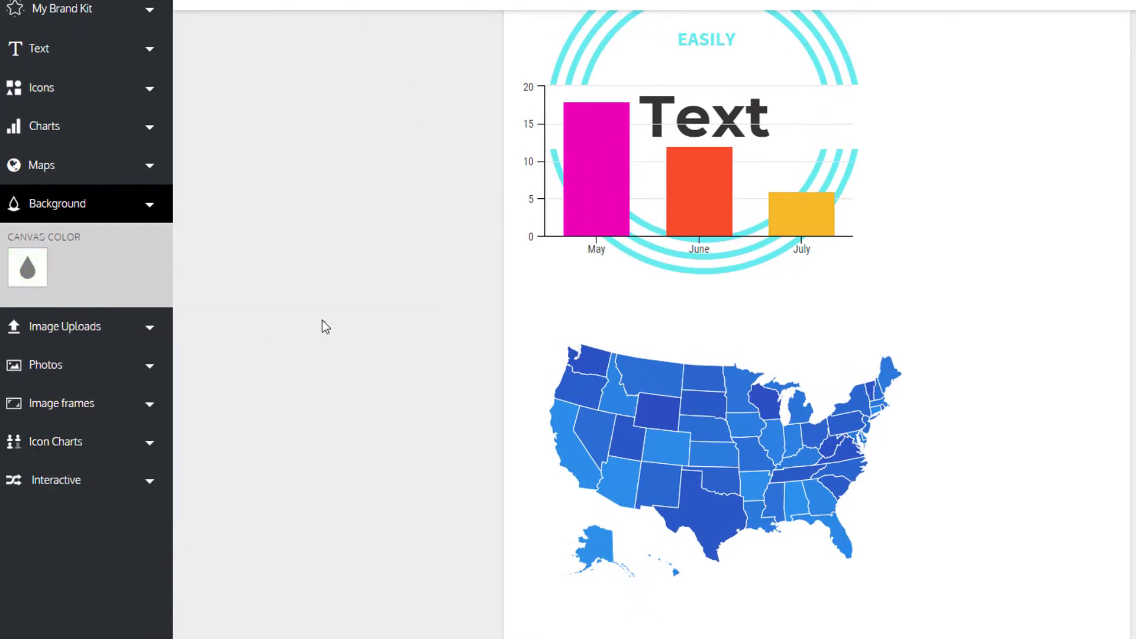
pyautogui.click(150, 325)
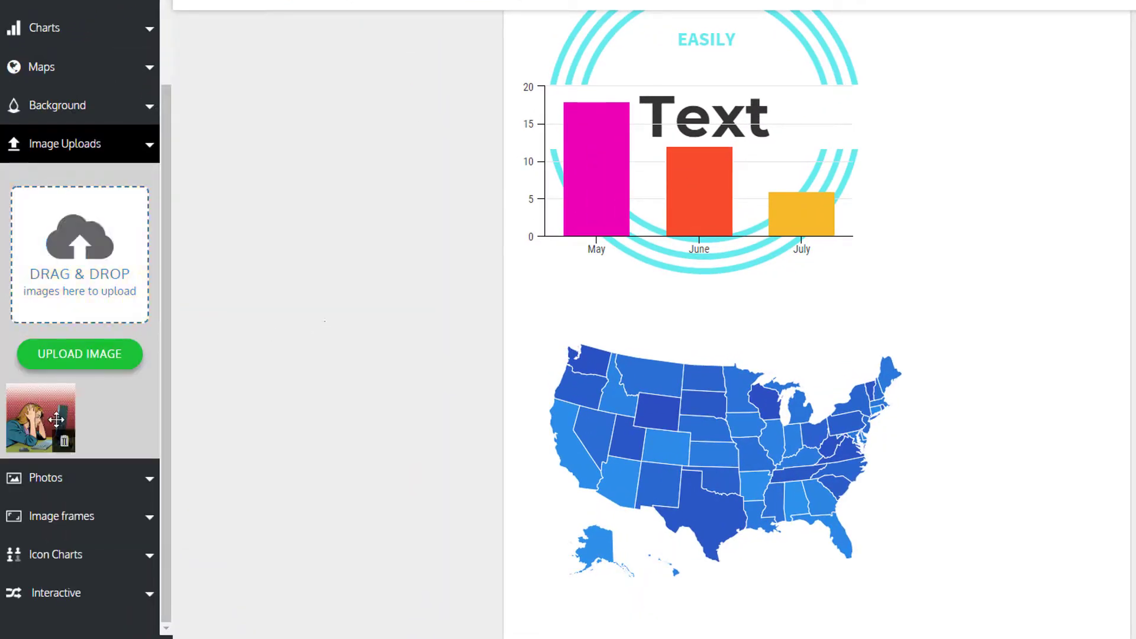
pyautogui.click(150, 148)
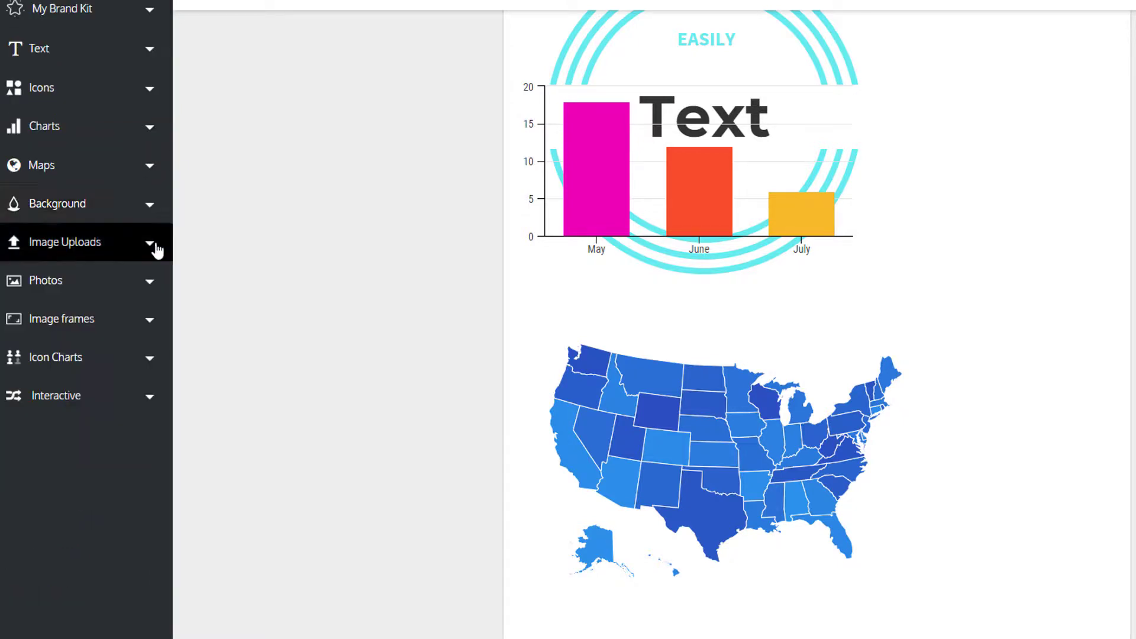
# Search stock photos for 'dog' and add the golden retriever photo to the infographic
pyautogui.click(150, 284)
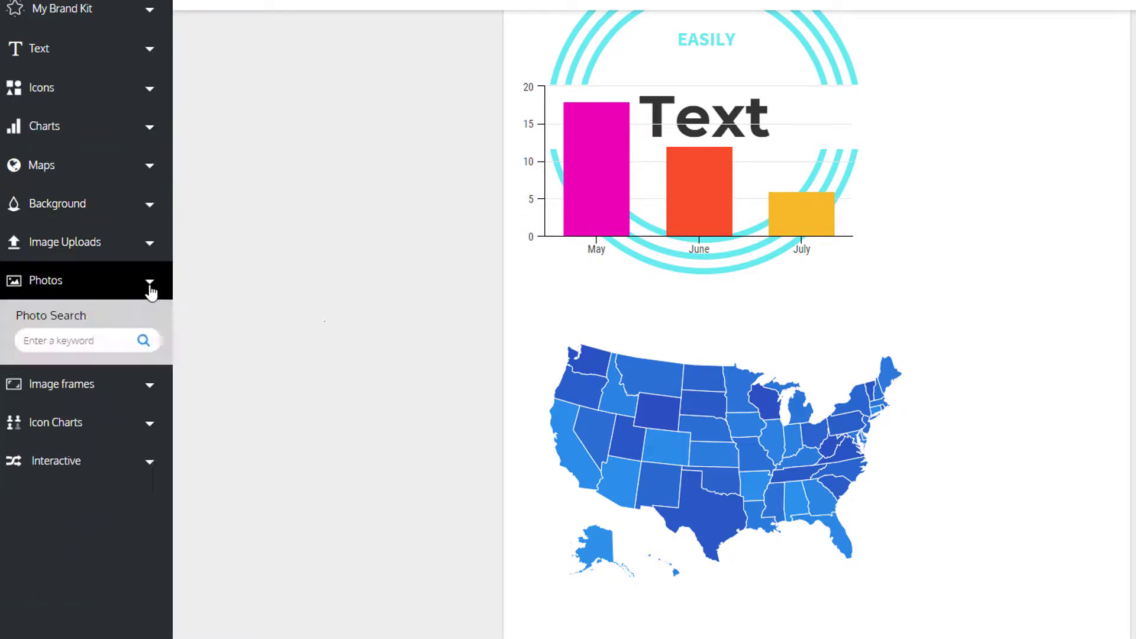
pyautogui.click(97, 340)
pyautogui.write('dog')
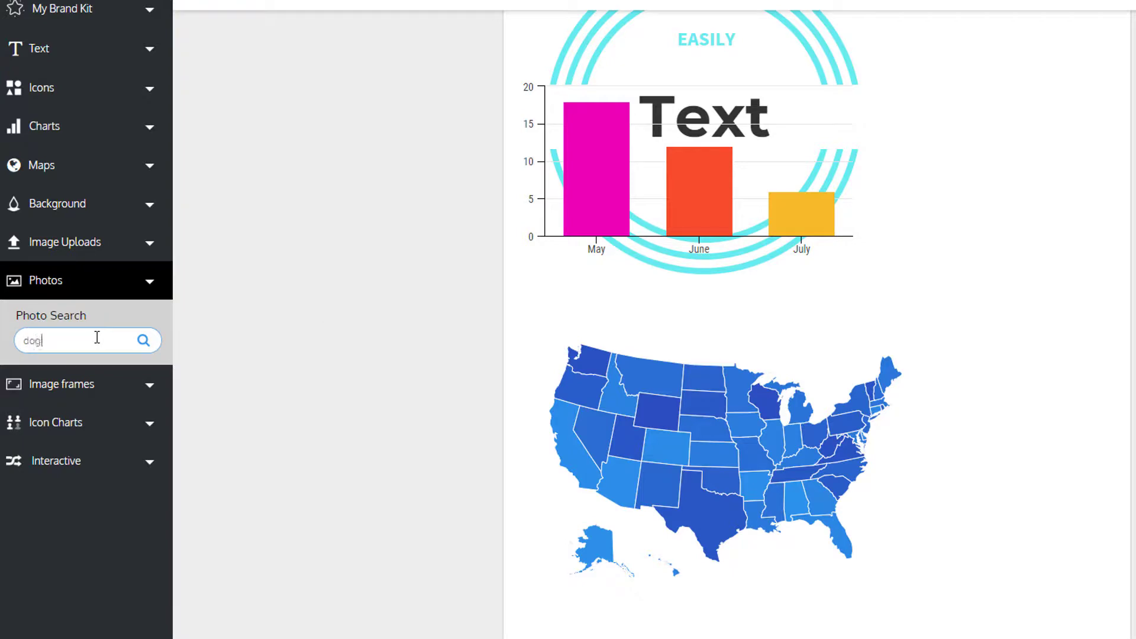
pyautogui.press('Return')
pyautogui.scroll(-4, 43, 332)
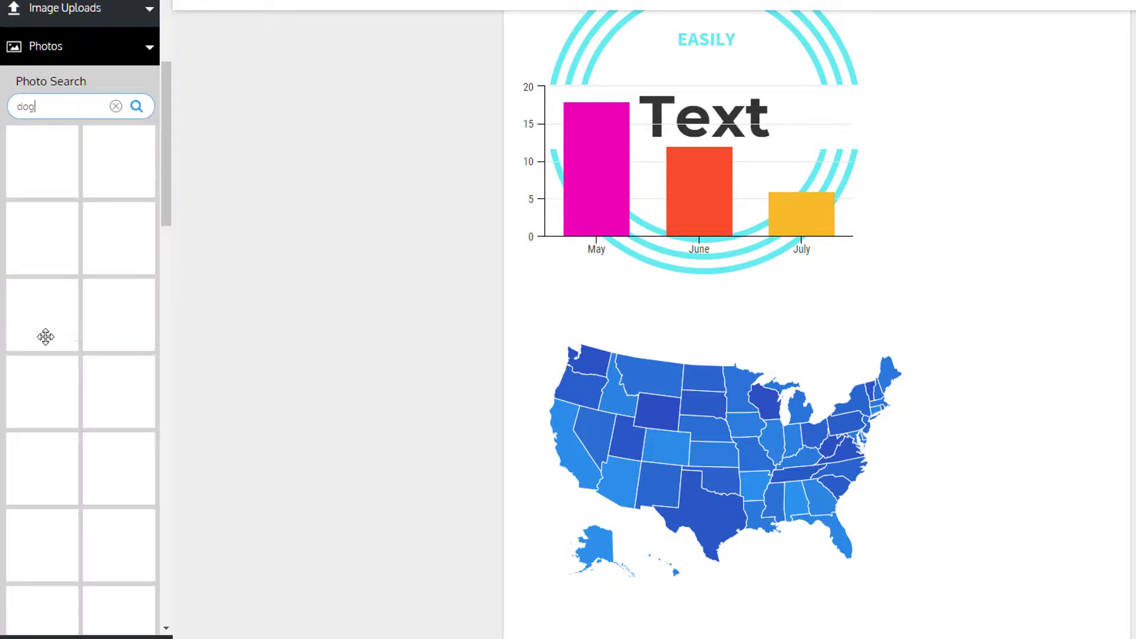
pyautogui.moveTo(165, 168); pyautogui.dragTo(182, 121)
pyautogui.click(122, 117)
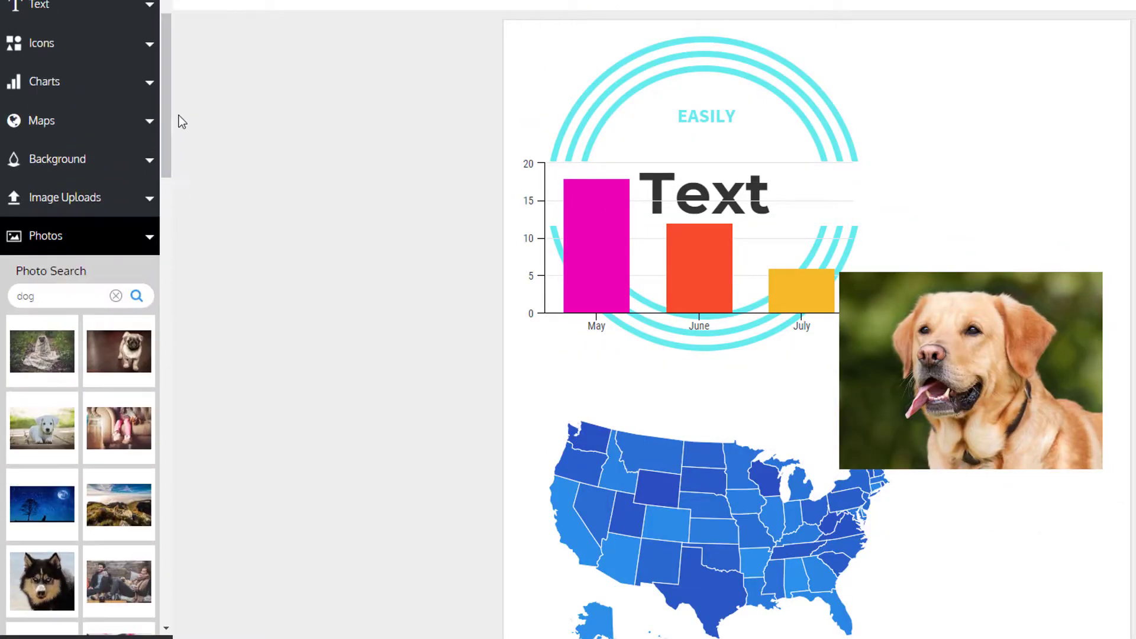
pyautogui.click(150, 242)
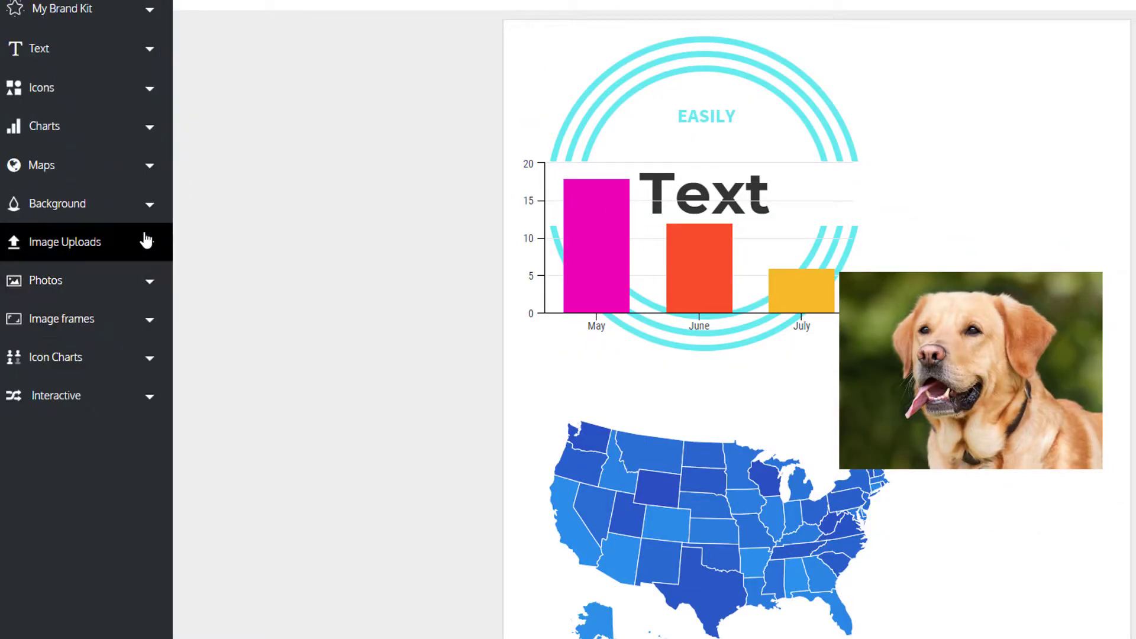
# Place a diamond image frame at the top right and drop the golden retriever photo into it
pyautogui.click(150, 324)
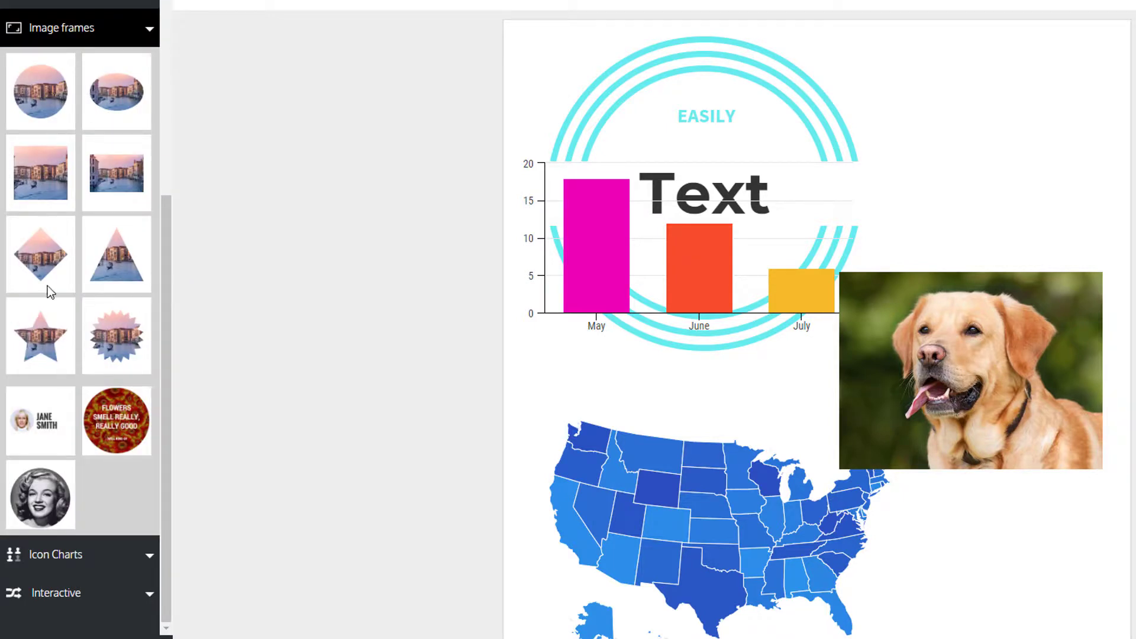
pyautogui.moveTo(40, 246); pyautogui.dragTo(644, 274)
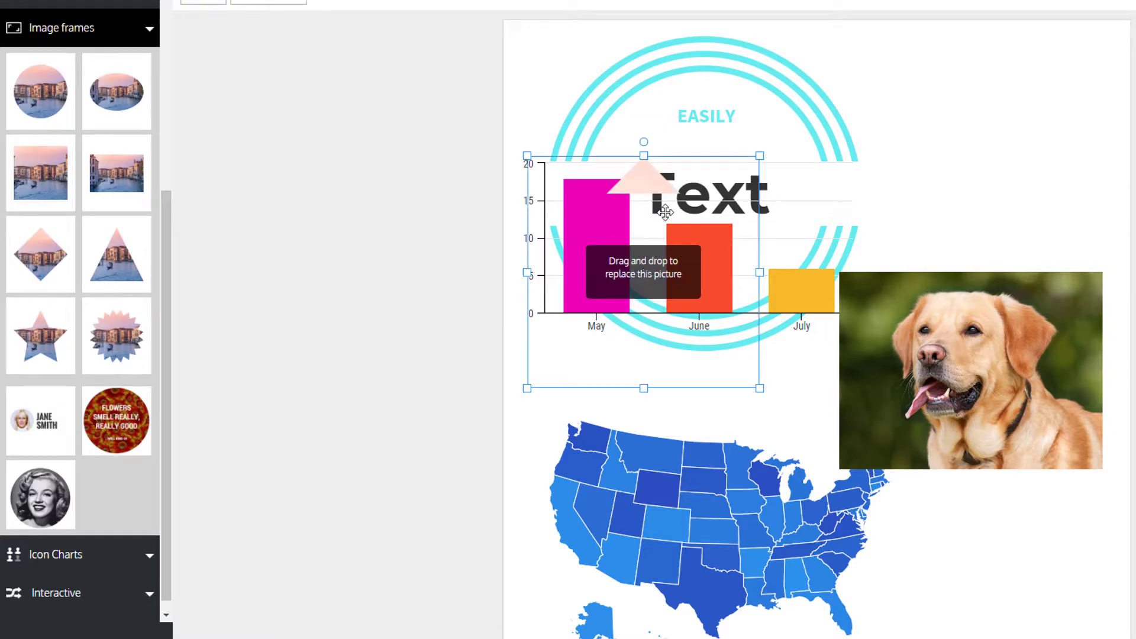
pyautogui.moveTo(655, 184); pyautogui.dragTo(964, 127)
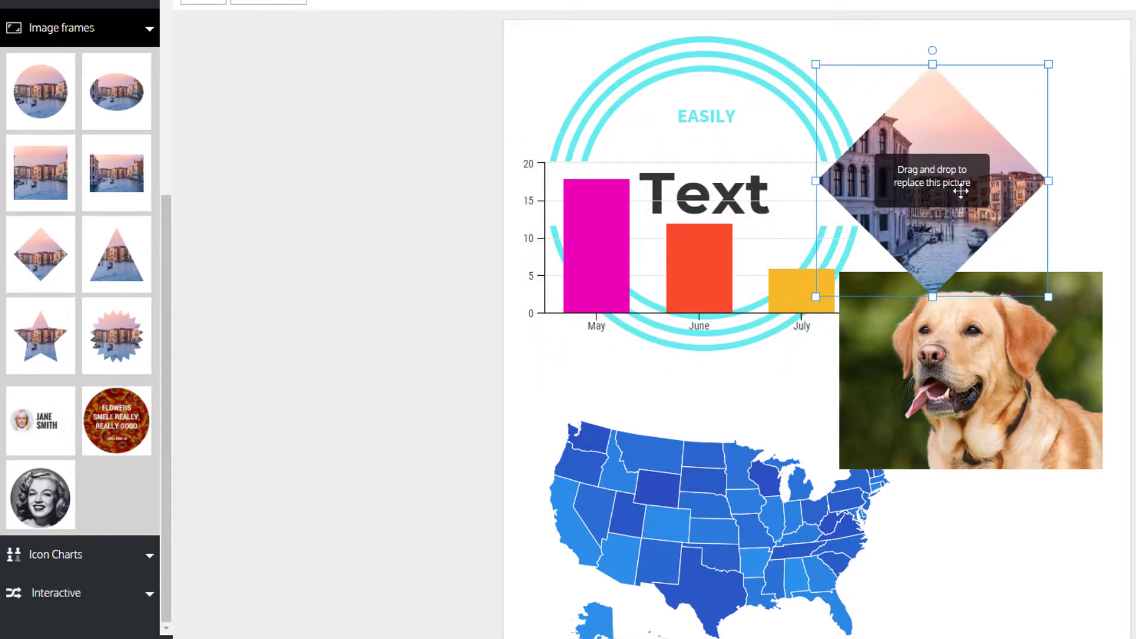
pyautogui.moveTo(988, 390); pyautogui.dragTo(1000, 442)
pyautogui.scroll(3, 128, 323)
pyautogui.scroll(-3, 136, 334)
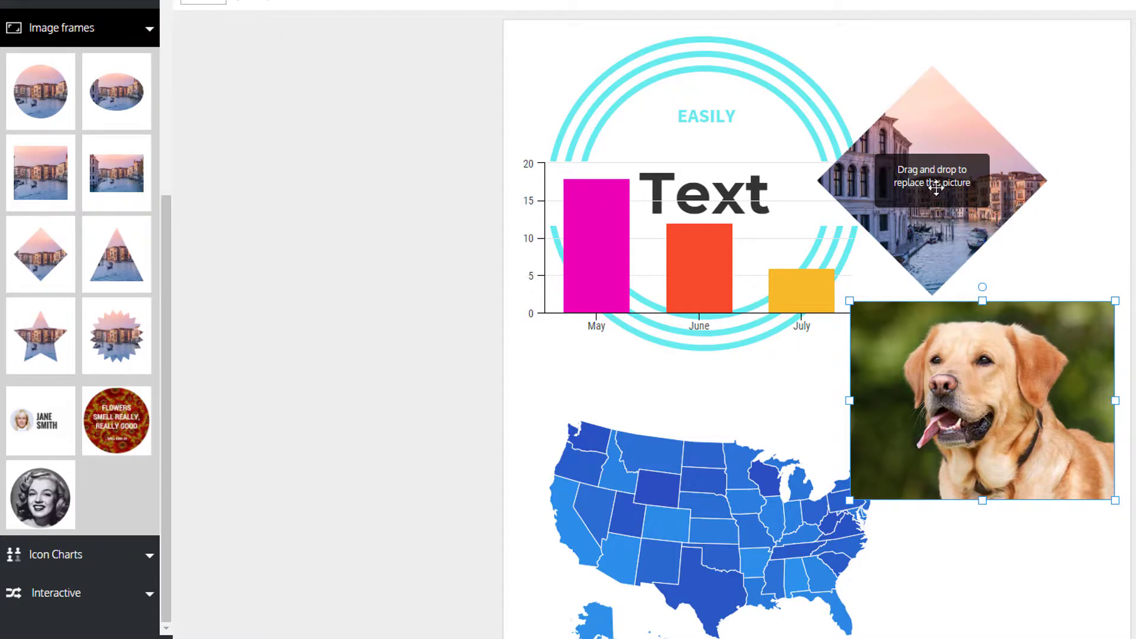
pyautogui.moveTo(934, 186); pyautogui.dragTo(964, 158)
pyautogui.moveTo(959, 377); pyautogui.dragTo(989, 214)
pyautogui.doubleClick(956, 137)
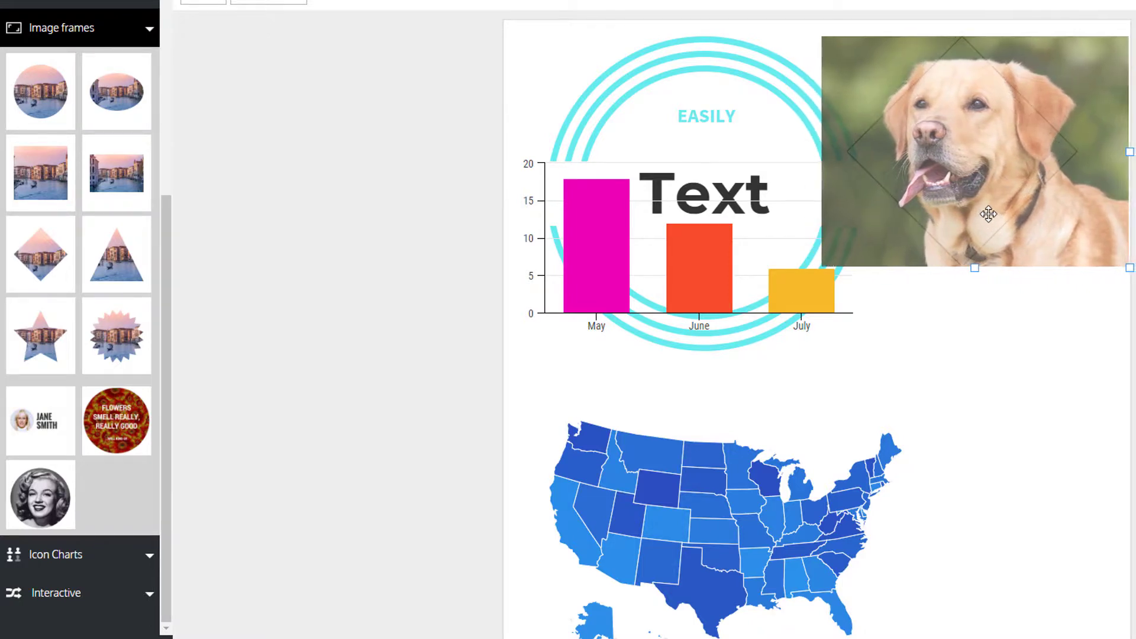
# Finish the dog crop, then try a Beauty comb icon chart and delete it
pyautogui.click(1000, 413)
pyautogui.click(149, 27)
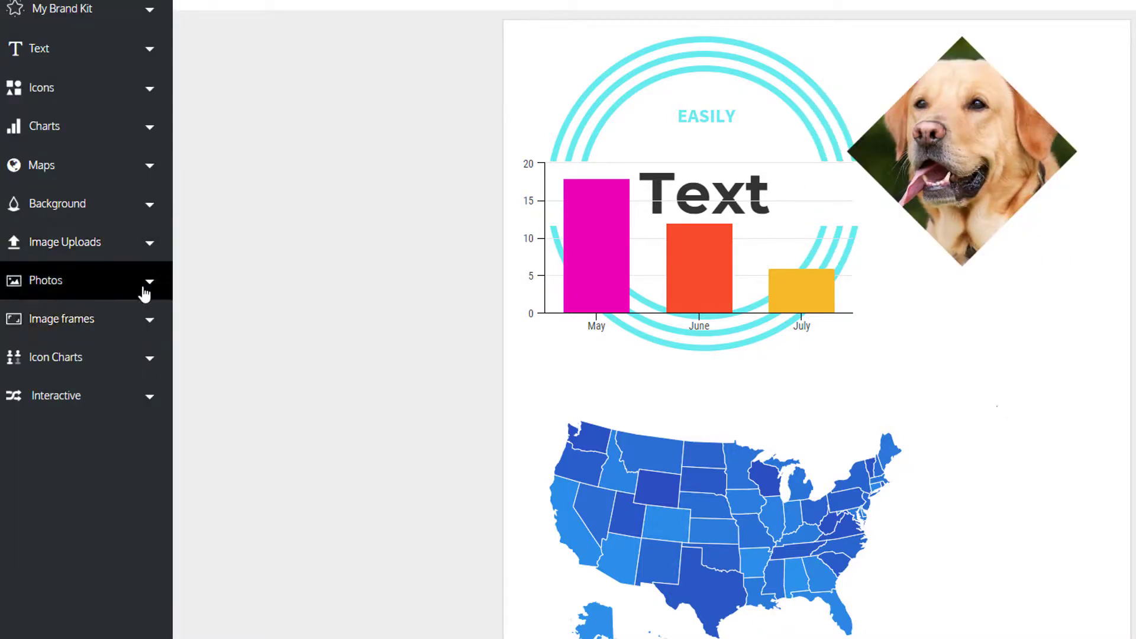
pyautogui.click(149, 355)
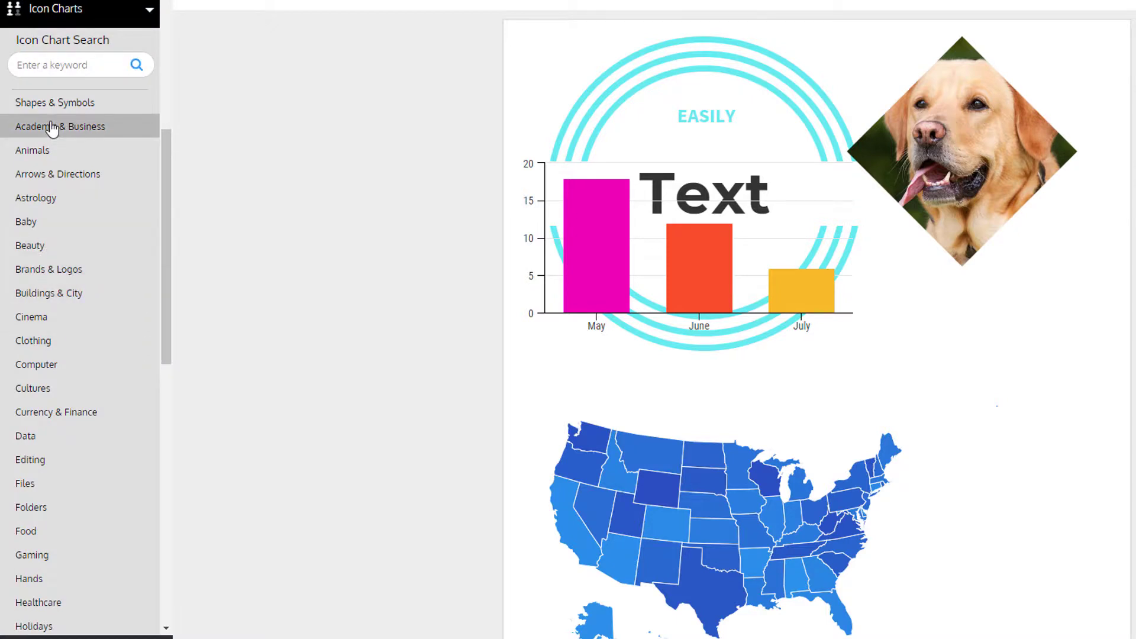
pyautogui.click(49, 244)
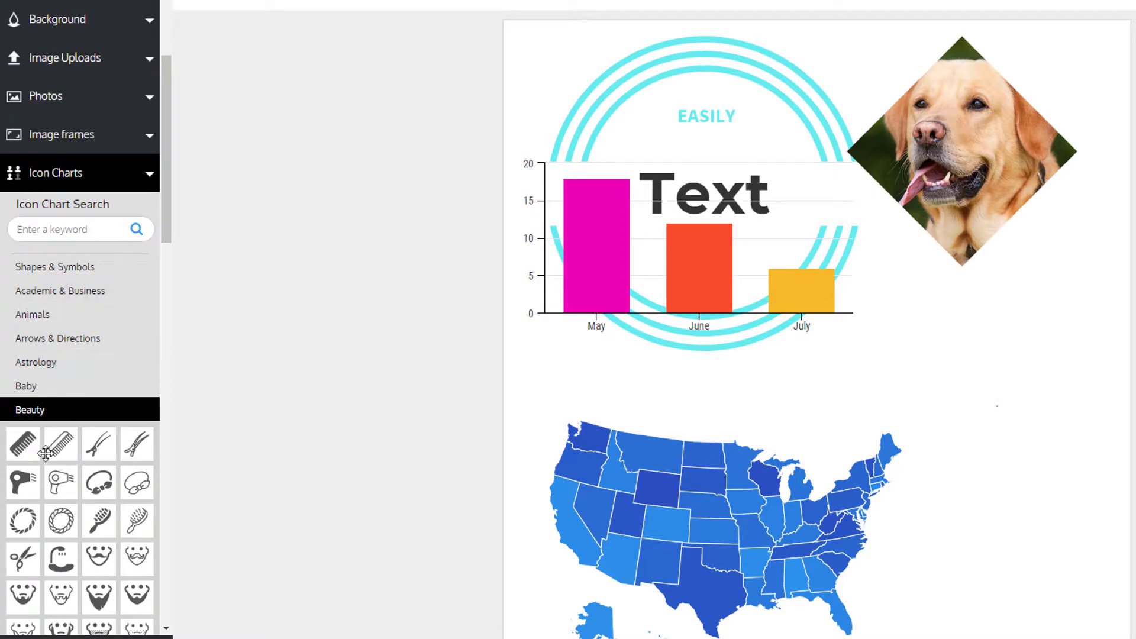
pyautogui.click(21, 445)
pyautogui.moveTo(772, 346); pyautogui.dragTo(959, 470)
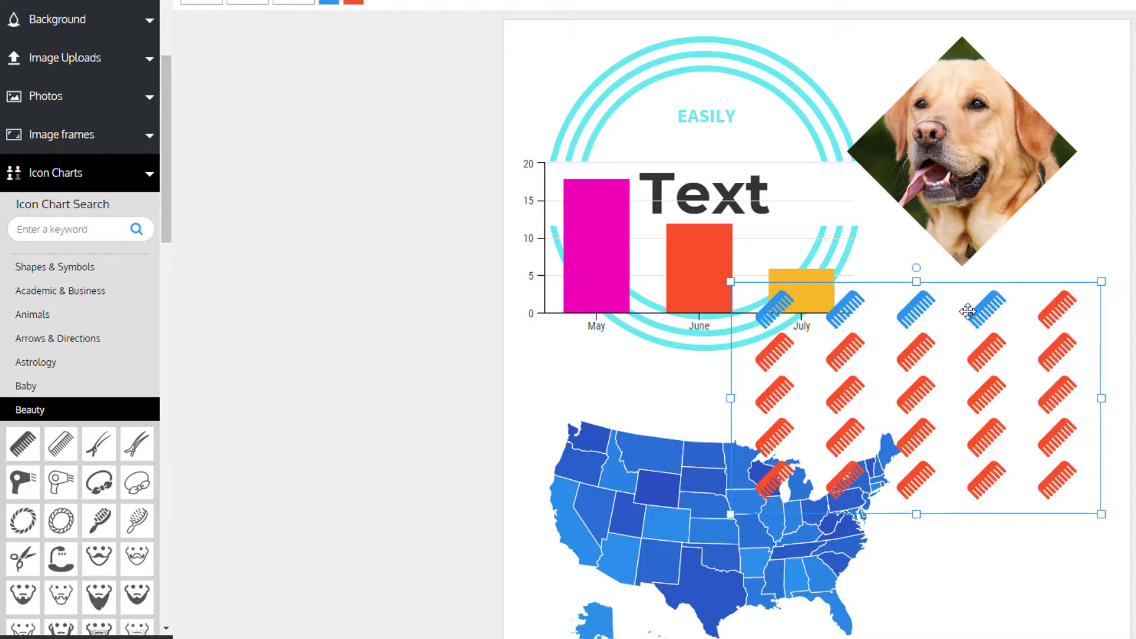
pyautogui.moveTo(968, 313); pyautogui.dragTo(1005, 381)
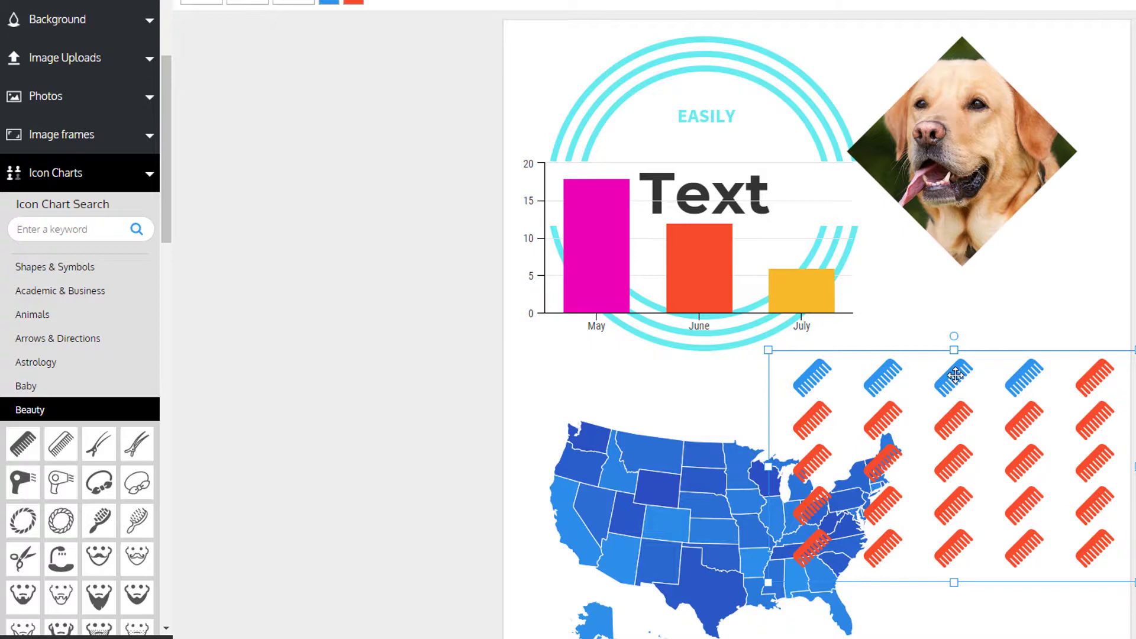
pyautogui.press('Delete')
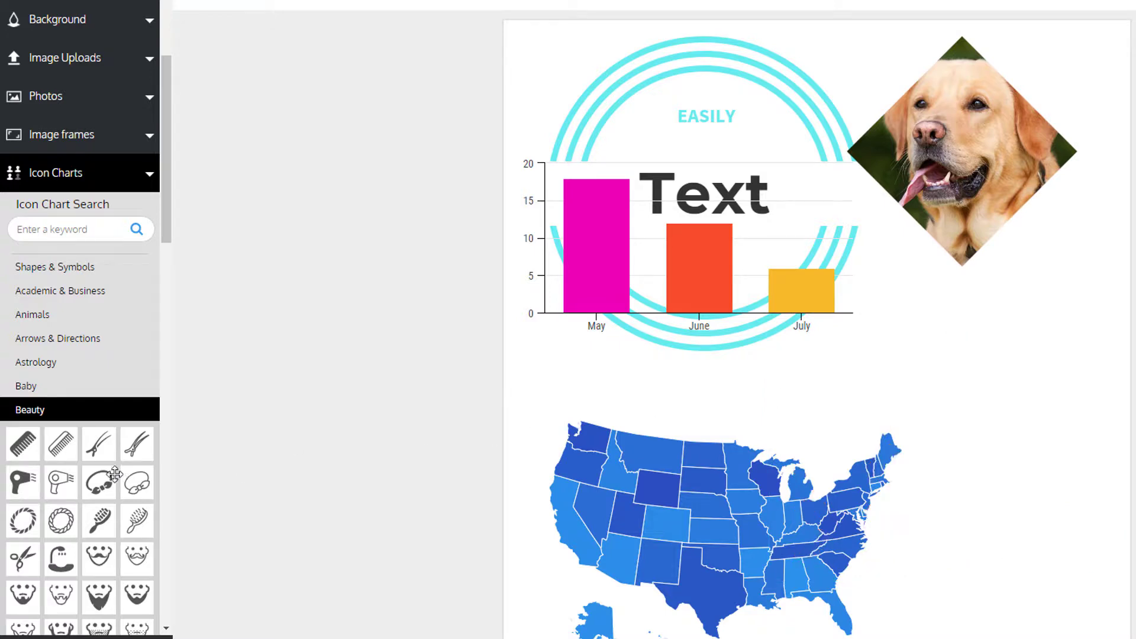
# Add a beard icon chart, delete the US map, and move the beard chart into its place
pyautogui.scroll(-5, 115, 473)
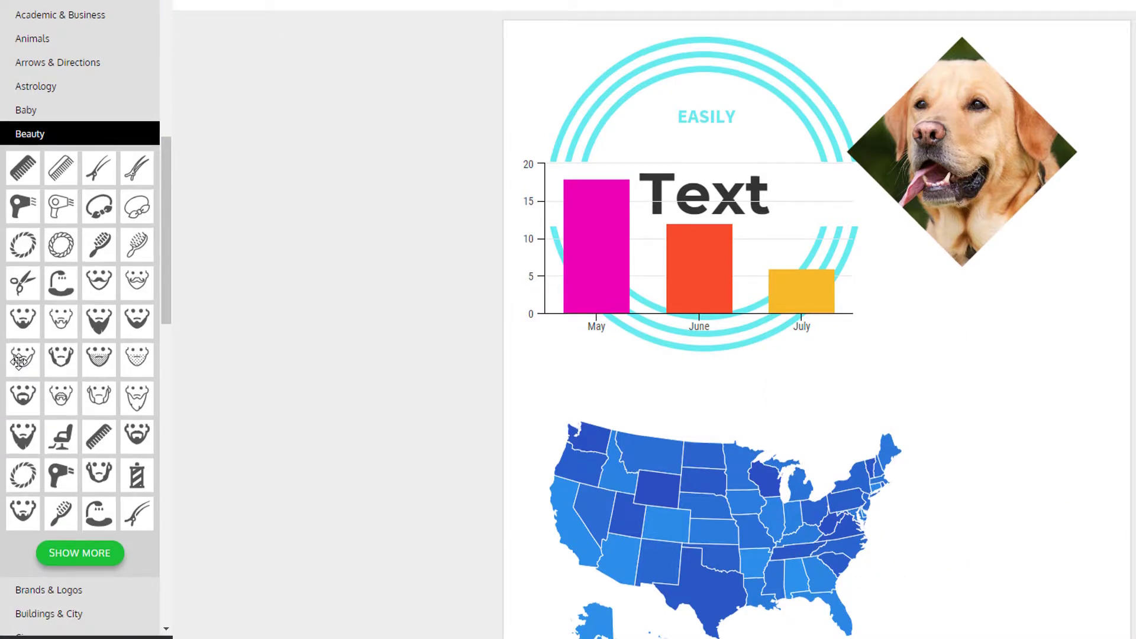
pyautogui.click(19, 360)
pyautogui.moveTo(852, 438); pyautogui.dragTo(1046, 557)
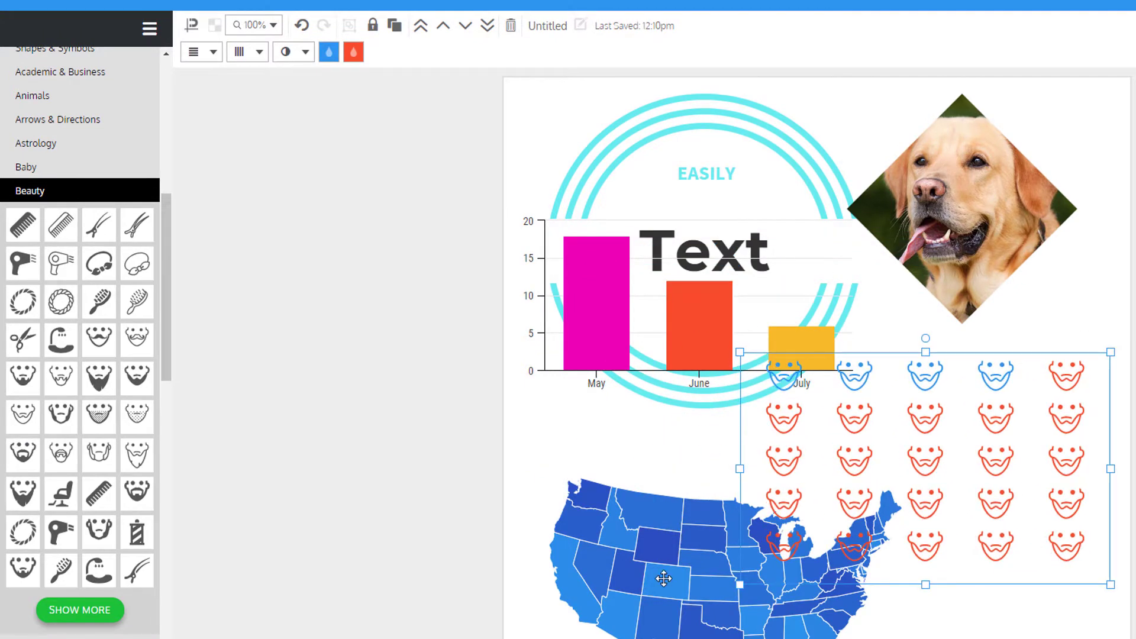
pyautogui.click(663, 576)
pyautogui.press('Delete')
pyautogui.click(886, 481)
pyautogui.moveTo(886, 481); pyautogui.dragTo(687, 573)
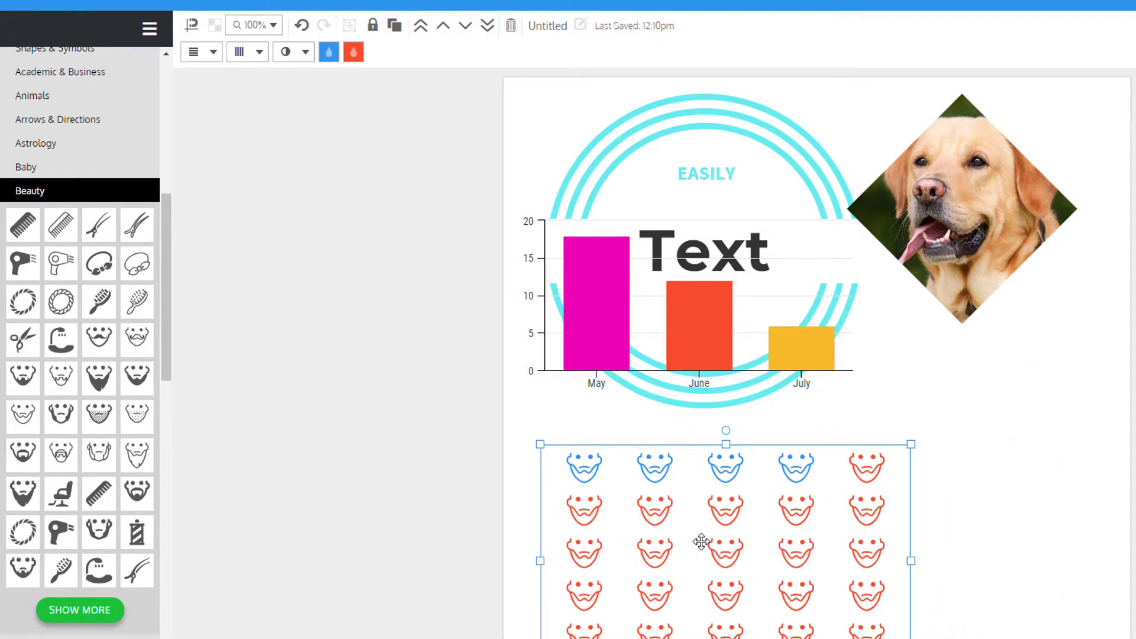
# Set the beard icon chart to 8 rows, 10 icons per column and 38% fill
pyautogui.click(212, 52)
pyautogui.click(195, 135)
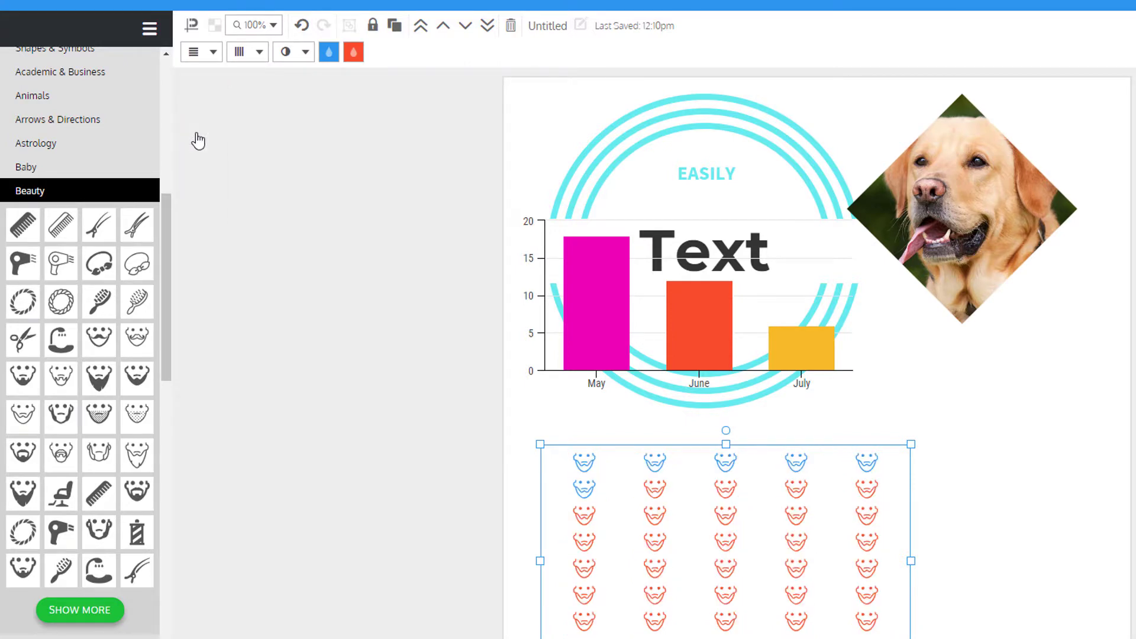
pyautogui.click(209, 53)
pyautogui.click(252, 57)
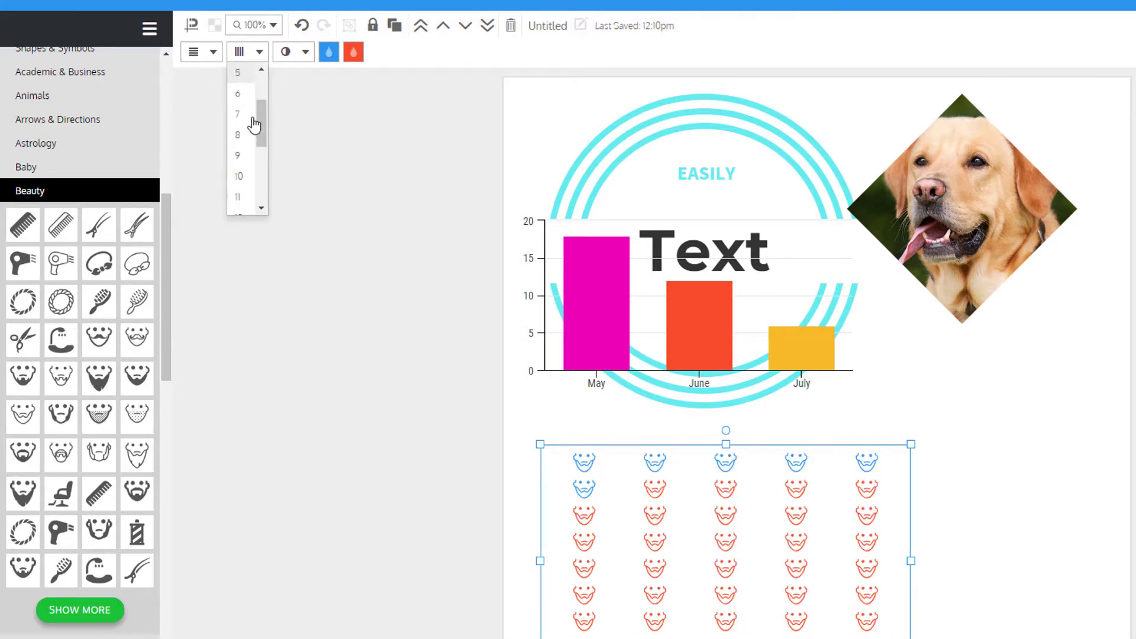
pyautogui.click(251, 187)
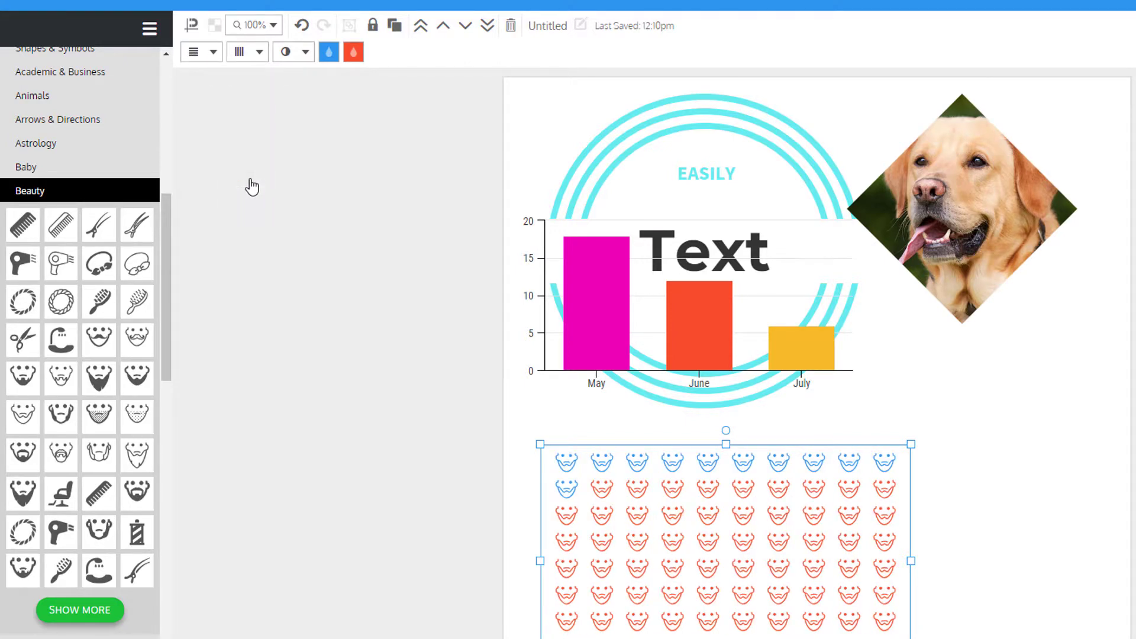
pyautogui.click(328, 52)
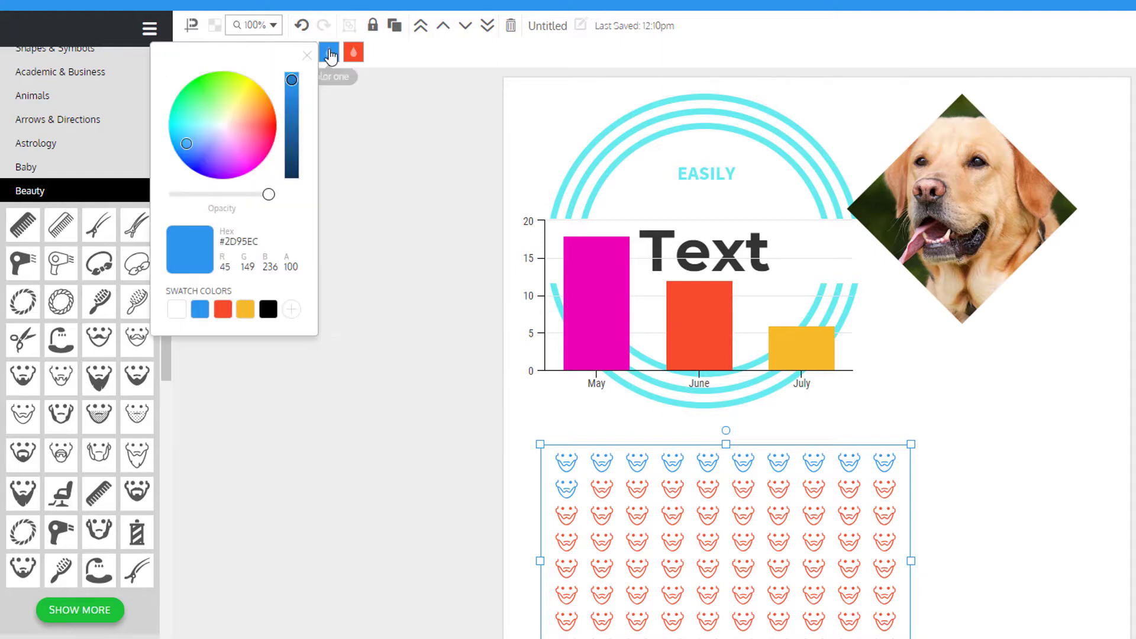
pyautogui.click(427, 141)
pyautogui.click(726, 500)
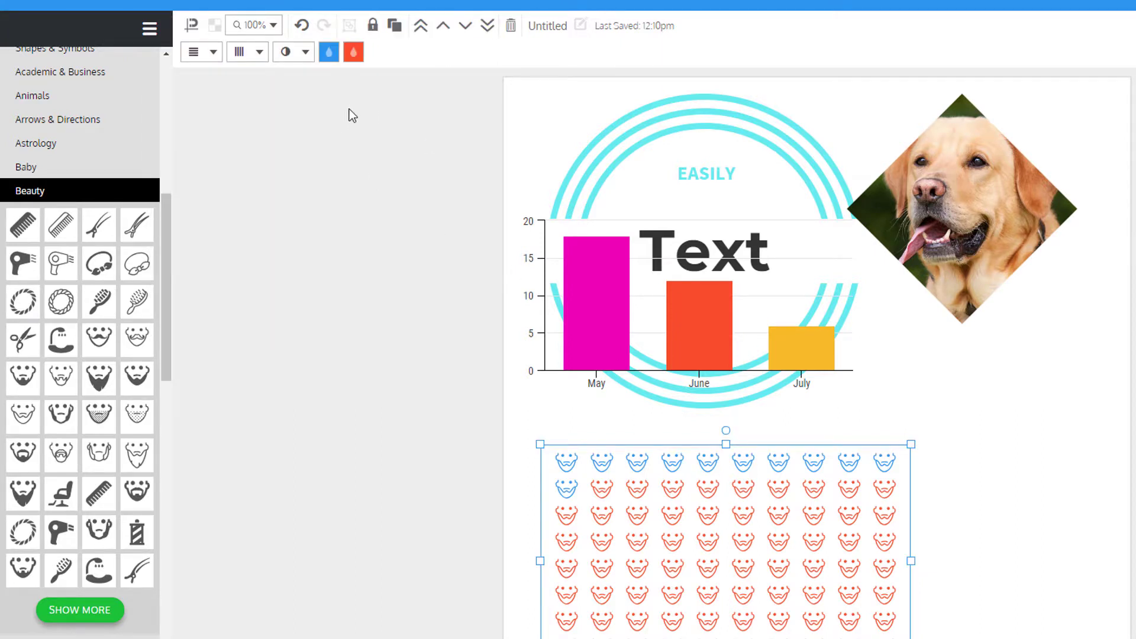
pyautogui.click(310, 53)
pyautogui.click(288, 141)
pyautogui.click(305, 53)
pyautogui.scroll(-5, 300, 127)
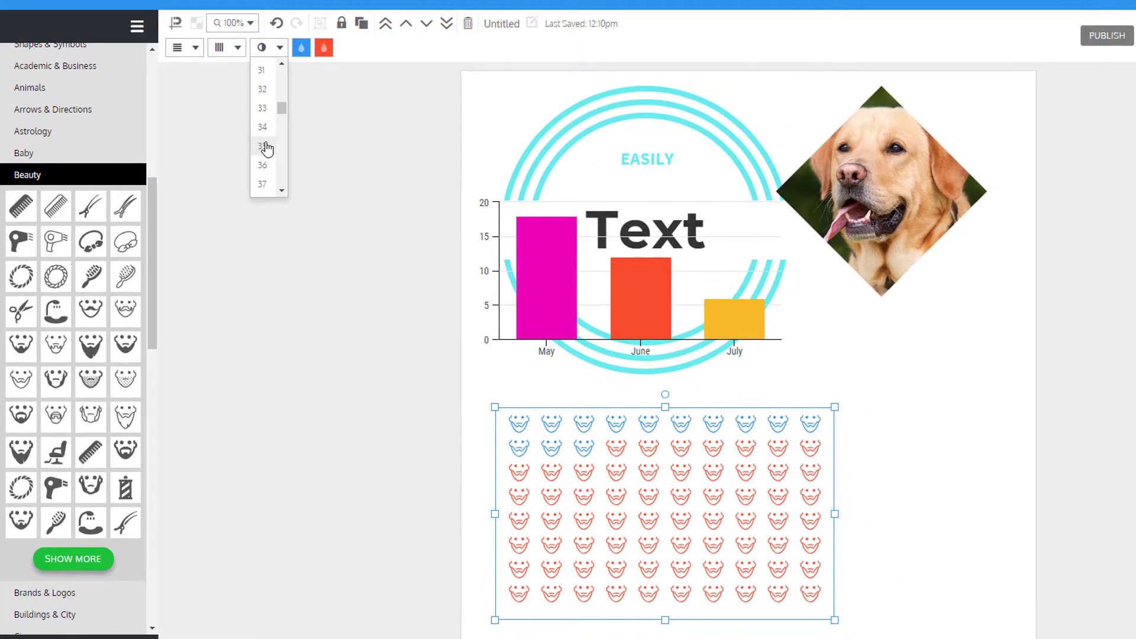
pyautogui.click(263, 146)
pyautogui.click(279, 52)
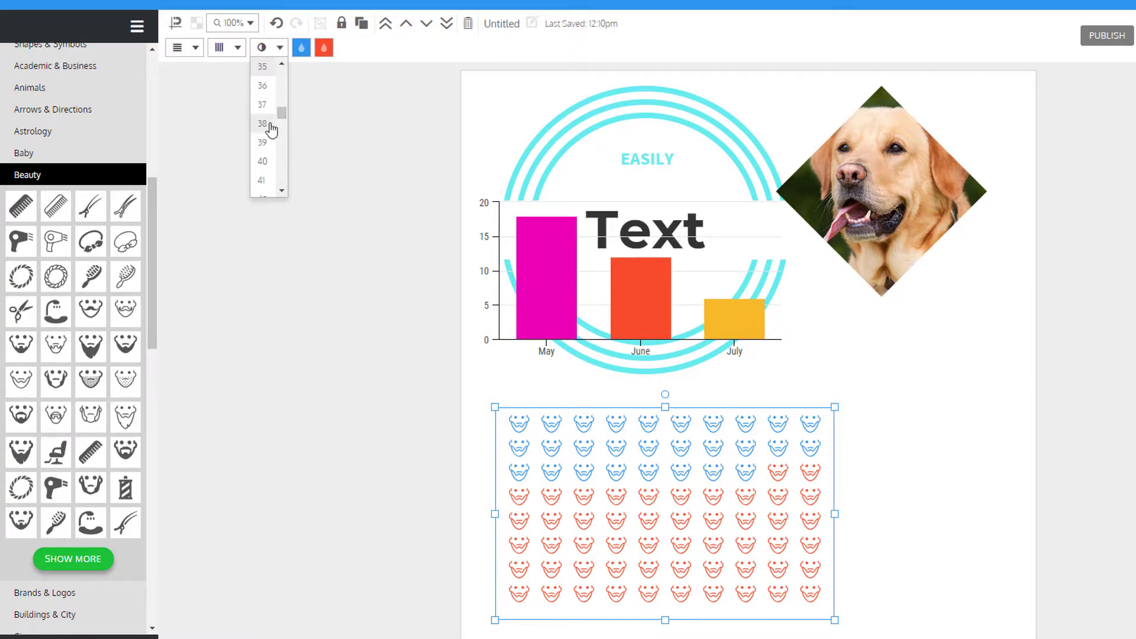
pyautogui.click(268, 125)
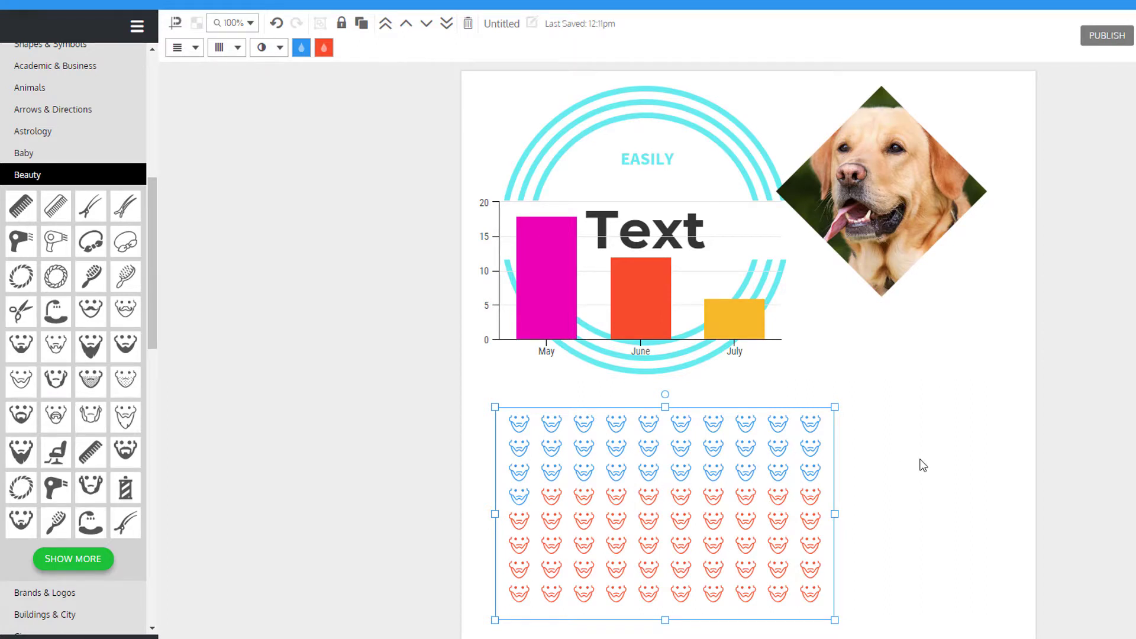
pyautogui.click(844, 417)
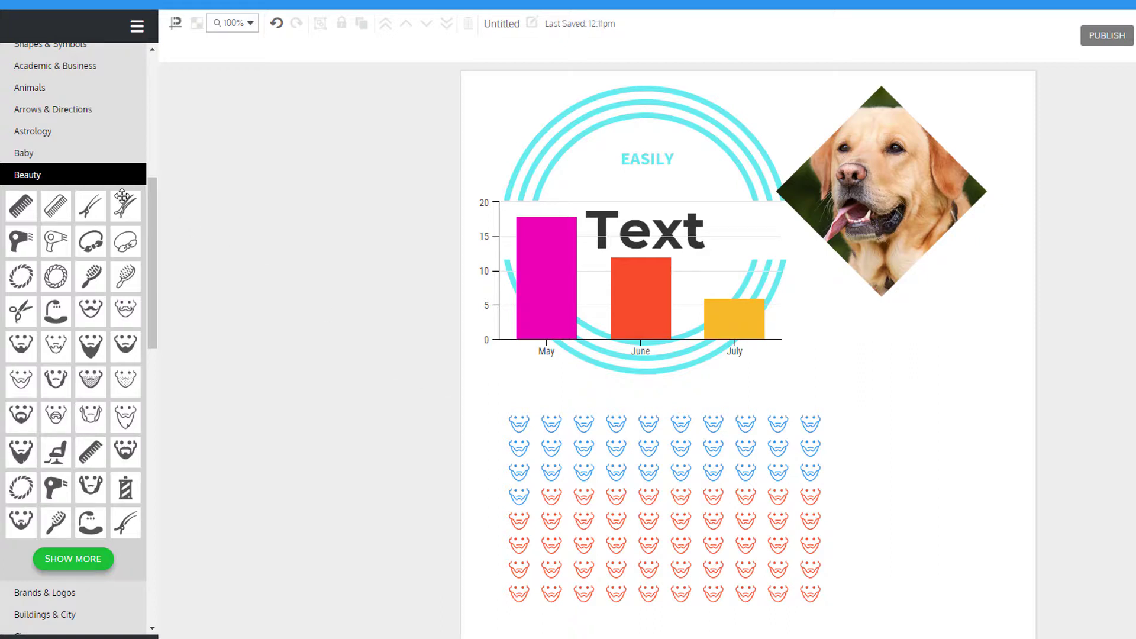
# Try a poll below the bar chart, delete it, and add a Name/Email sign-up form instead
pyautogui.click(118, 178)
pyautogui.scroll(-10, 136, 284)
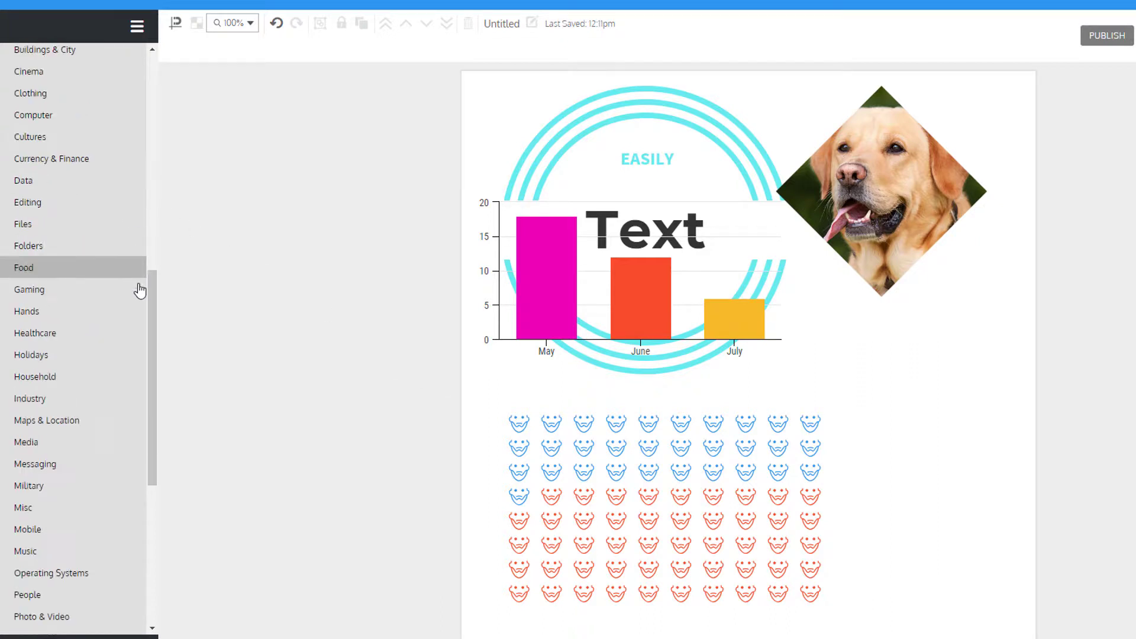
pyautogui.click(55, 375)
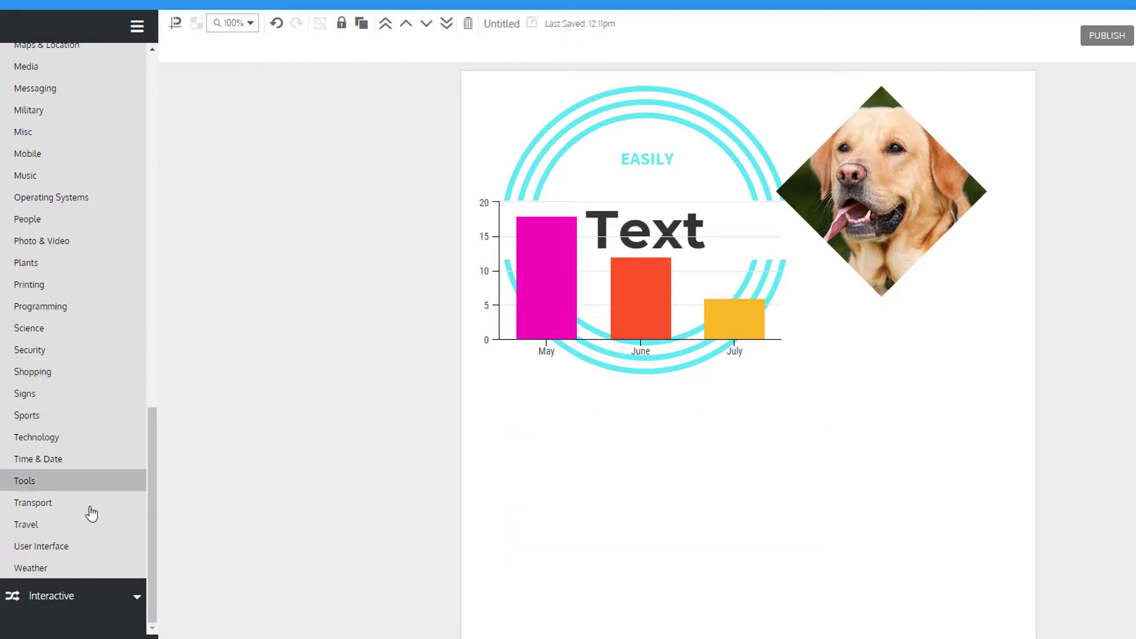
pyautogui.click(138, 598)
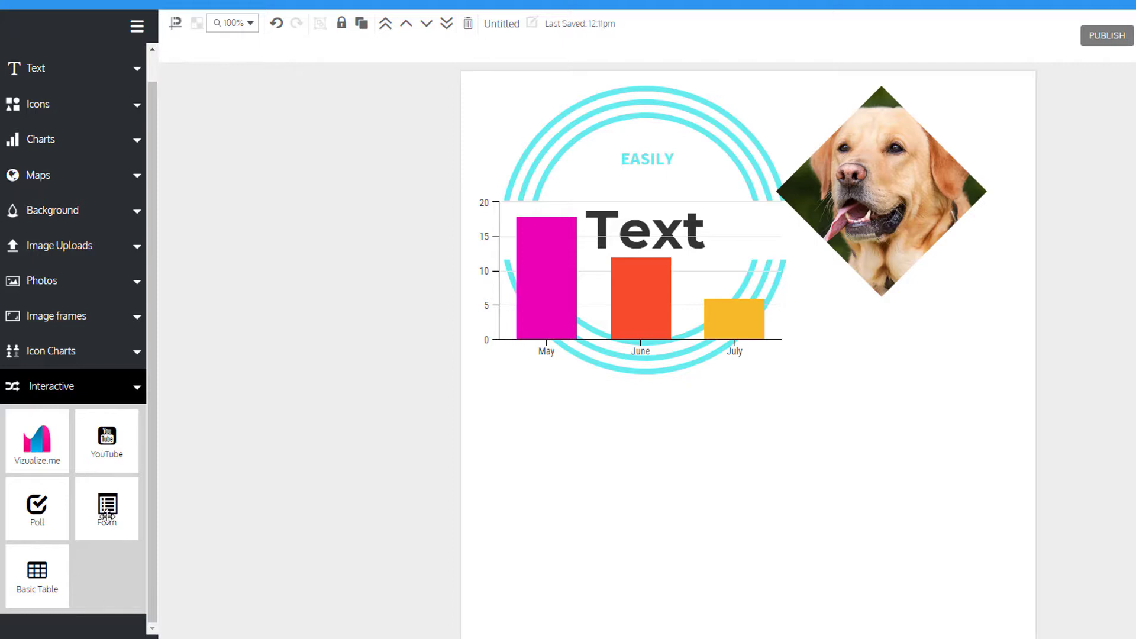
pyautogui.moveTo(47, 518); pyautogui.dragTo(737, 535)
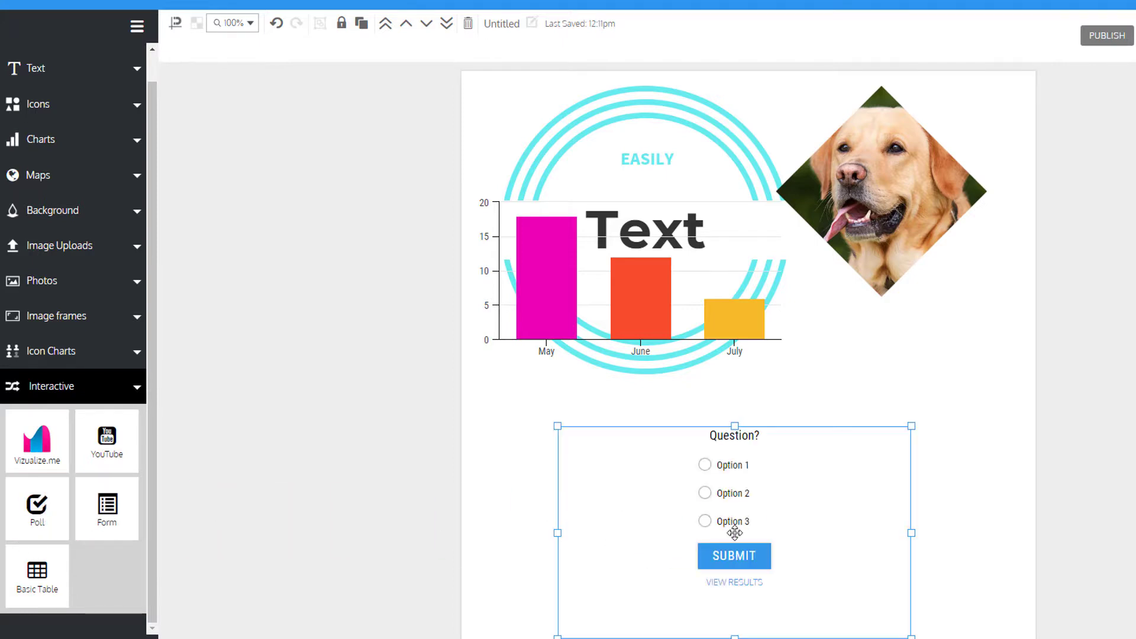
pyautogui.moveTo(719, 454); pyautogui.dragTo(751, 468)
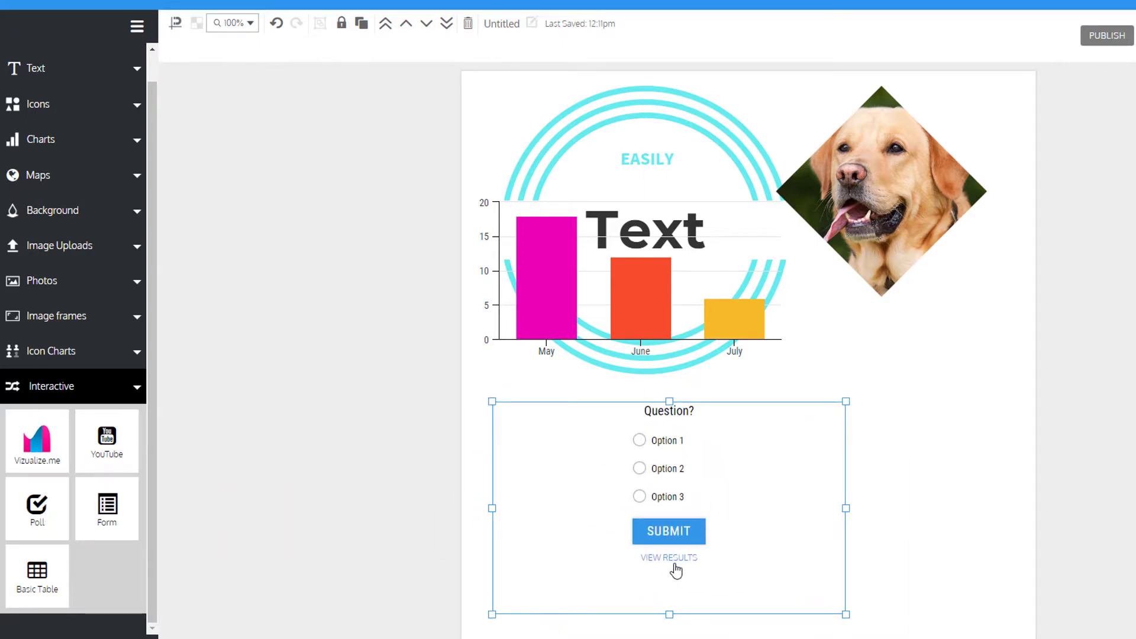
pyautogui.press('Delete')
pyautogui.moveTo(127, 498); pyautogui.dragTo(545, 561)
pyautogui.click(704, 444)
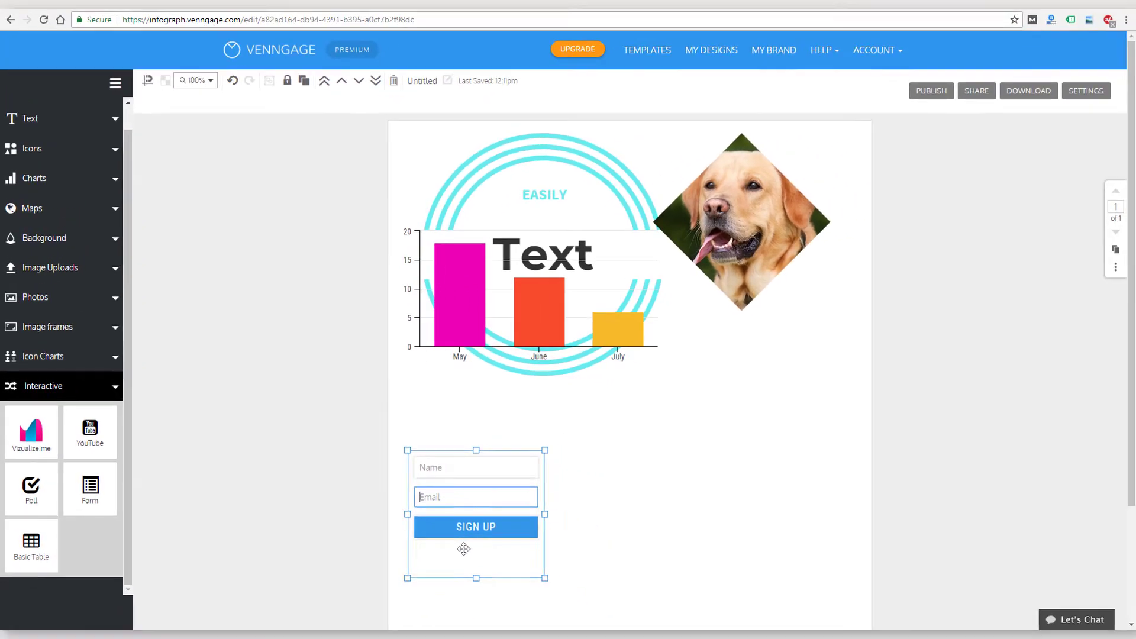
# Delete the sign-up form and review the Free, Business ($49/mo) and Premium ($19/mo) plans
pyautogui.press('Delete')
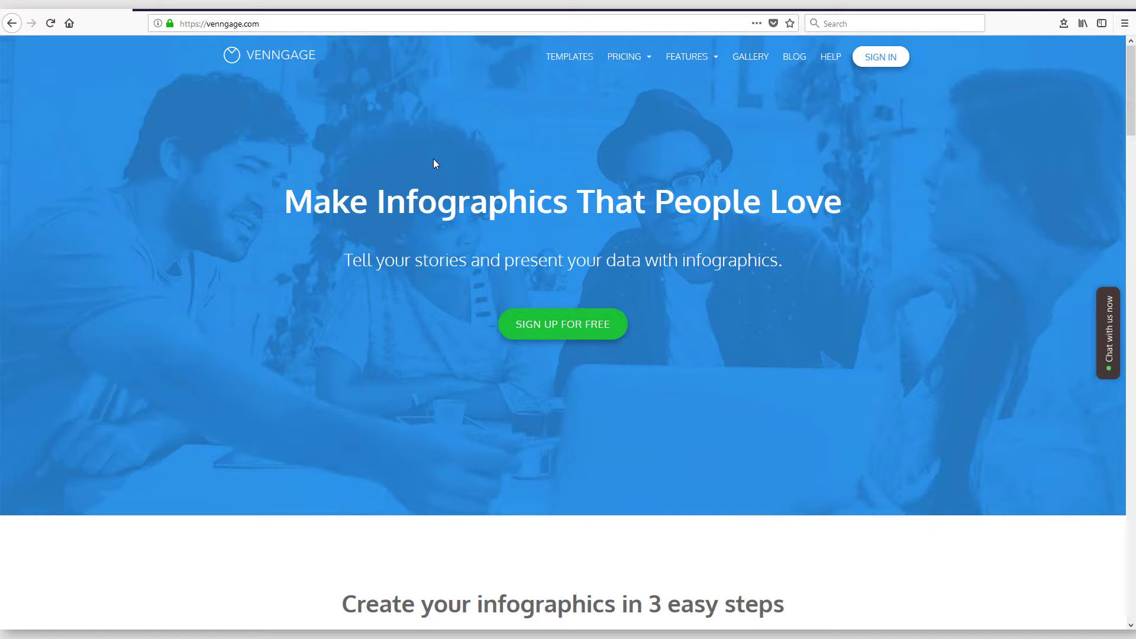
pyautogui.moveTo(632, 59)
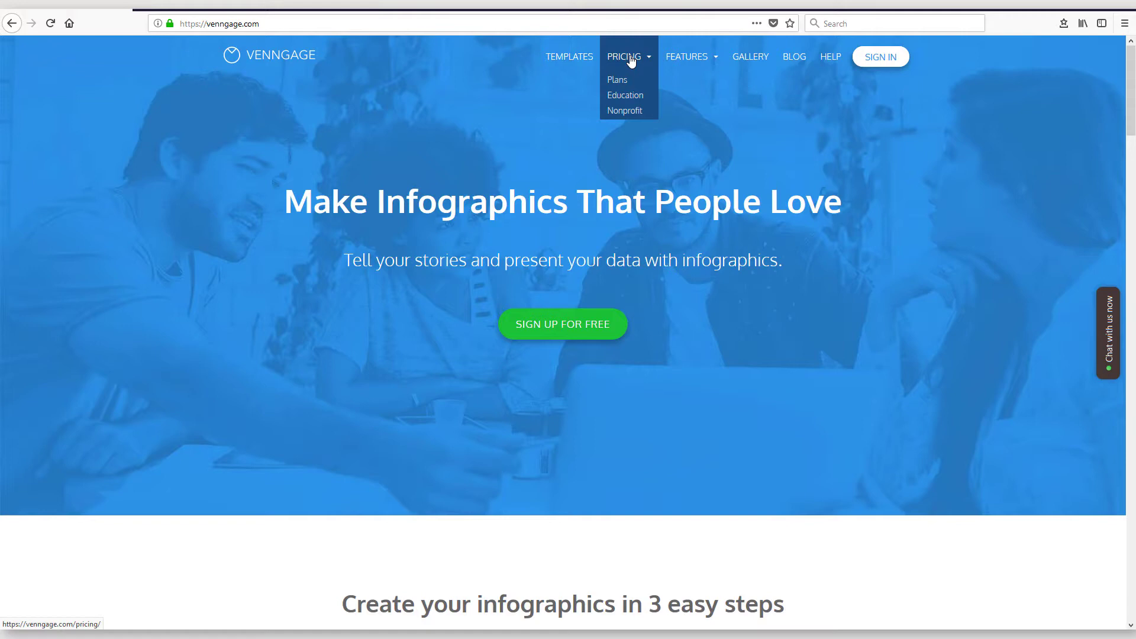
pyautogui.click(619, 81)
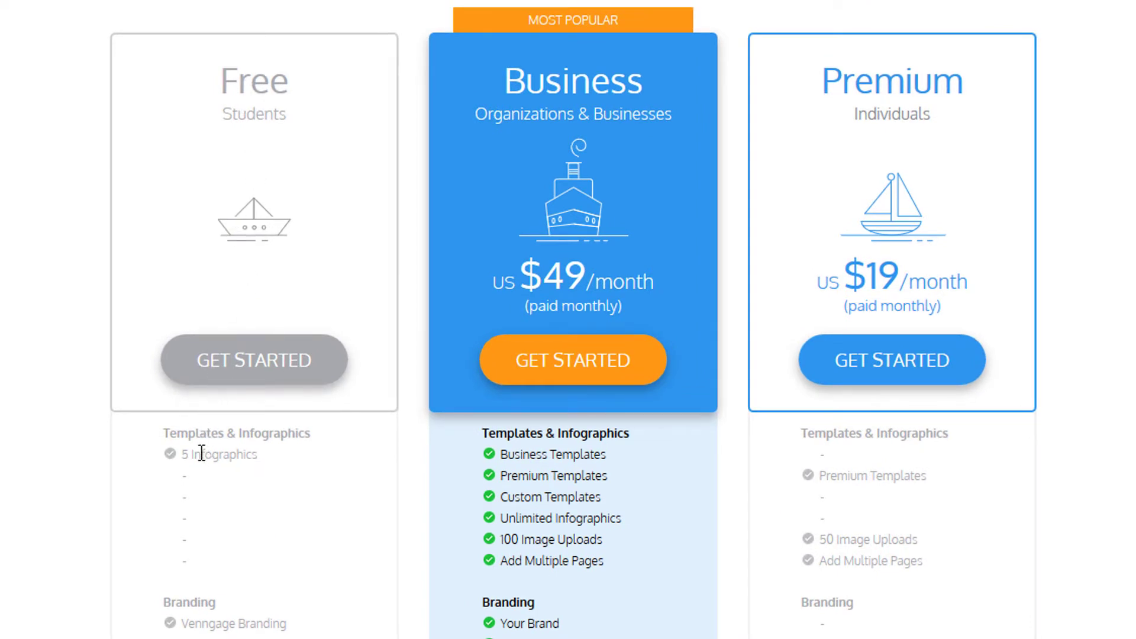
pyautogui.scroll(-4, 201, 457)
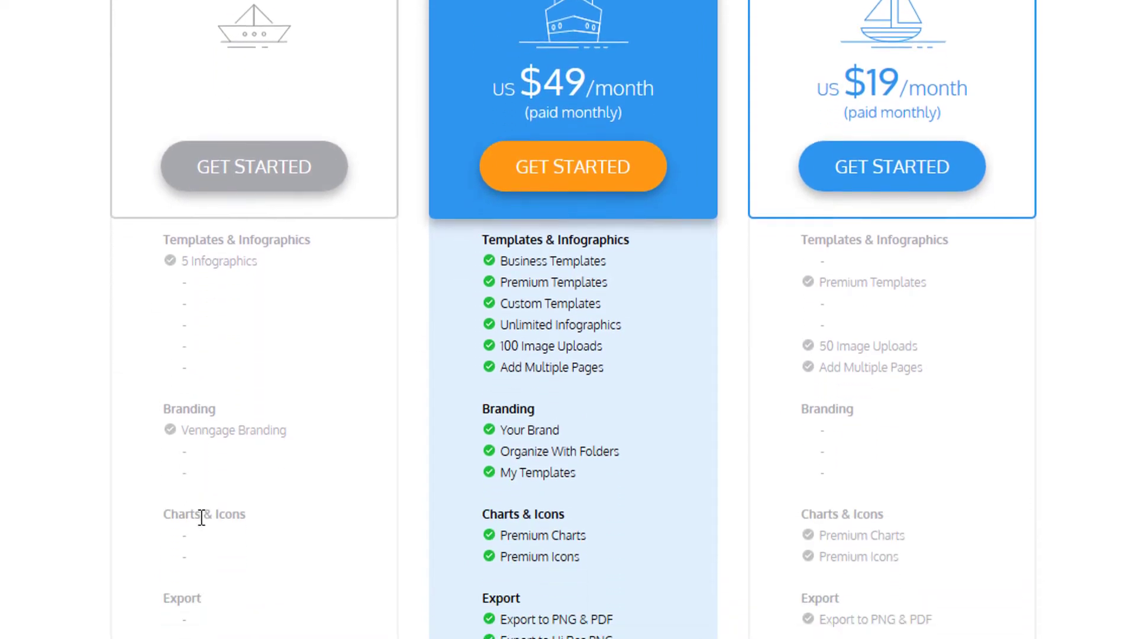
pyautogui.scroll(4, 584, 231)
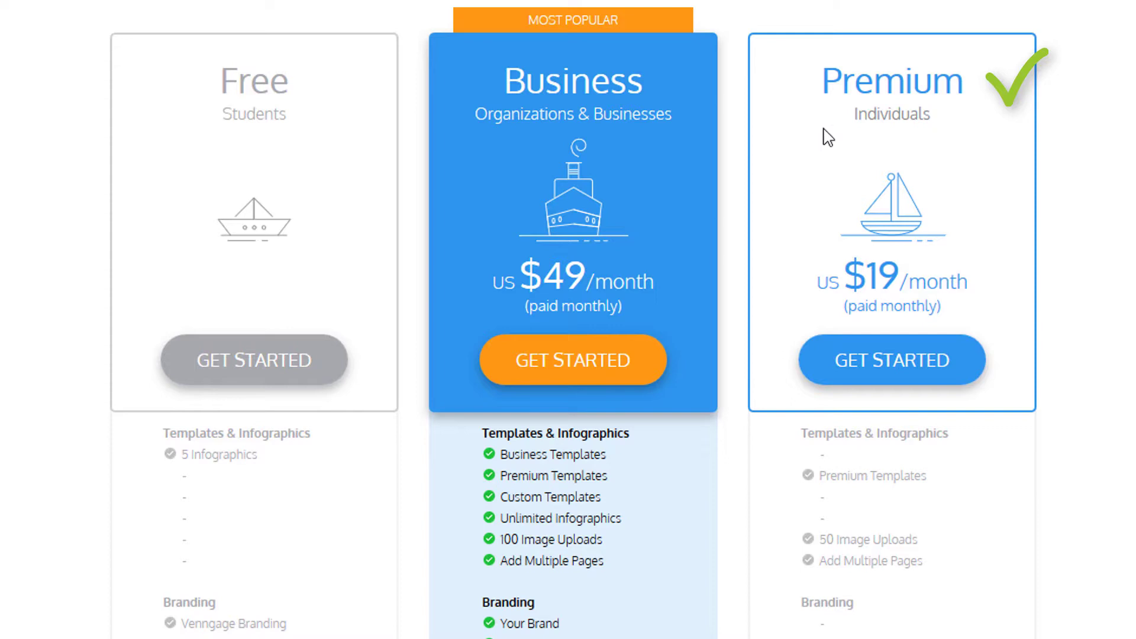
pyautogui.scroll(-4, 856, 281)
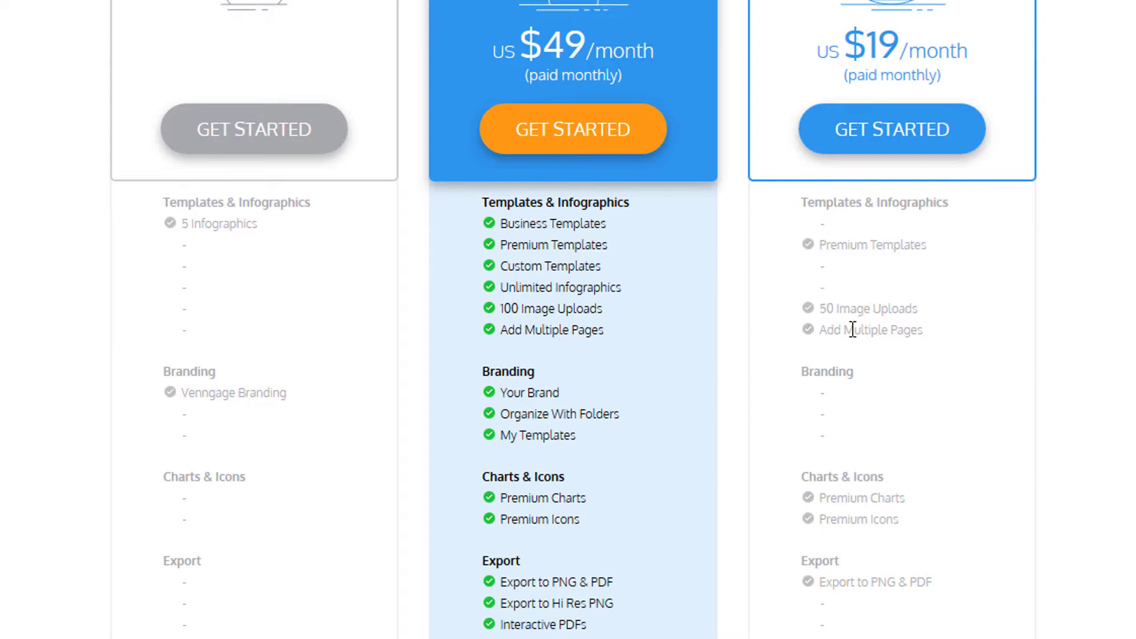
pyautogui.scroll(-7, 867, 248)
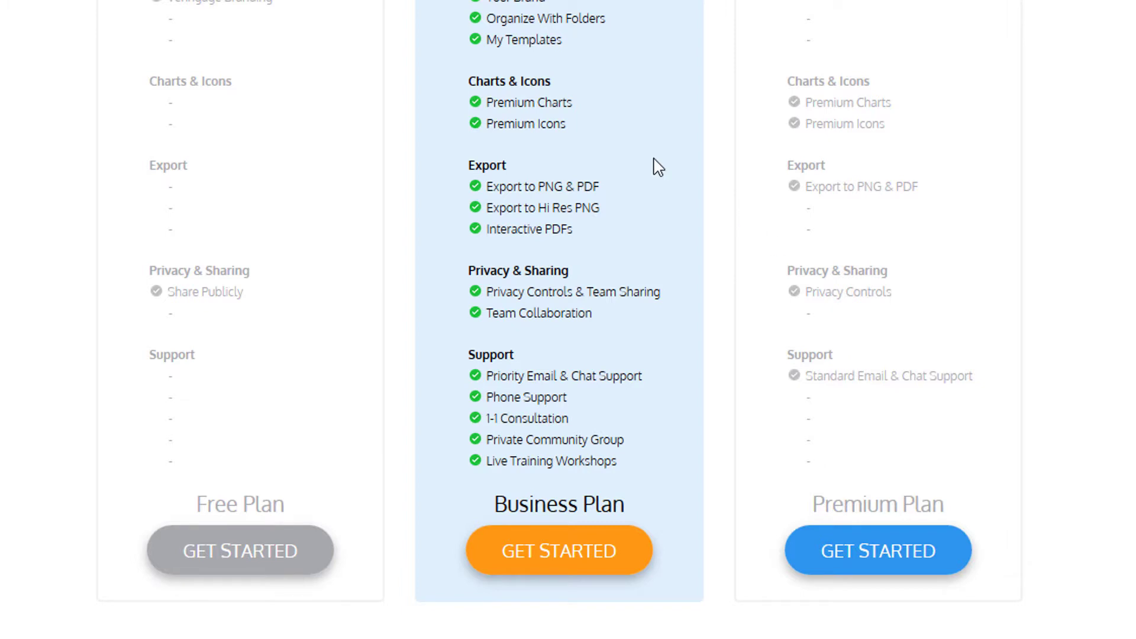
# Scroll up and down the pricing page to compare the features of each plan
pyautogui.scroll(10, 647, 169)
pyautogui.scroll(1, 590, 202)
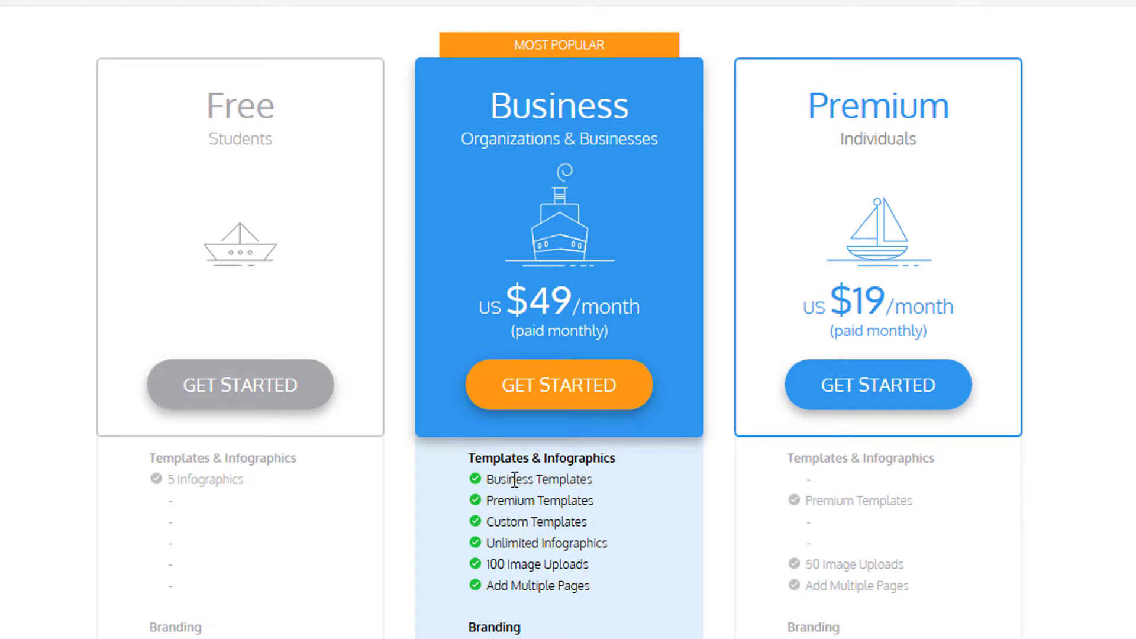
pyautogui.scroll(-2, 520, 603)
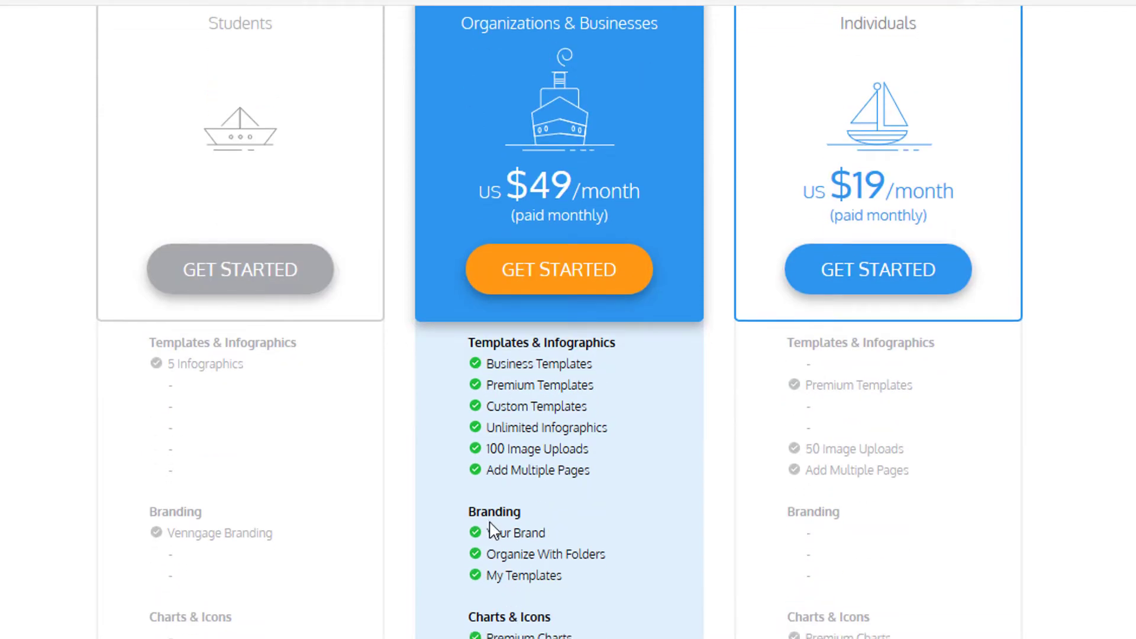
pyautogui.scroll(-2, 943, 266)
pyautogui.scroll(-6, 603, 197)
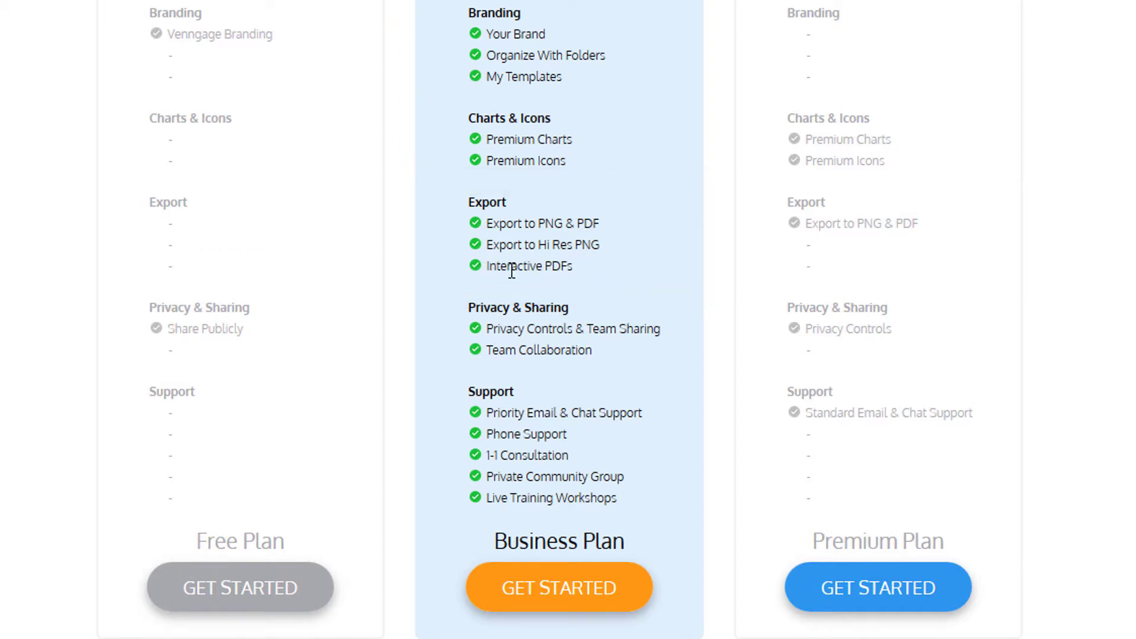
pyautogui.scroll(2, 523, 225)
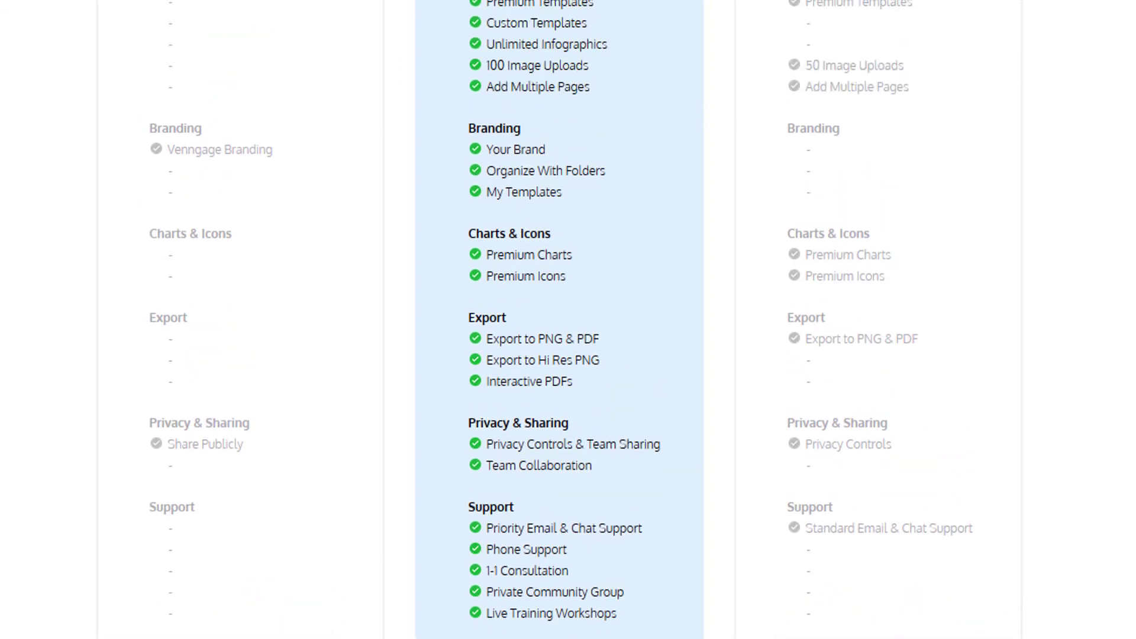
pyautogui.scroll(2, 532, 225)
pyautogui.scroll(-6, 545, 127)
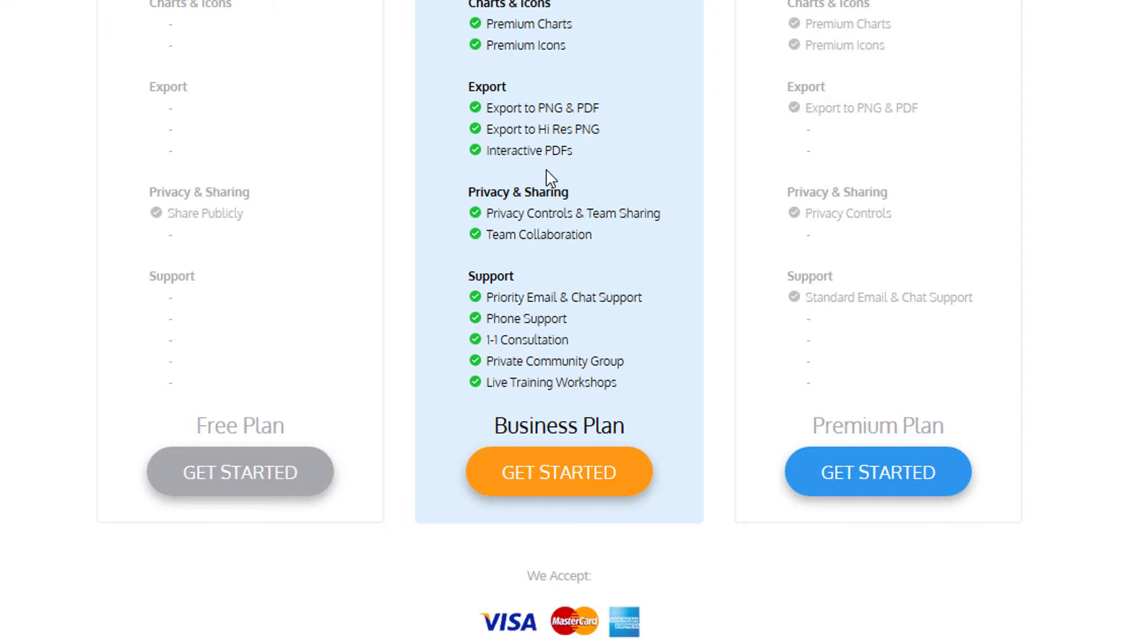
pyautogui.scroll(4, 939, 64)
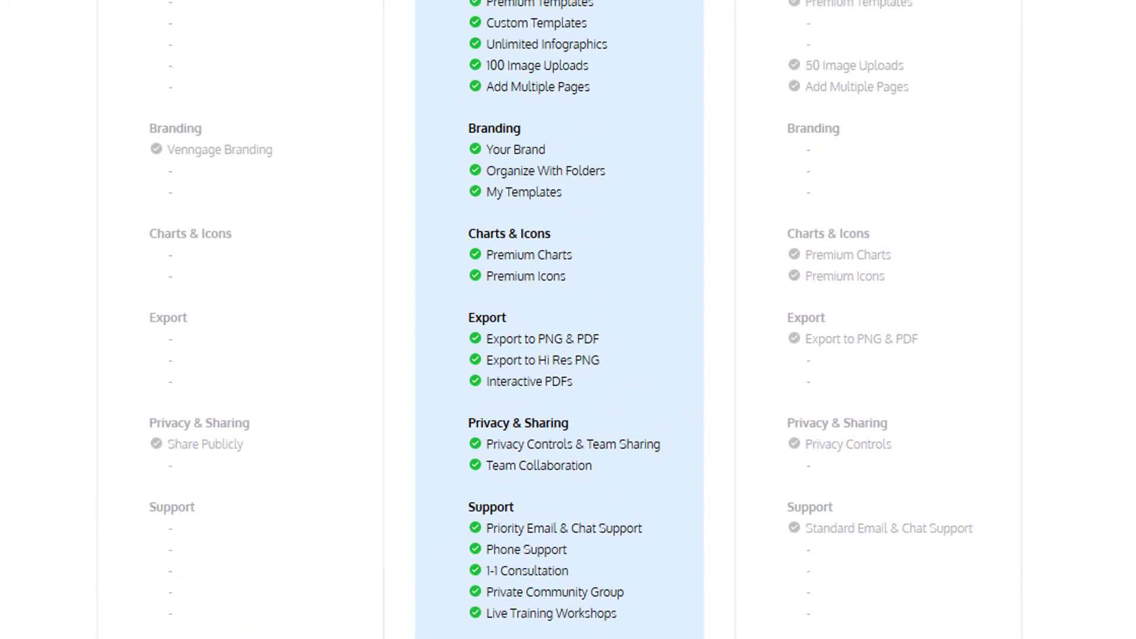
pyautogui.scroll(2, 559, 319)
pyautogui.scroll(-4, 831, 305)
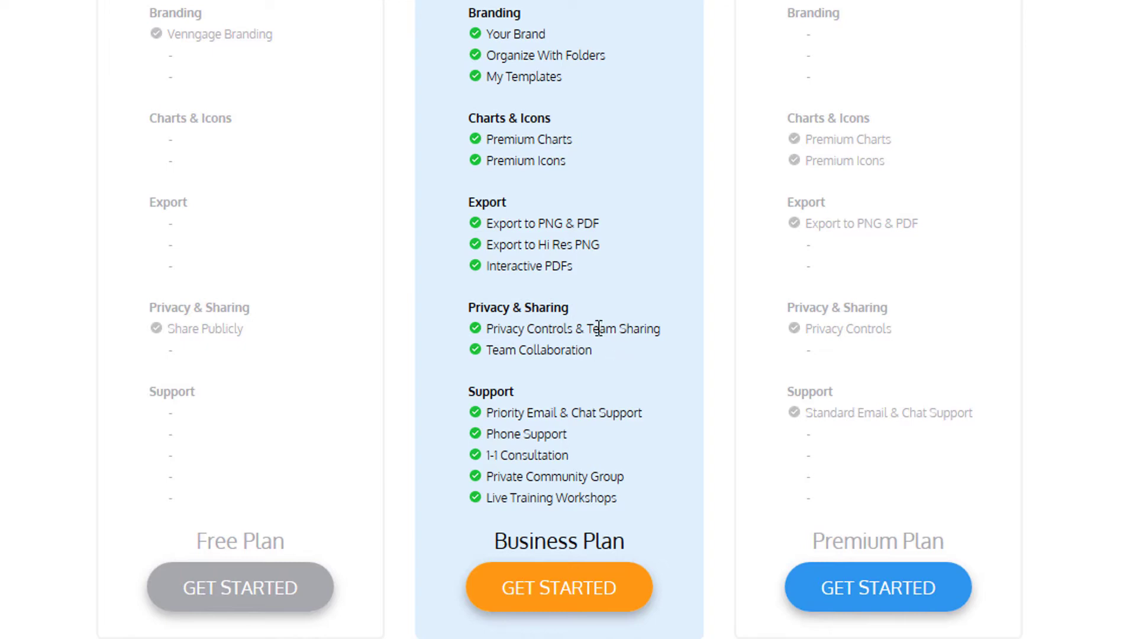
pyautogui.scroll(2, 578, 208)
pyautogui.scroll(-4, 520, 197)
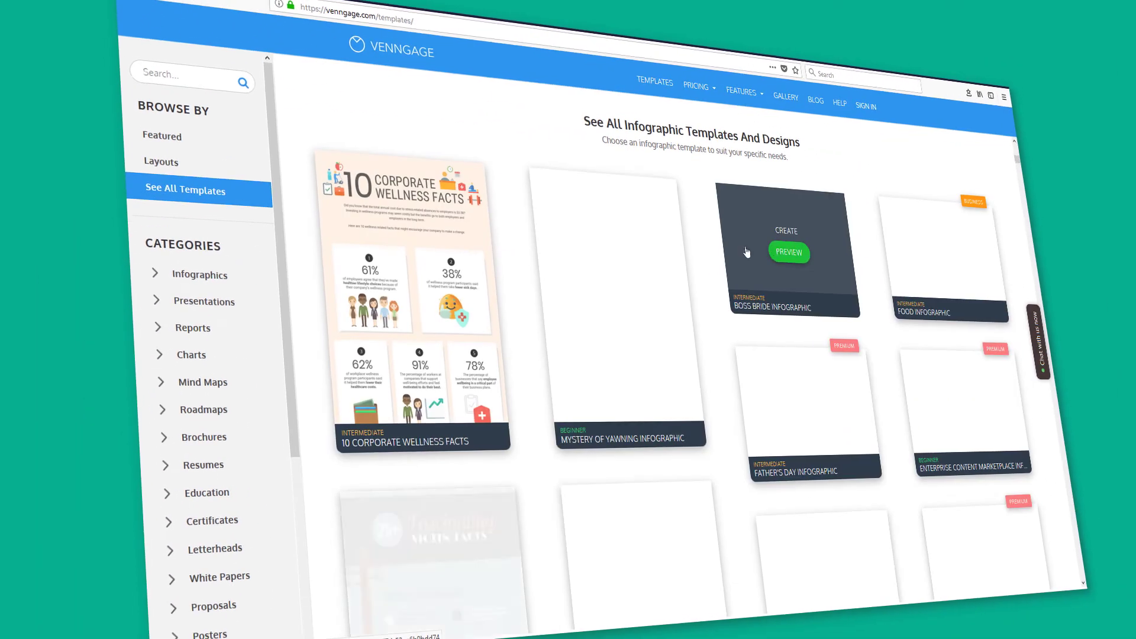
# Preview the Father's Day Infographic template, then close the preview
pyautogui.scroll(-5, 793, 260)
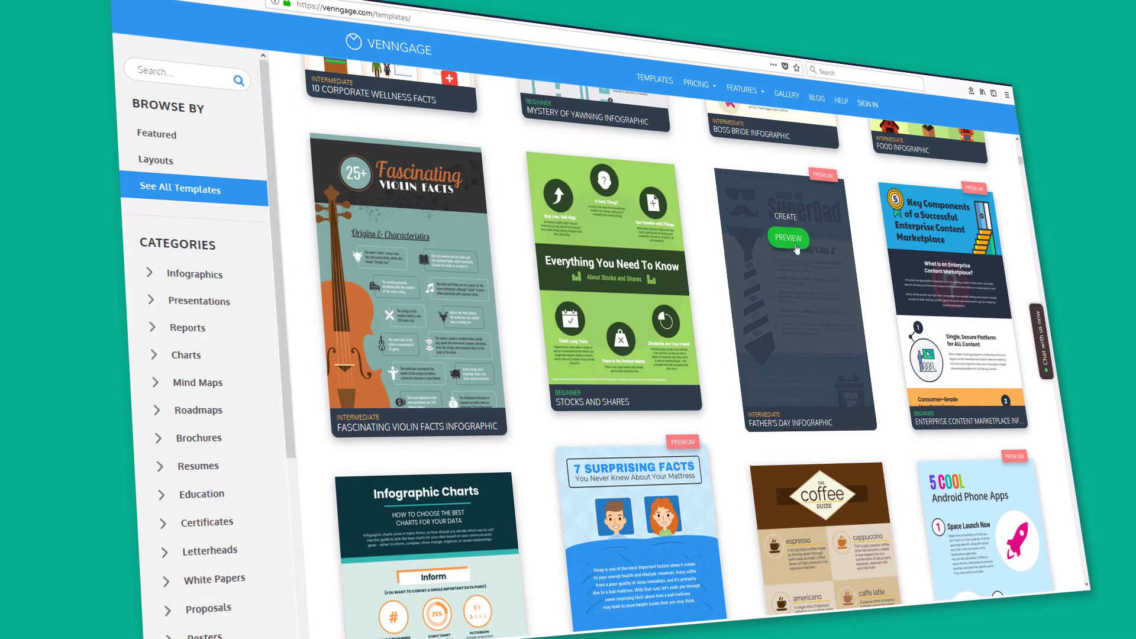
pyautogui.click(788, 238)
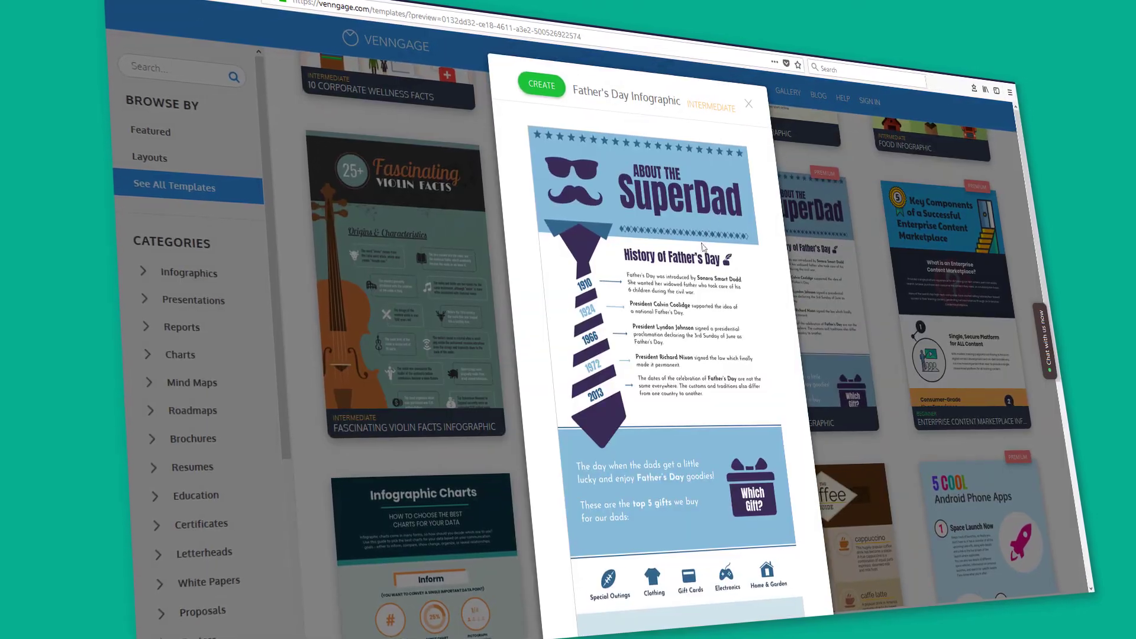
pyautogui.scroll(-6, 698, 509)
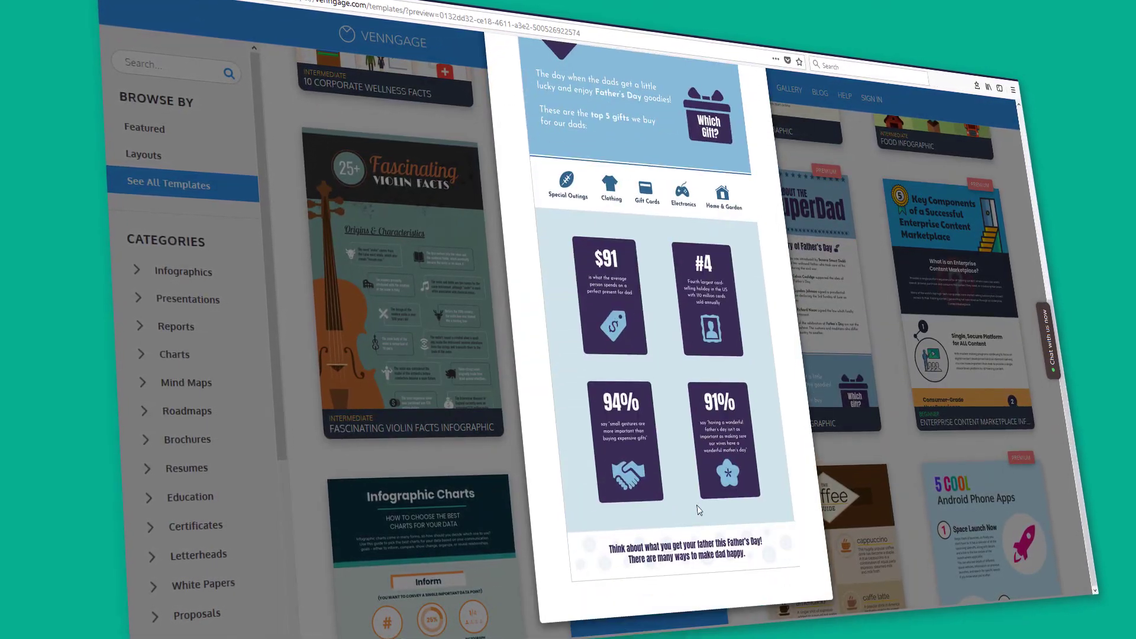
pyautogui.click(839, 179)
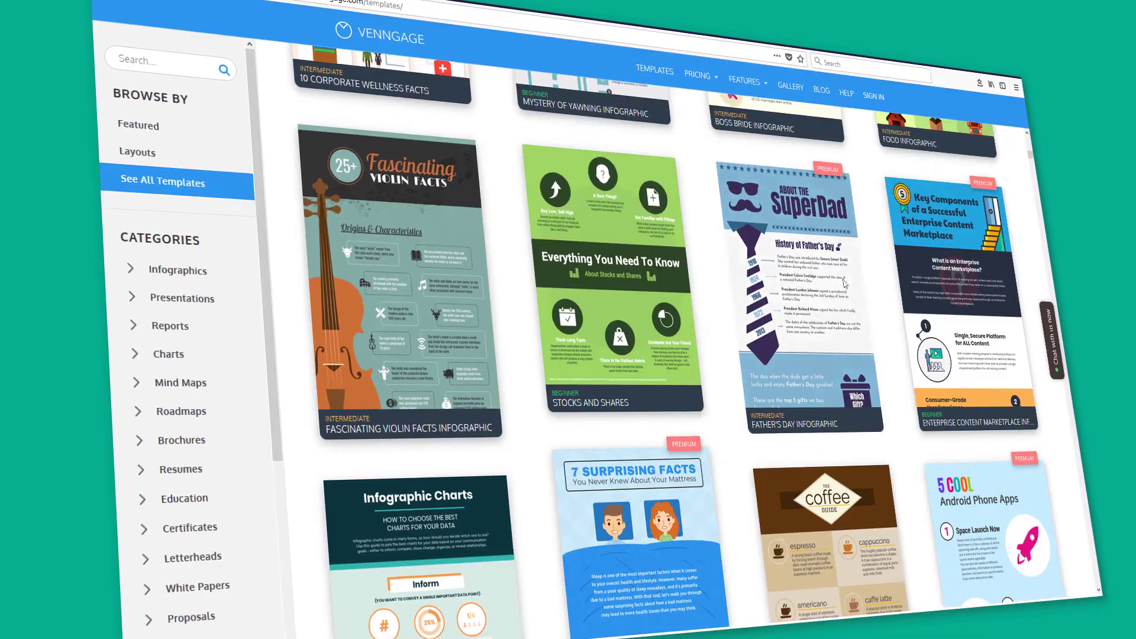
# Preview the 10 Apple Apps template, then return to the full template gallery
pyautogui.scroll(-5, 823, 308)
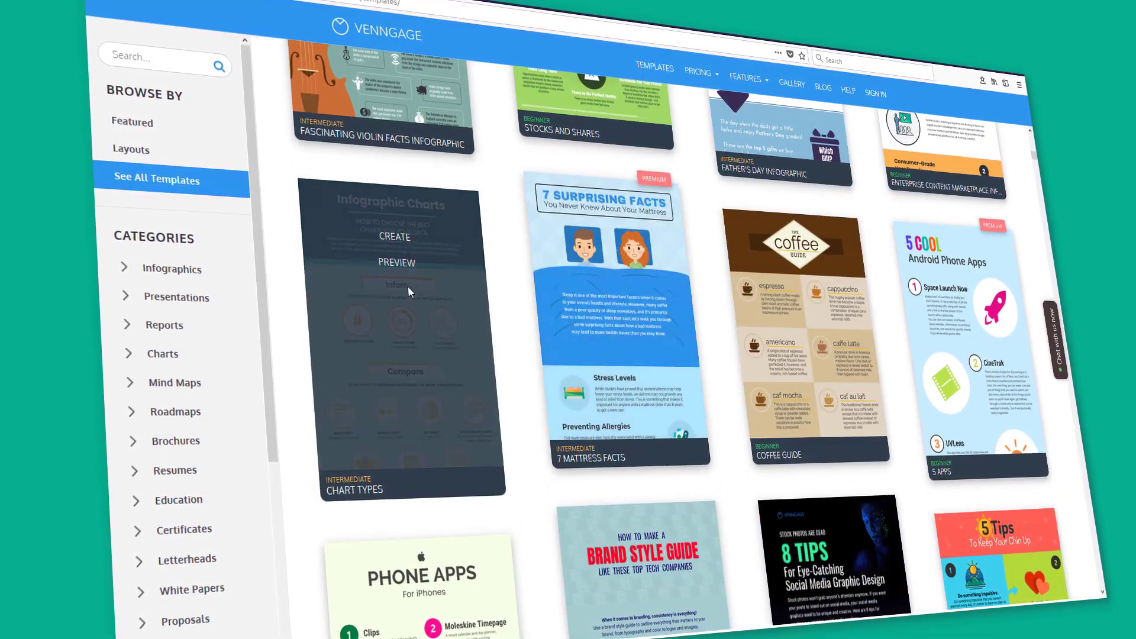
pyautogui.scroll(-4, 402, 284)
pyautogui.scroll(-3, 398, 278)
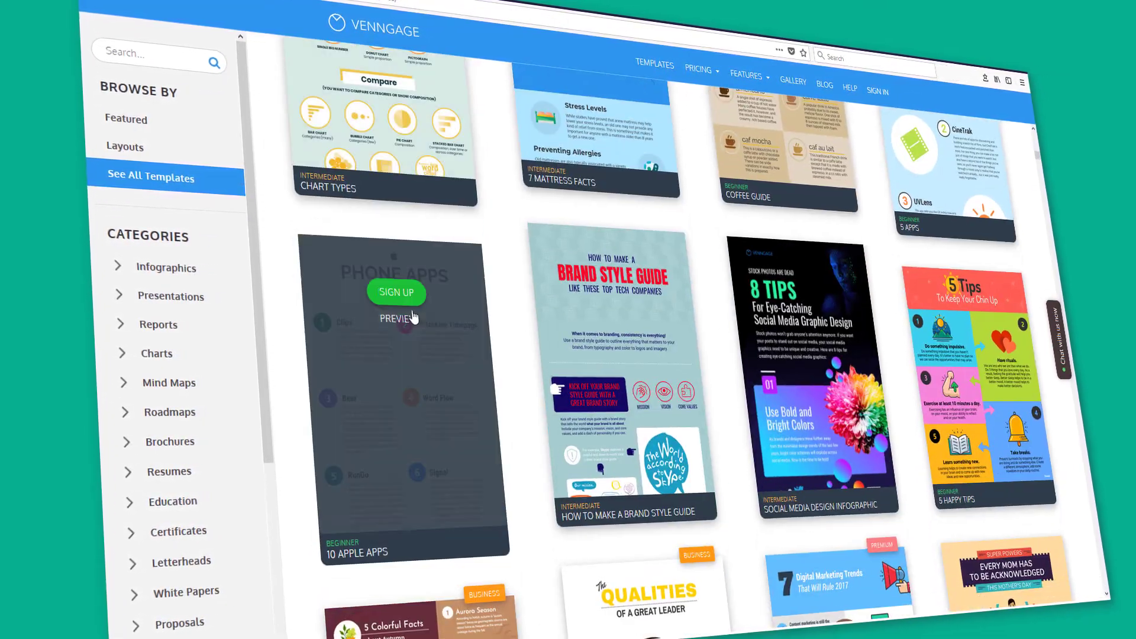
pyautogui.click(406, 321)
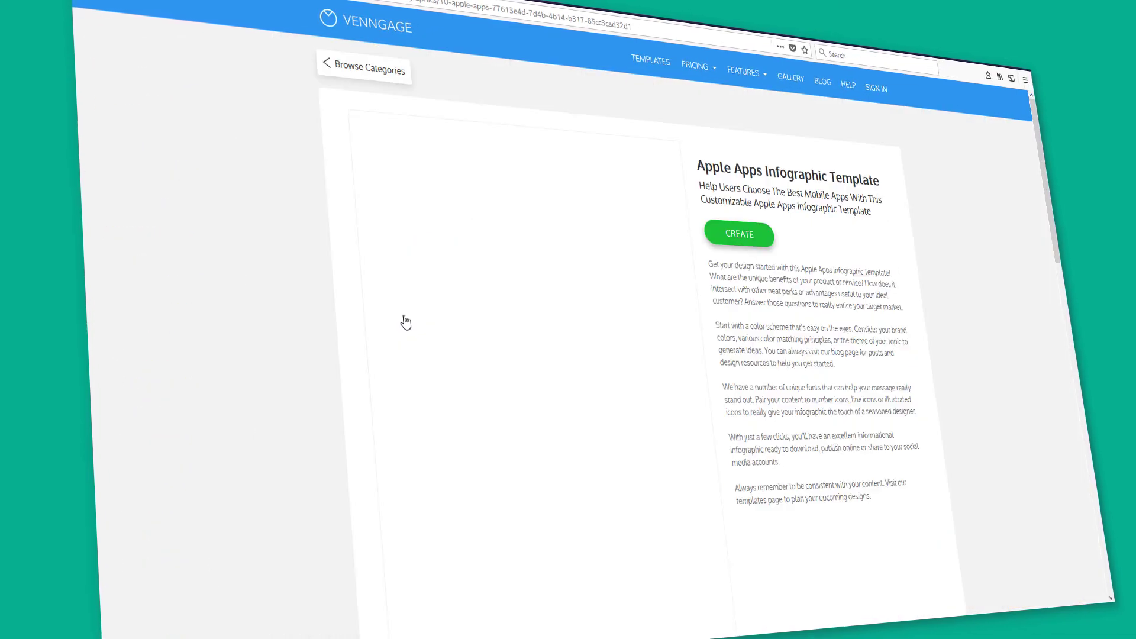
pyautogui.scroll(-4, 507, 210)
pyautogui.scroll(5, 507, 210)
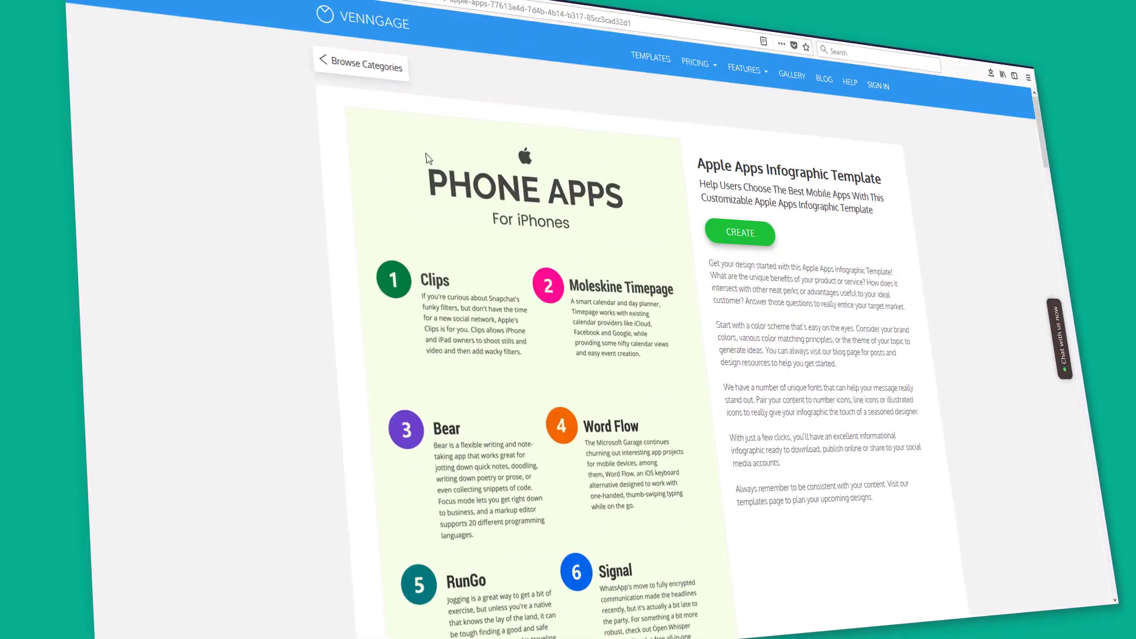
pyautogui.hotkey('alt', 'Left')
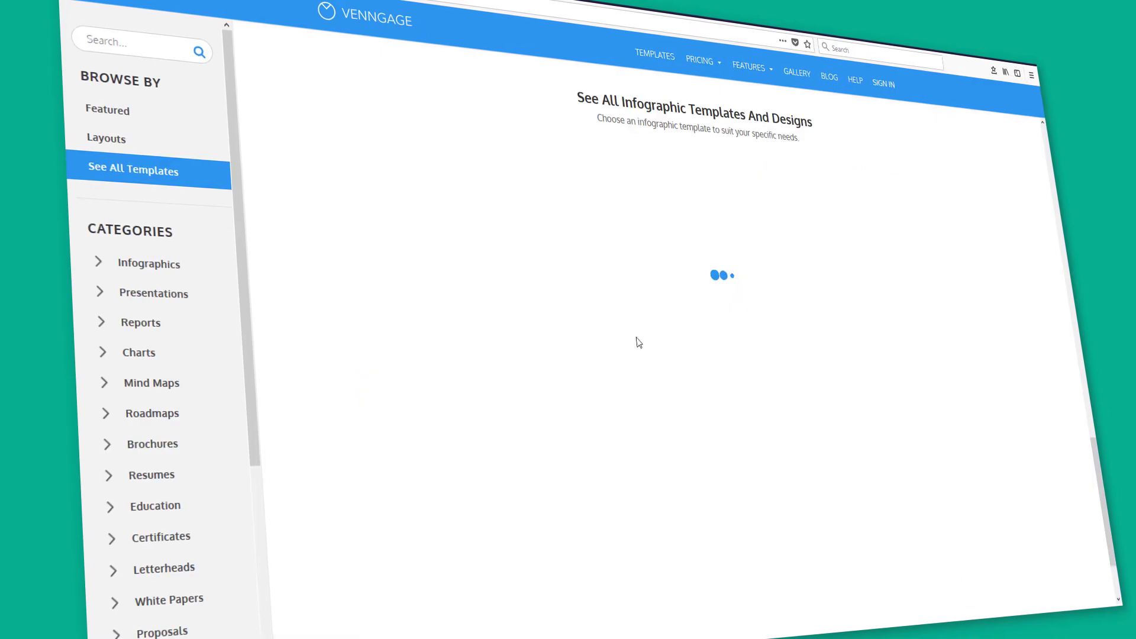
# Filter the gallery to Pie chart templates under the Charts category
pyautogui.scroll(-7, 747, 348)
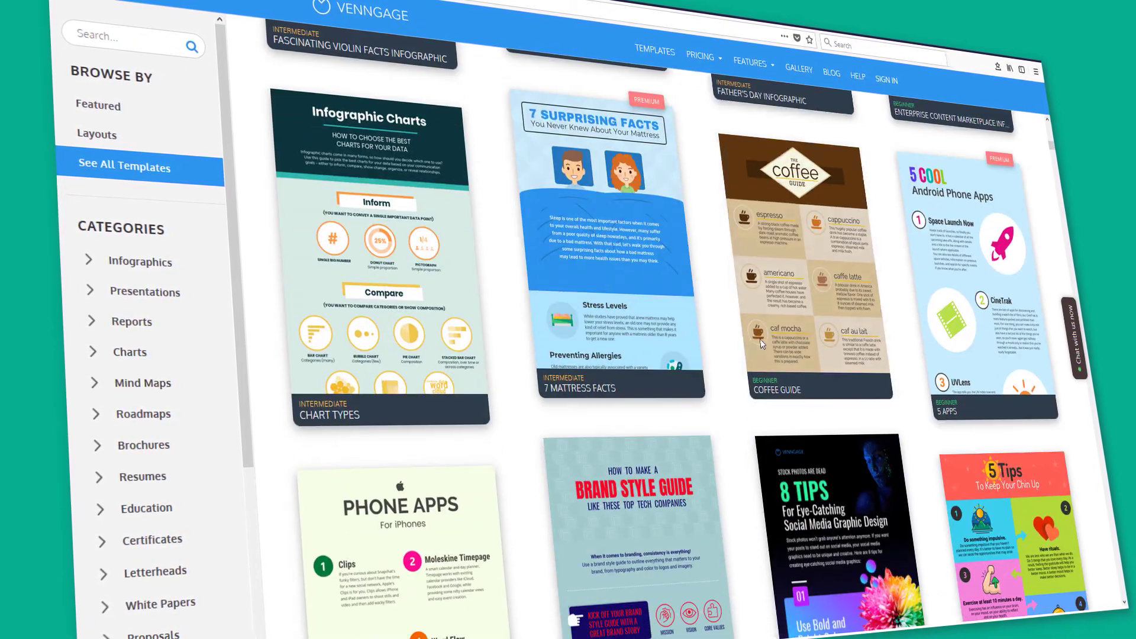
pyautogui.scroll(-3, 807, 223)
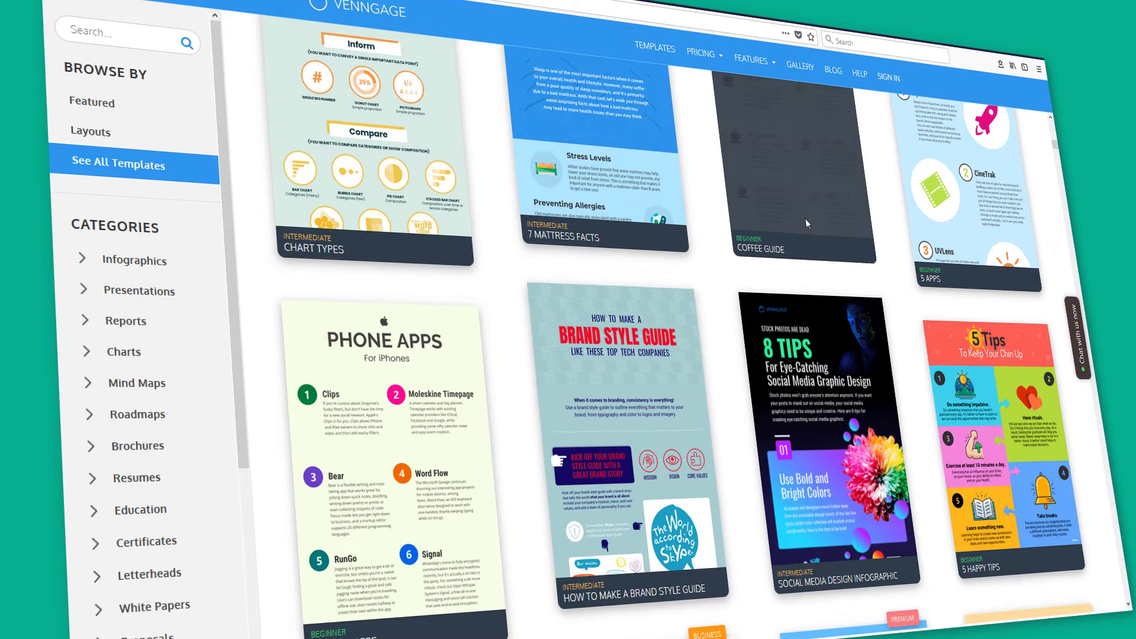
pyautogui.scroll(-9, 807, 223)
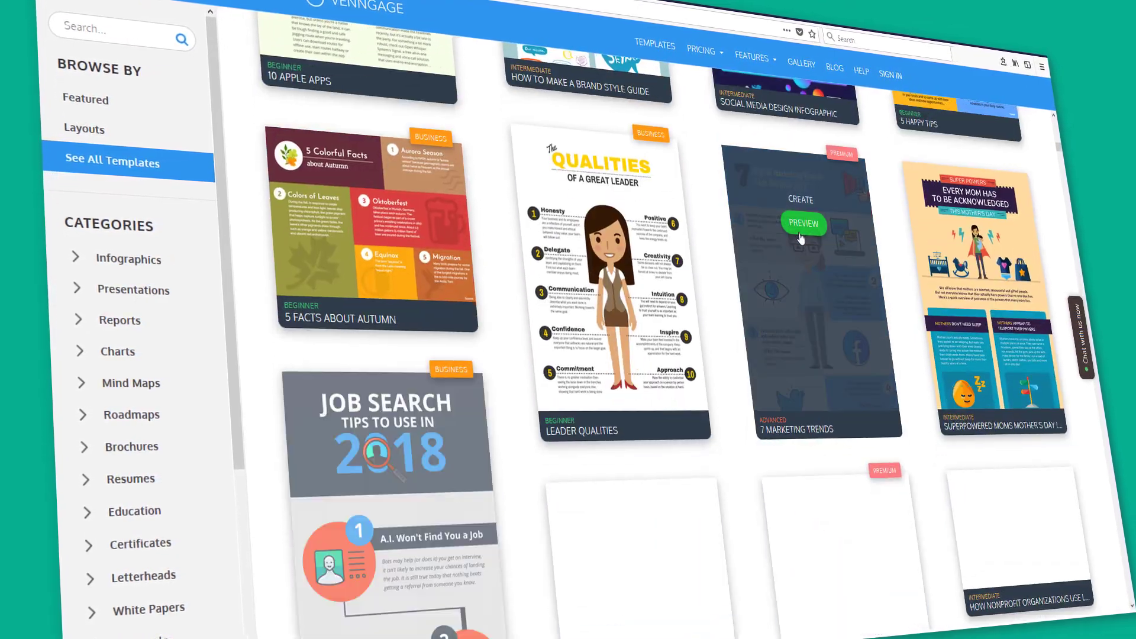
pyautogui.scroll(-4, 818, 309)
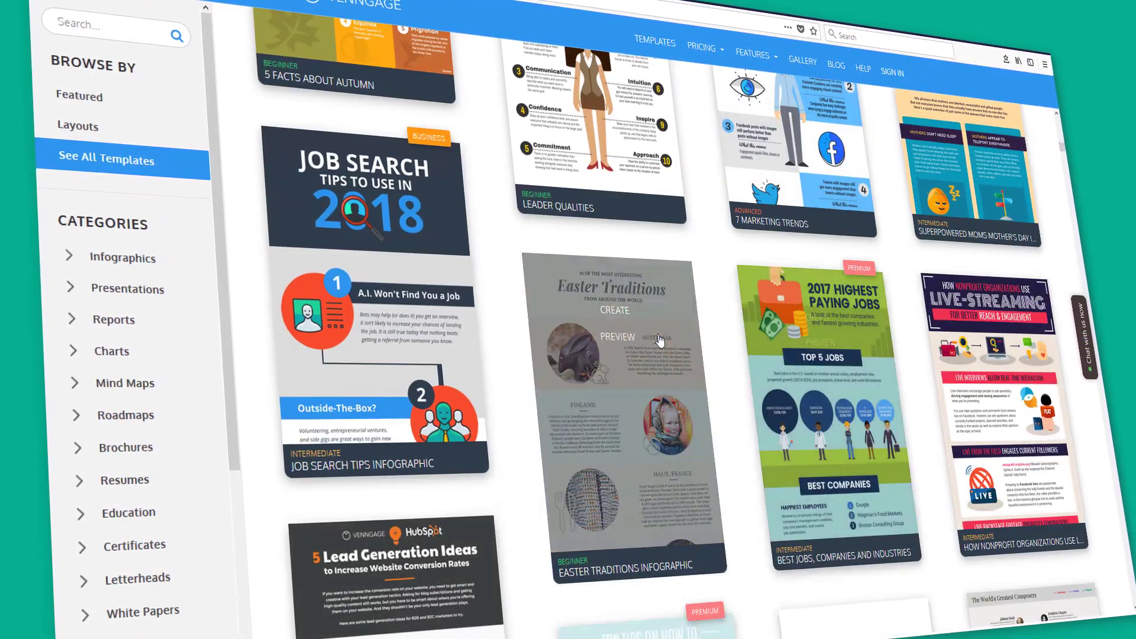
pyautogui.scroll(-7, 659, 339)
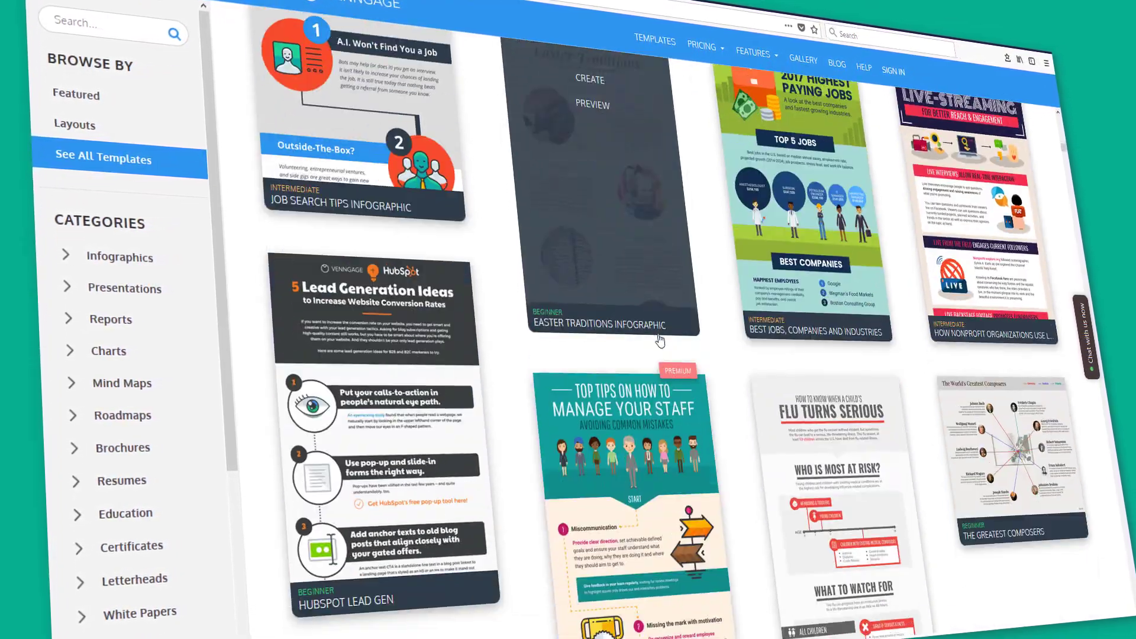
pyautogui.scroll(-3, 659, 335)
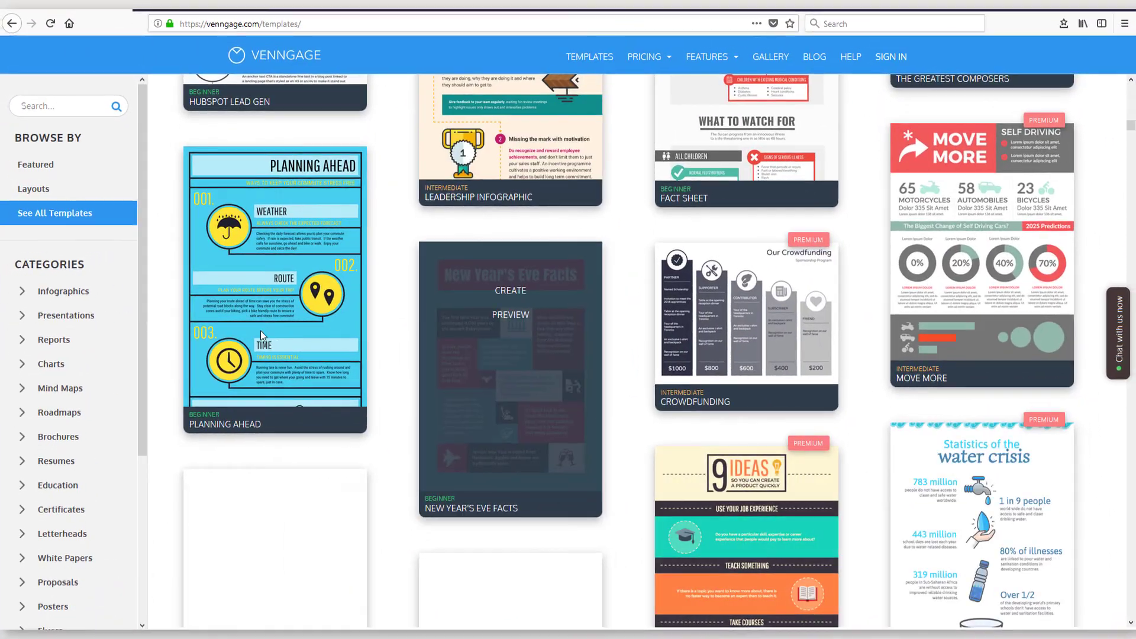
pyautogui.click(23, 365)
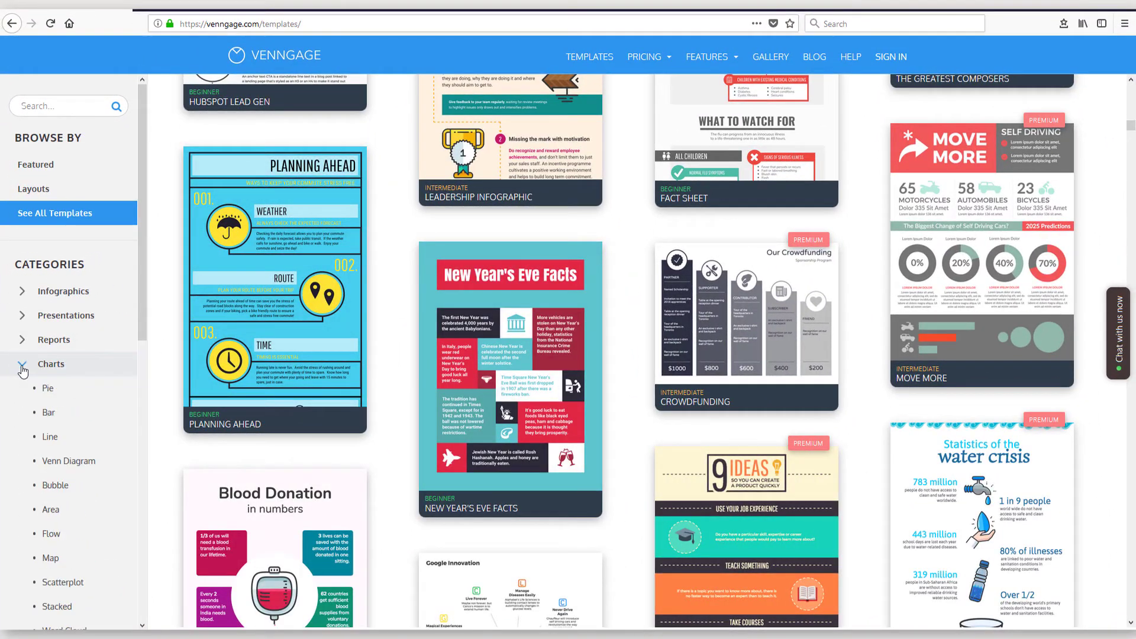
pyautogui.click(44, 388)
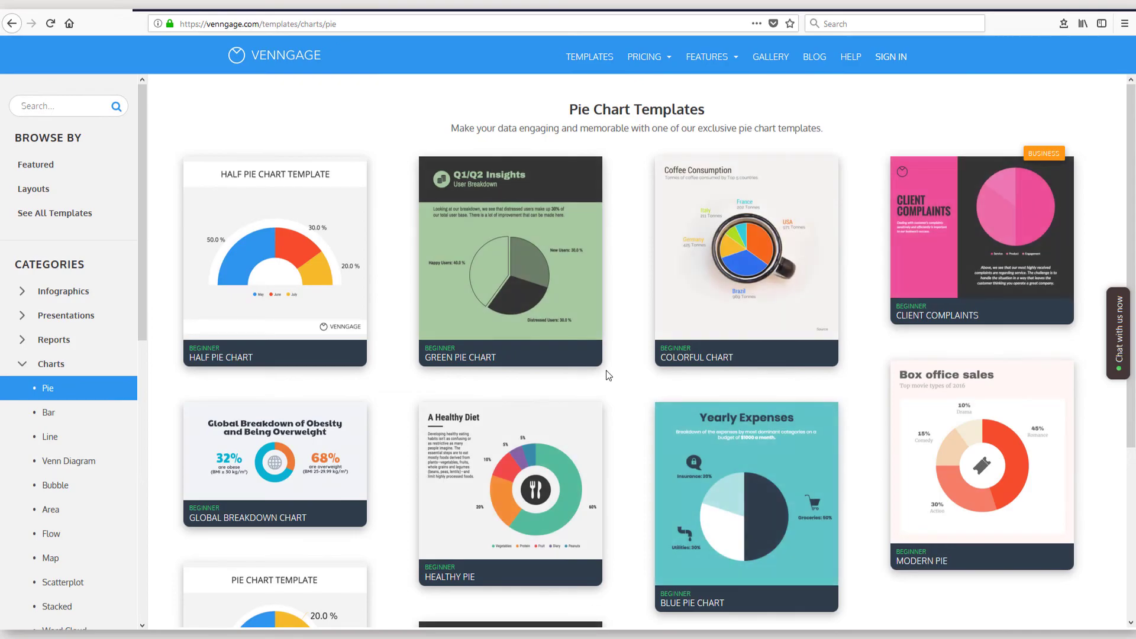